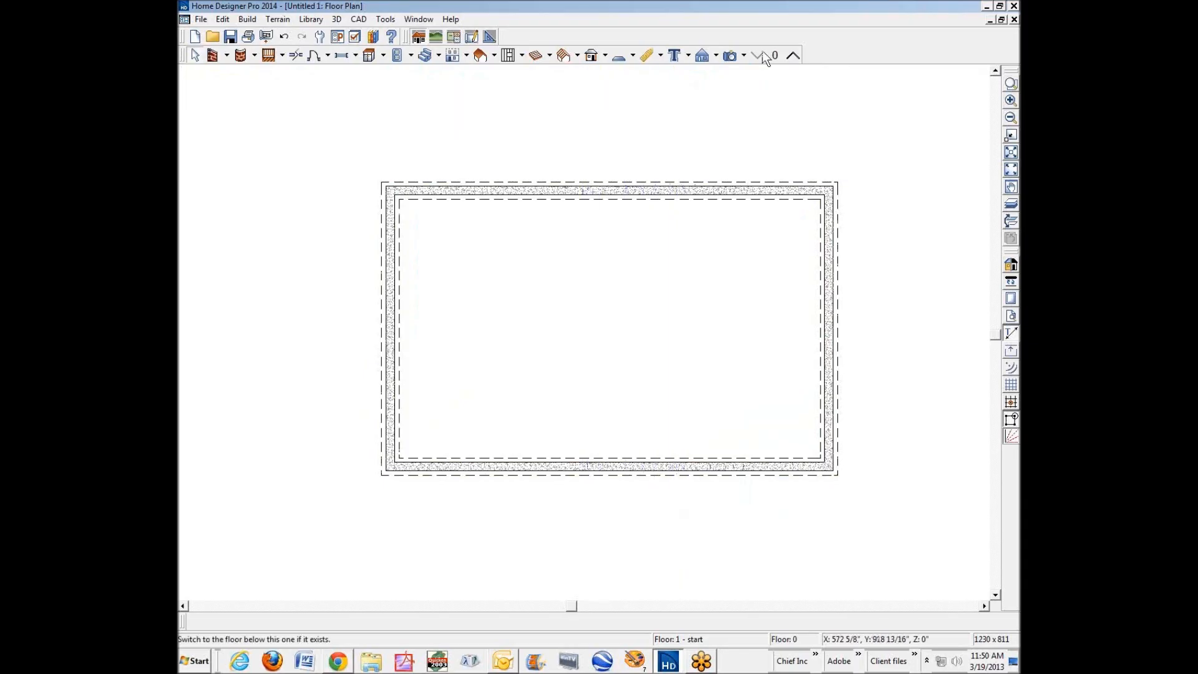
Create a Doll House View of the foundation walls.
left_click(742, 56)
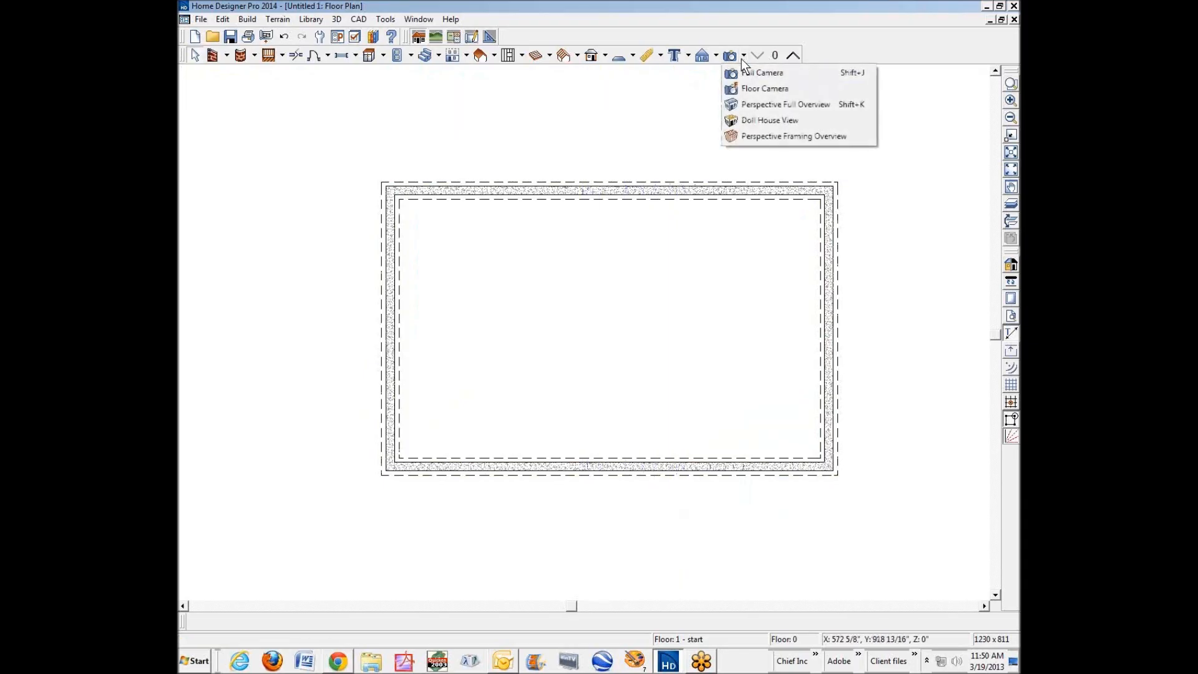
left_click(757, 126)
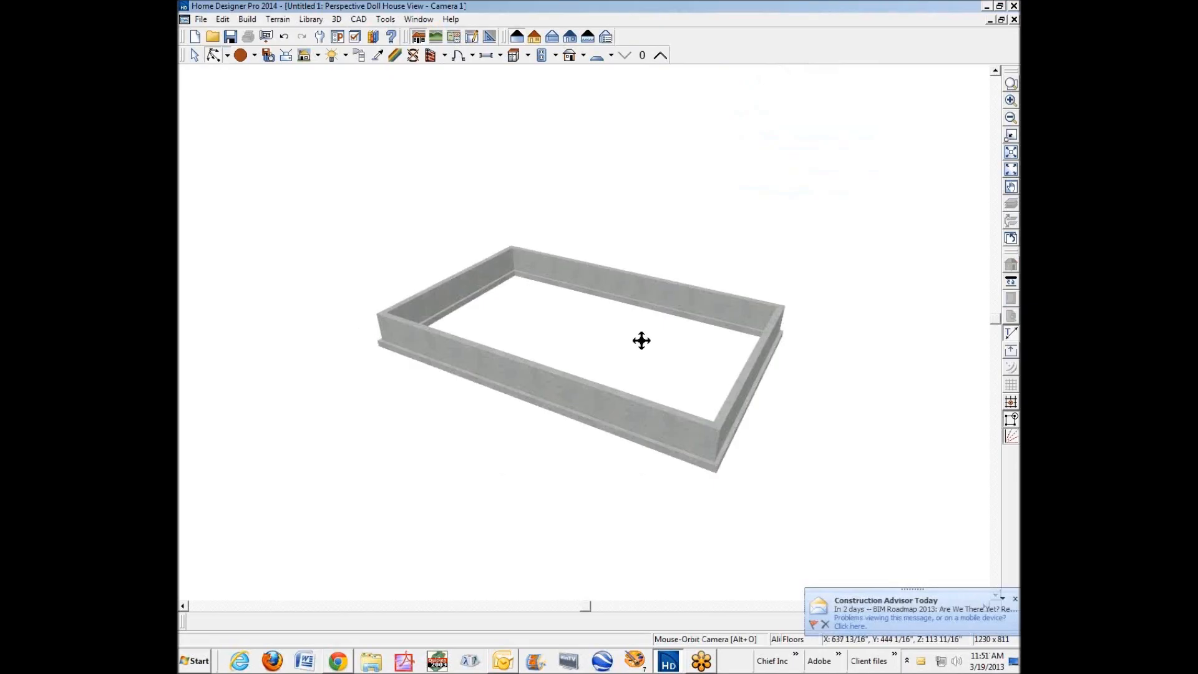
right_click(632, 309)
right_click(570, 331)
left_click(559, 317)
right_click(559, 318)
left_click(647, 222)
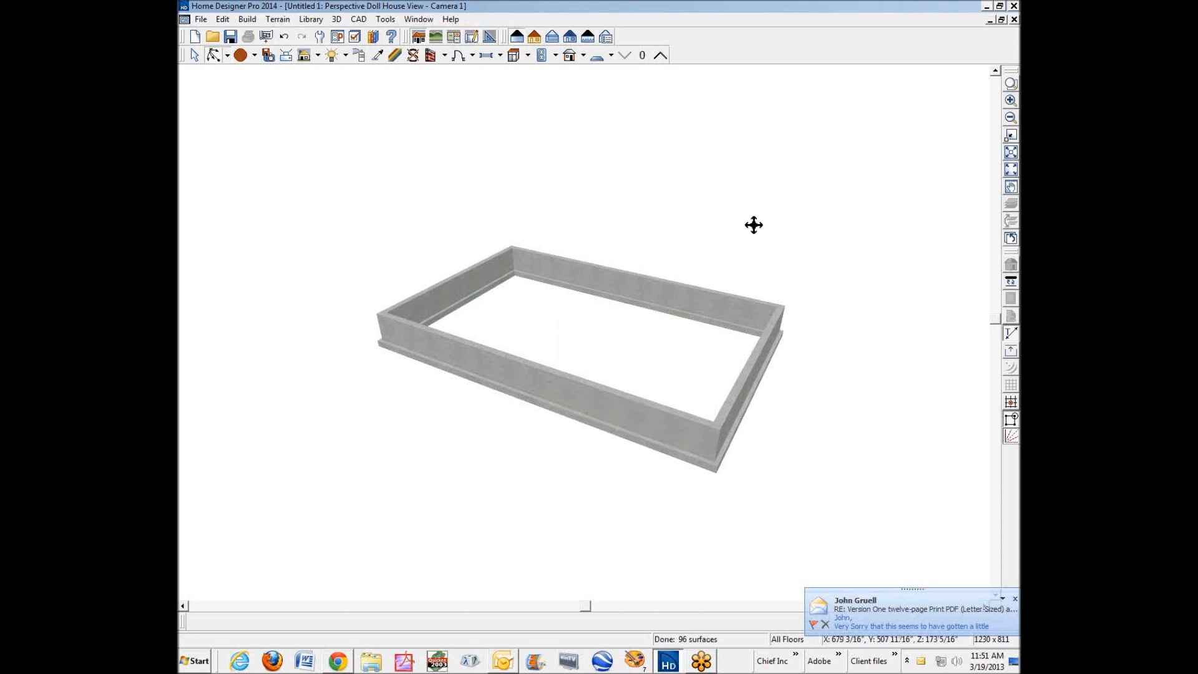
Return to the floor plan, turn off Auto Rebuild Foundation for the foundation room, and review its structure specification without making changes.
key("ctrl+Tab")
right_click(615, 302)
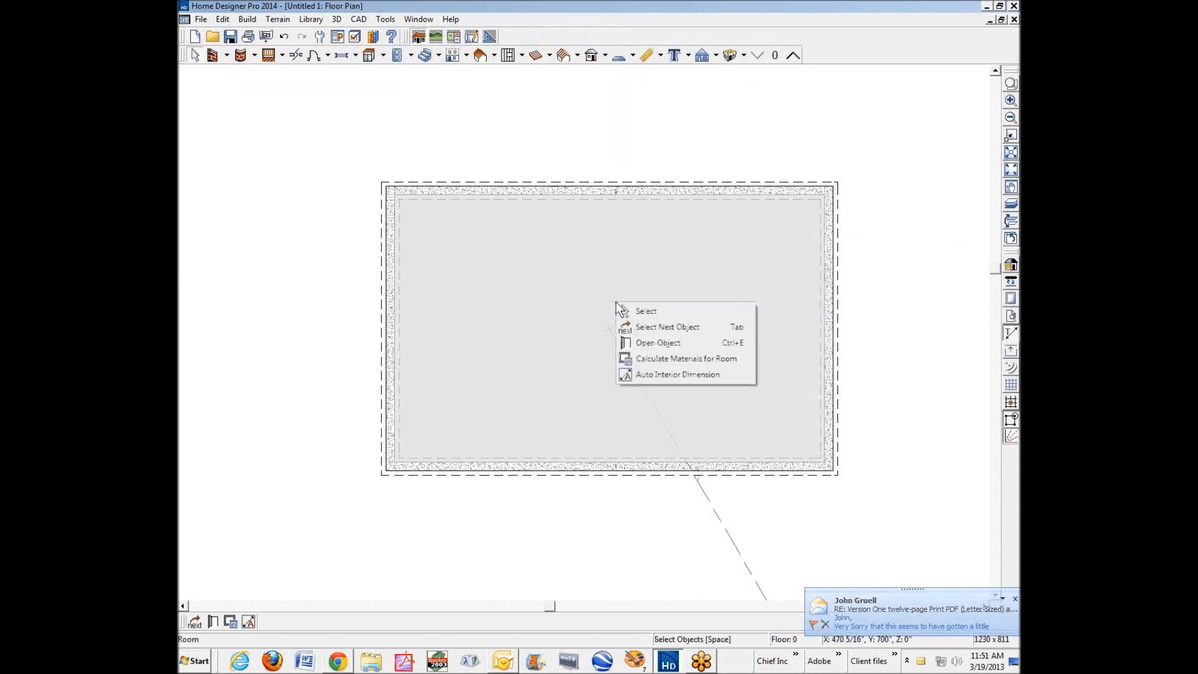
left_click(681, 342)
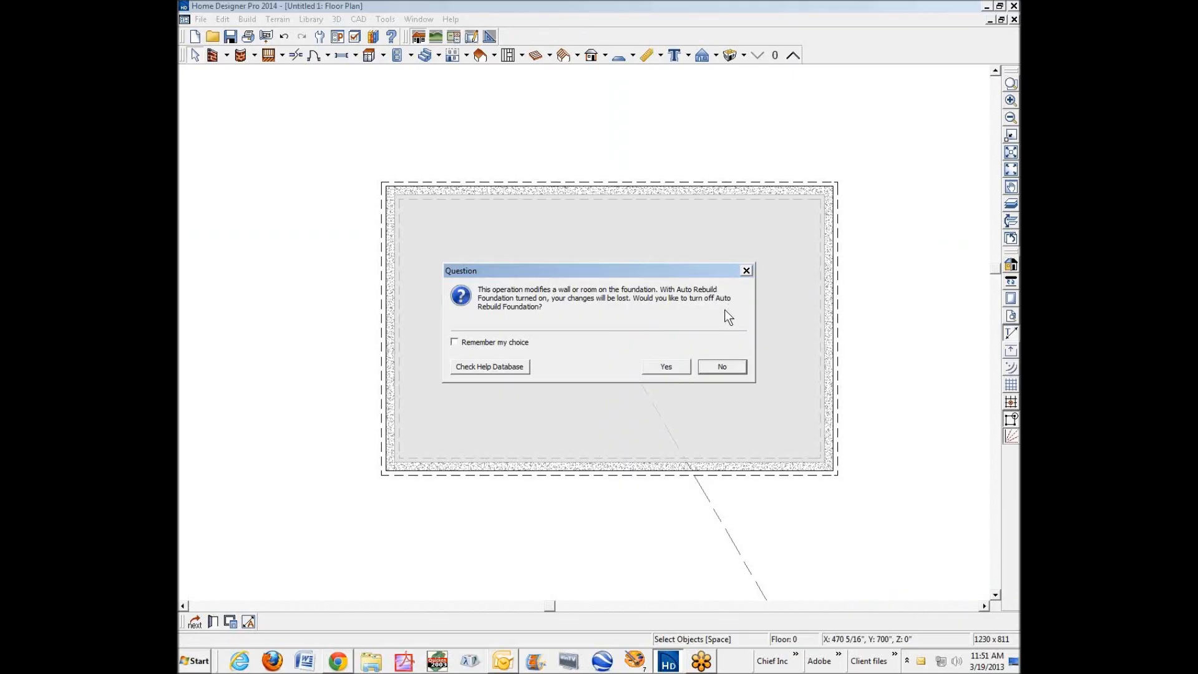
left_click(679, 366)
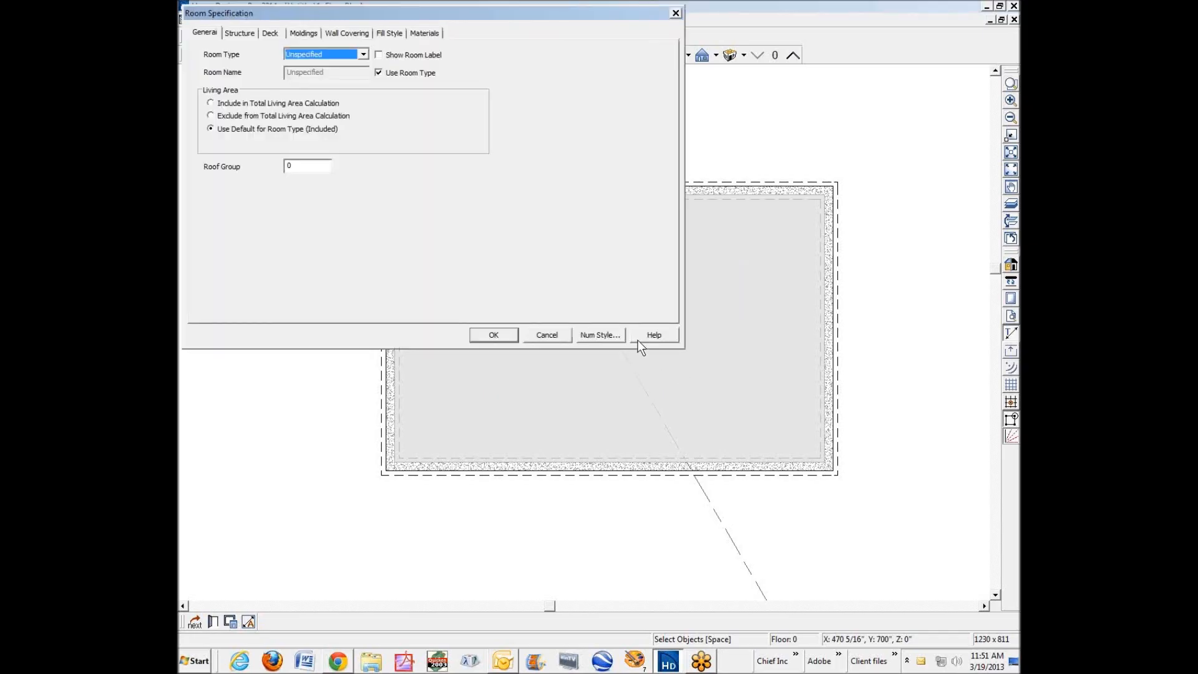
left_click(241, 36)
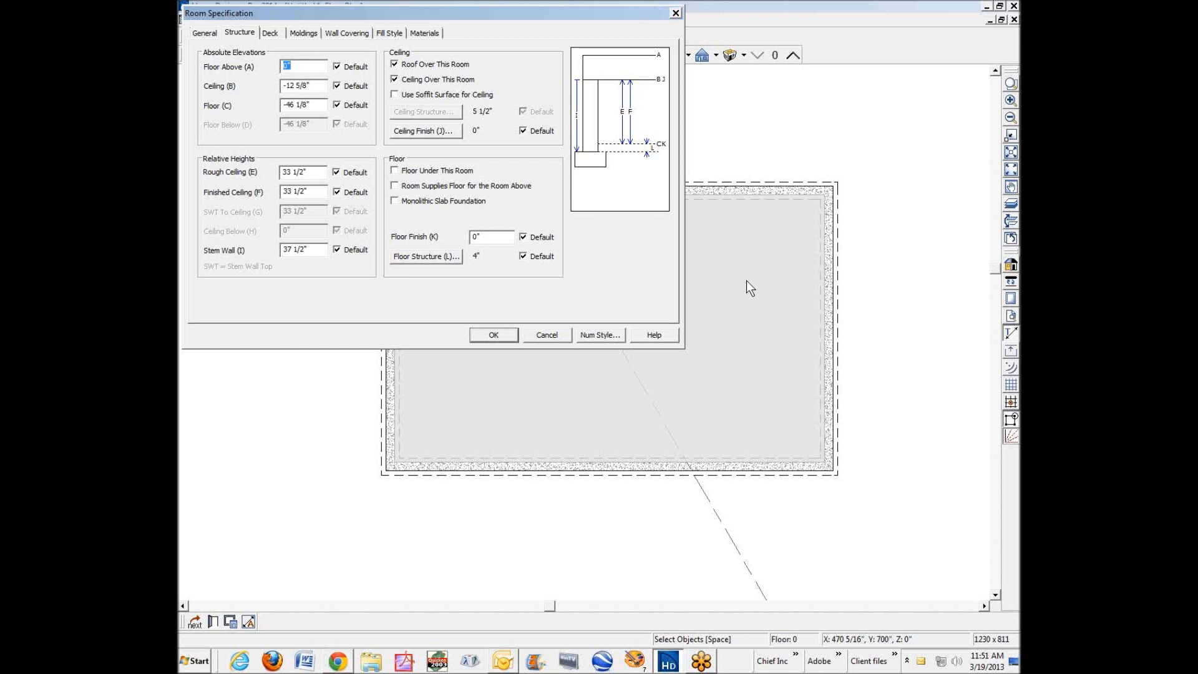
left_click(542, 334)
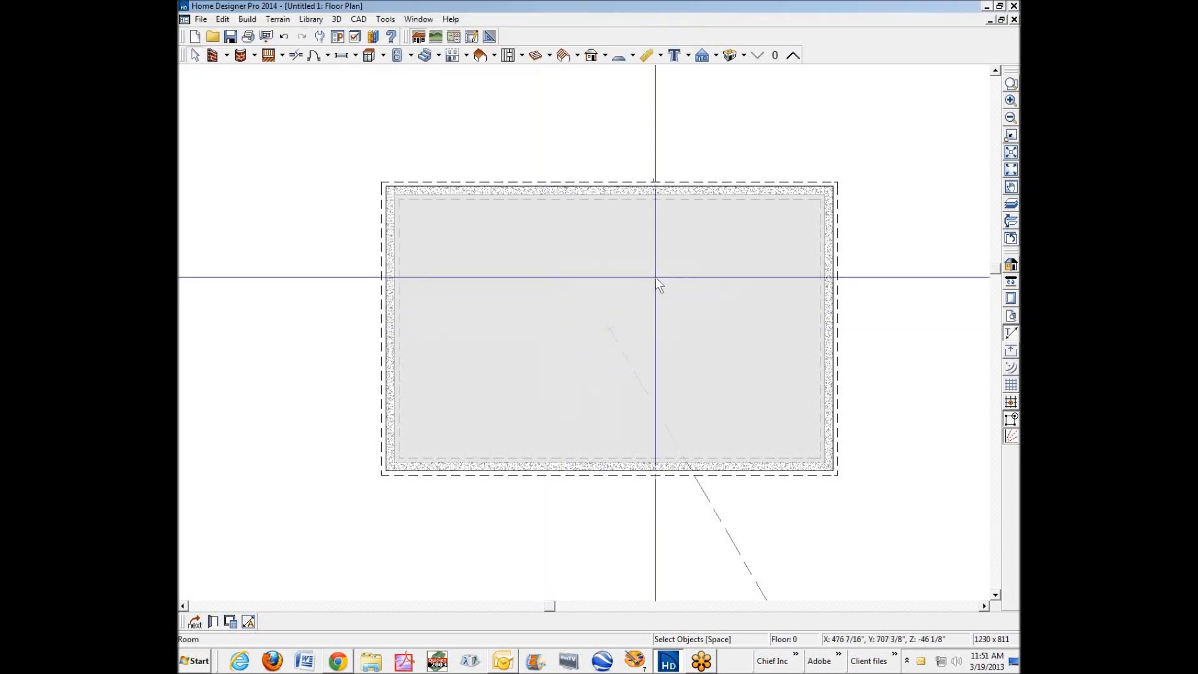
Tile the doll house view and floor plan side by side, and set the foundation room's finished ceiling height to 96".
key("ctrl+Tab")
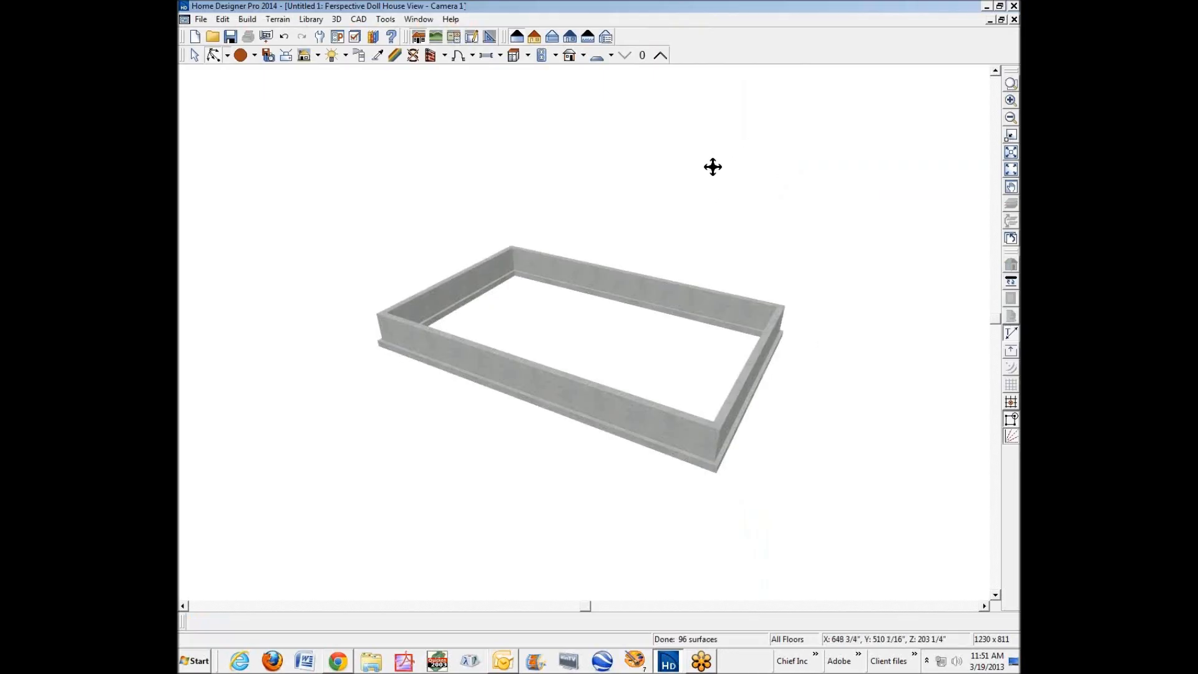
key("F7")
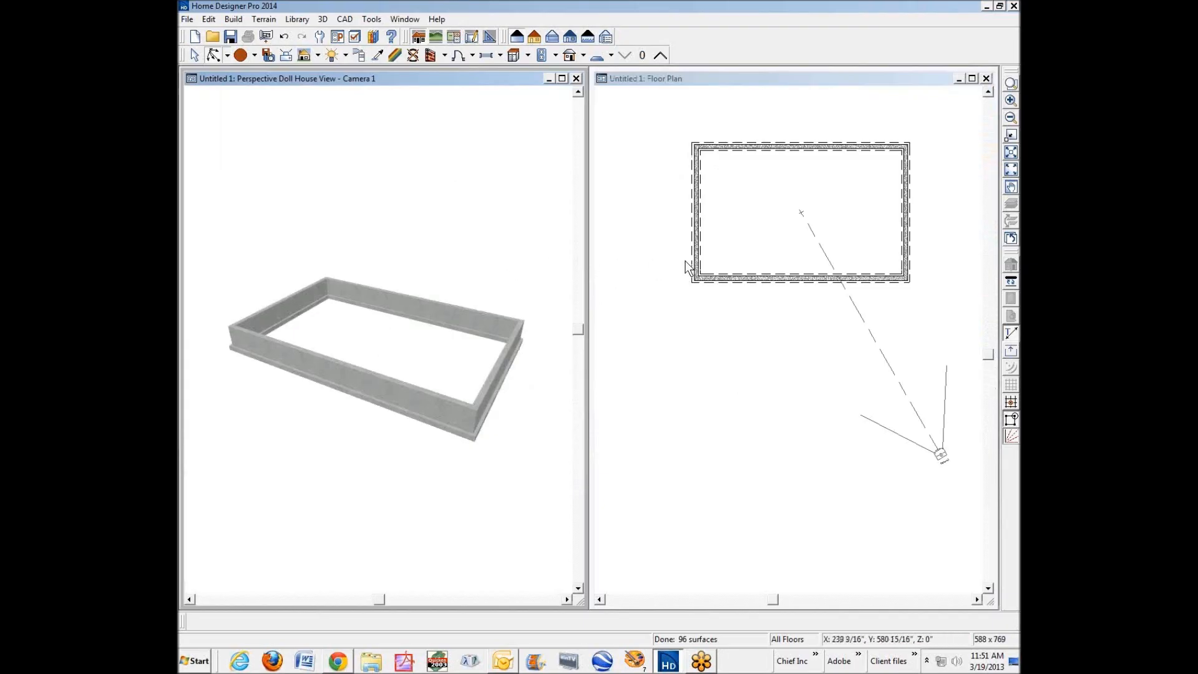
left_click(724, 219)
right_click(725, 219)
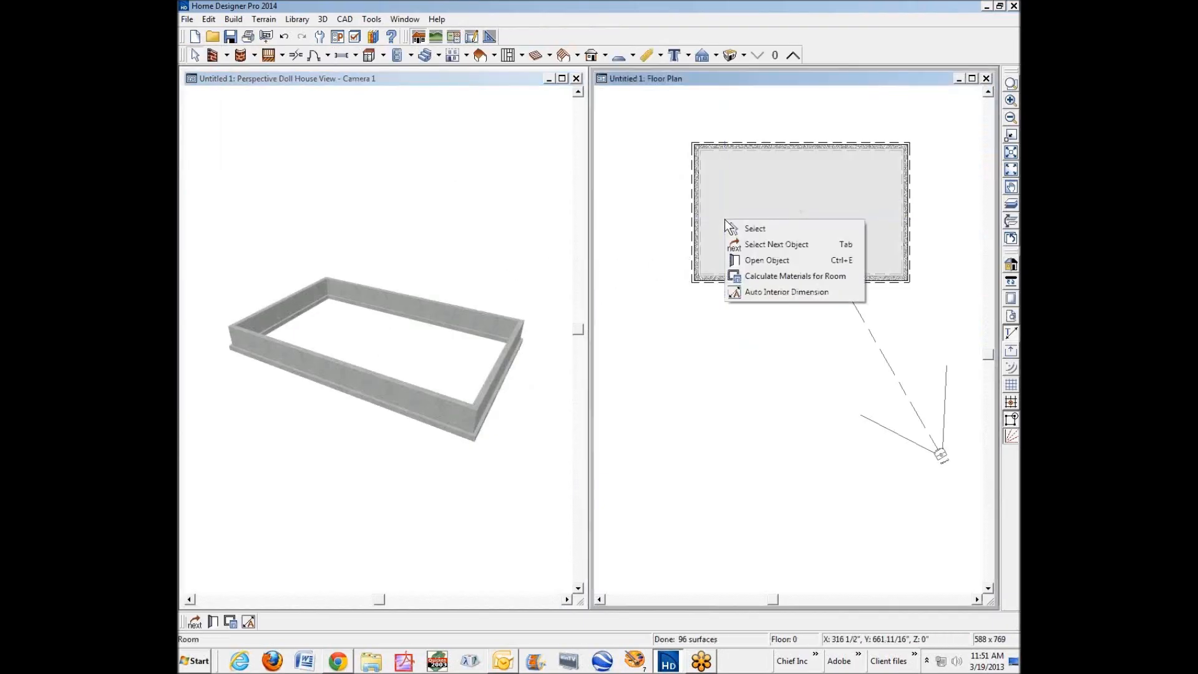
left_click(771, 261)
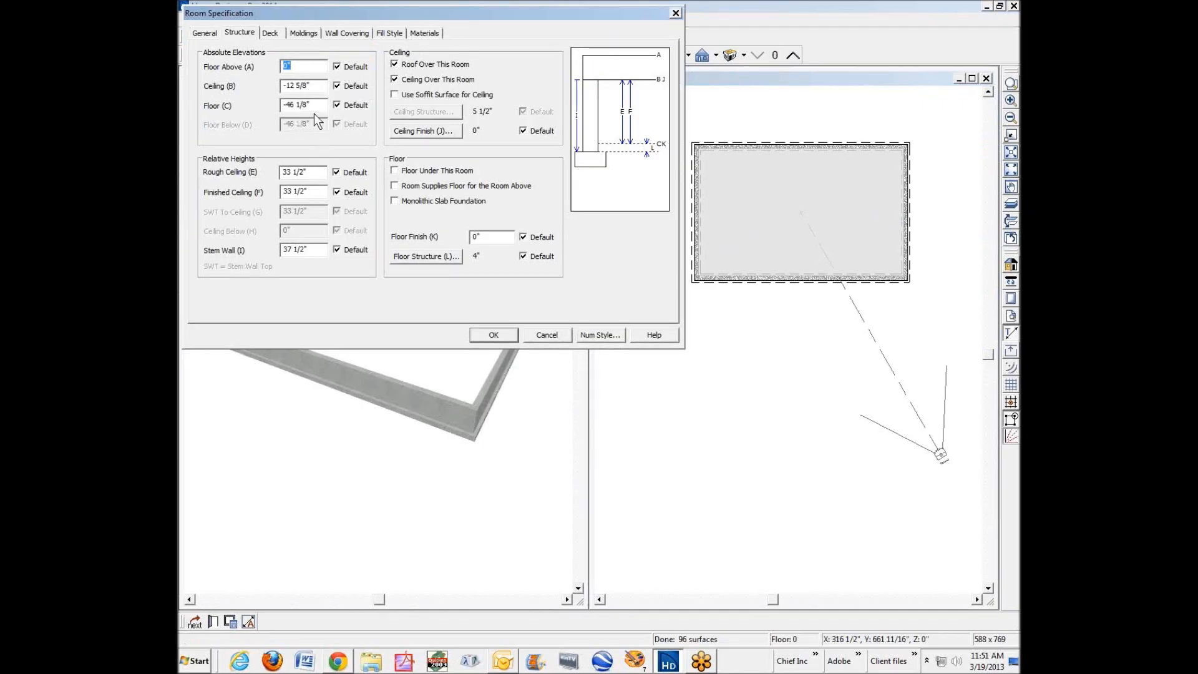
left_click(347, 193)
double_click(316, 196)
type("8")
left_click(497, 335)
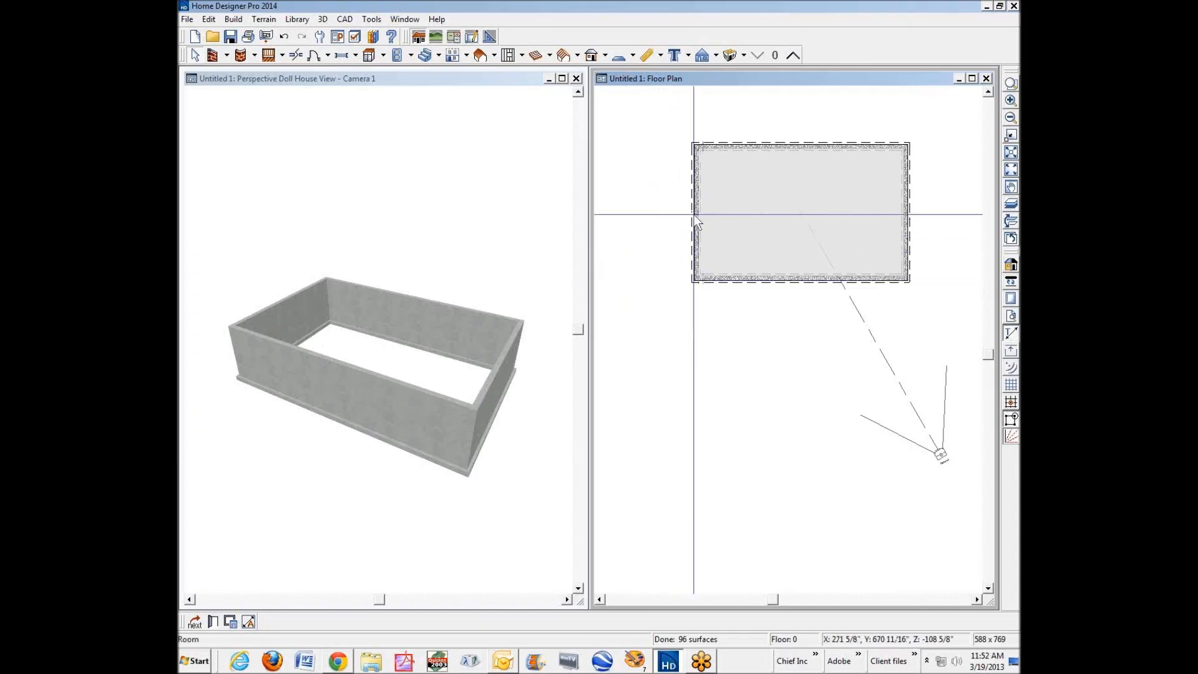
Enable Floor Under This Room for the foundation room, then deselect the room.
right_click(747, 249)
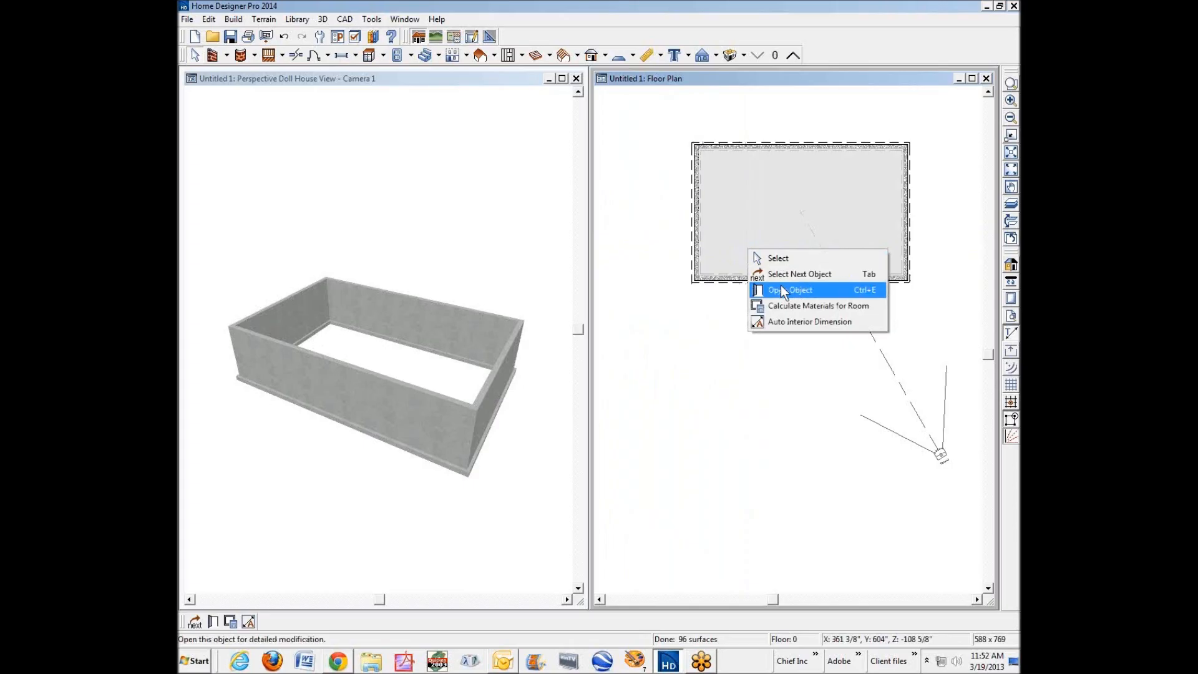
left_click(787, 289)
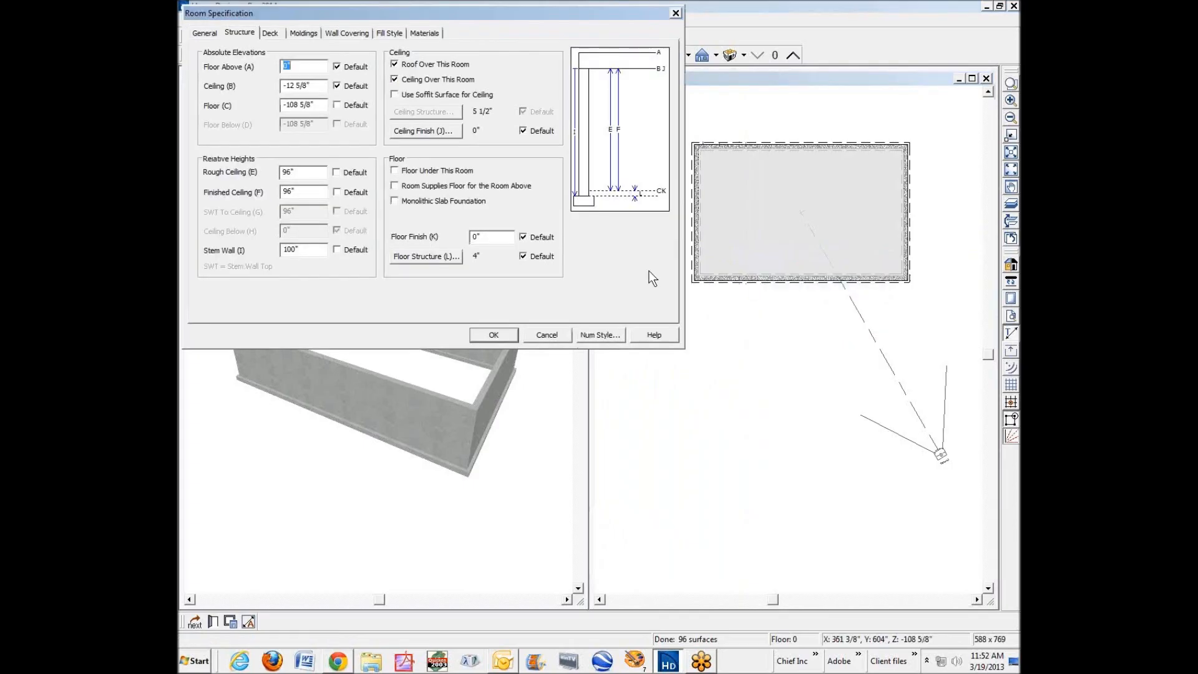
left_click(408, 172)
left_click(492, 335)
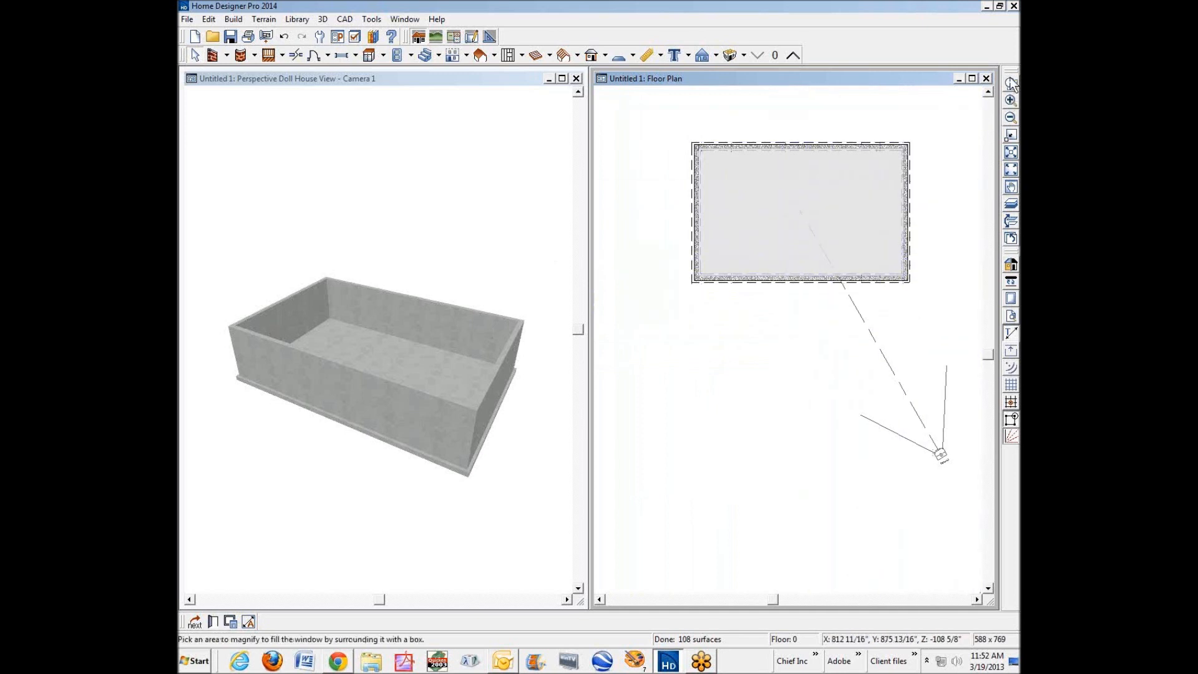
left_click(765, 320)
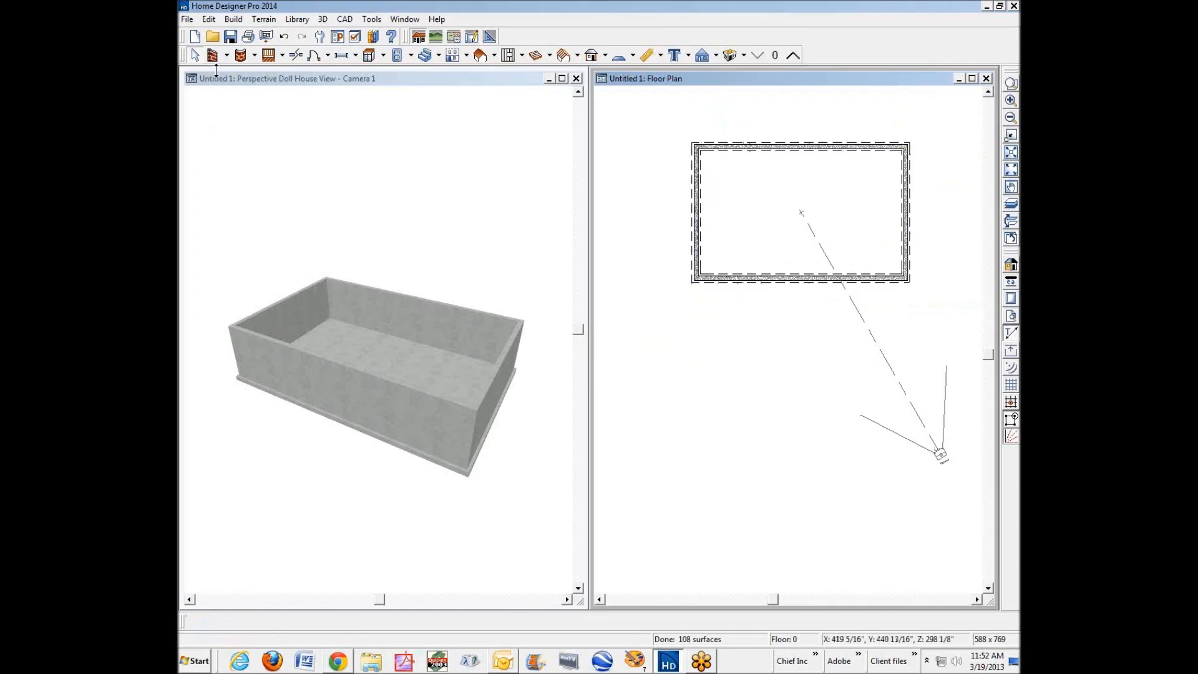
Create a new plan from the Default Style home template in U.S. units.
left_click(187, 19)
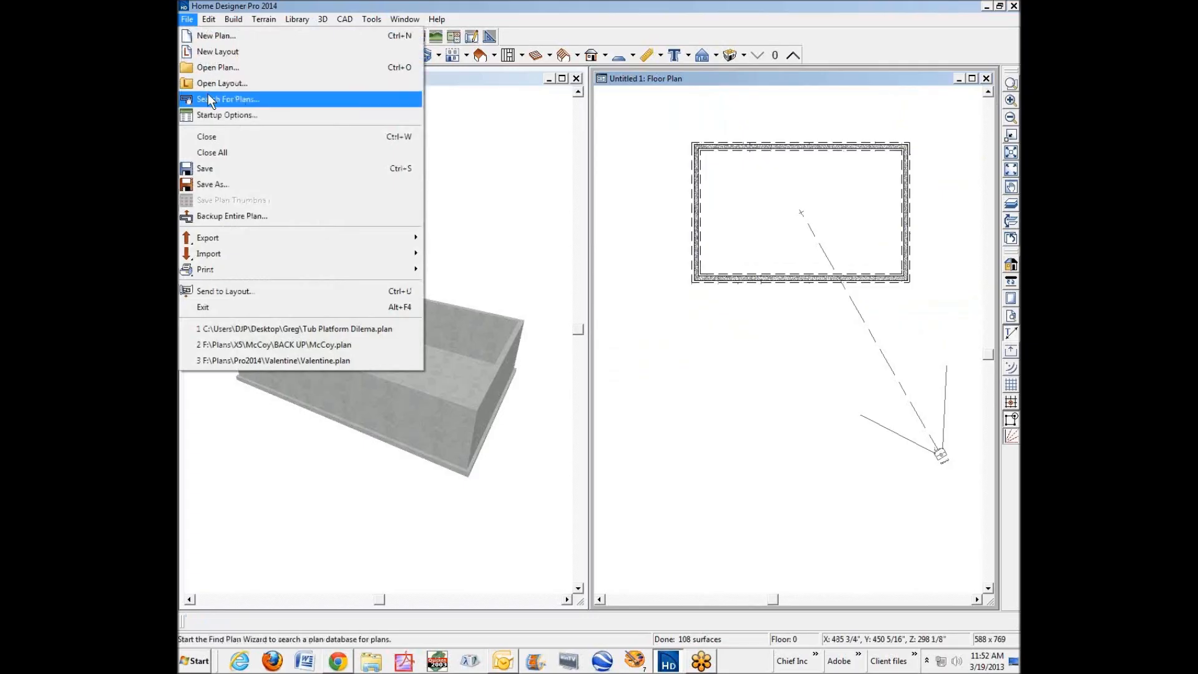
left_click(229, 37)
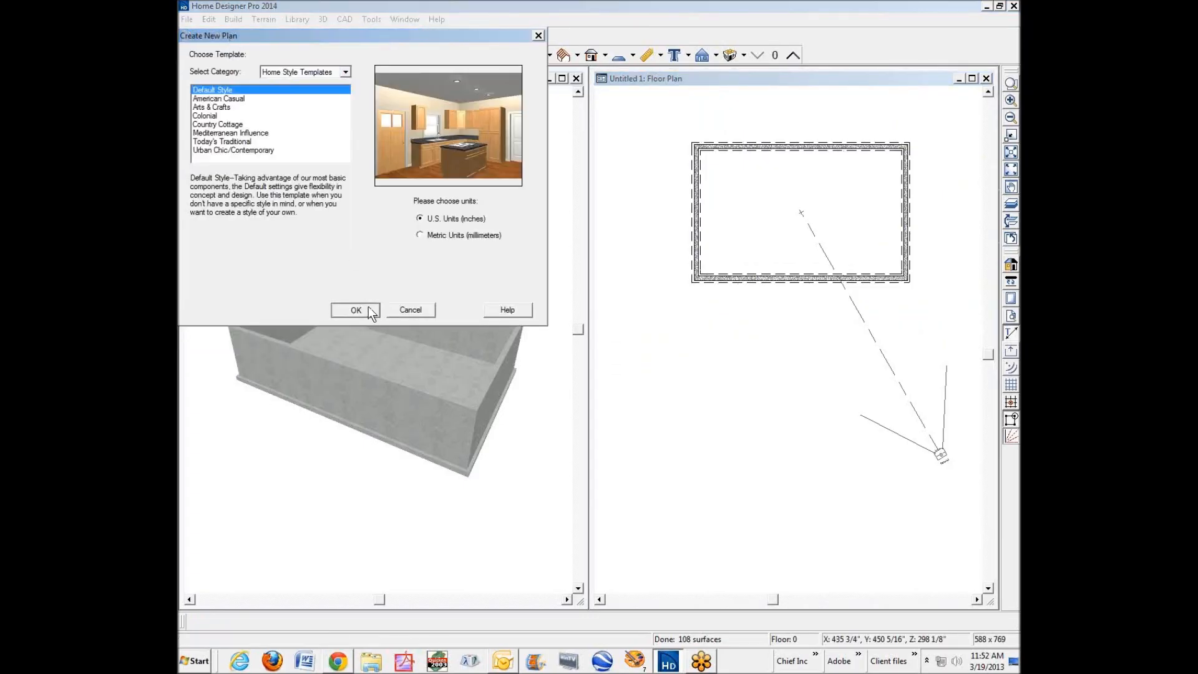
left_click(356, 309)
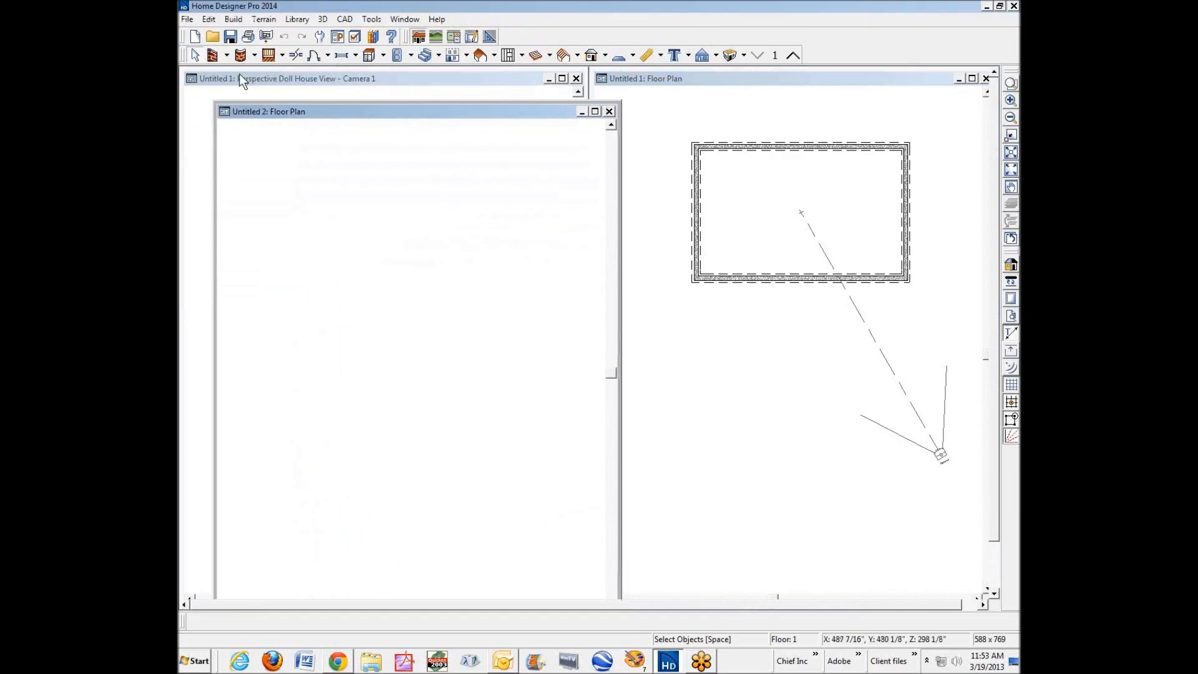
Draw a rectangular building outline with straight exterior walls in the new floor plan.
left_click(218, 56)
left_click(228, 55)
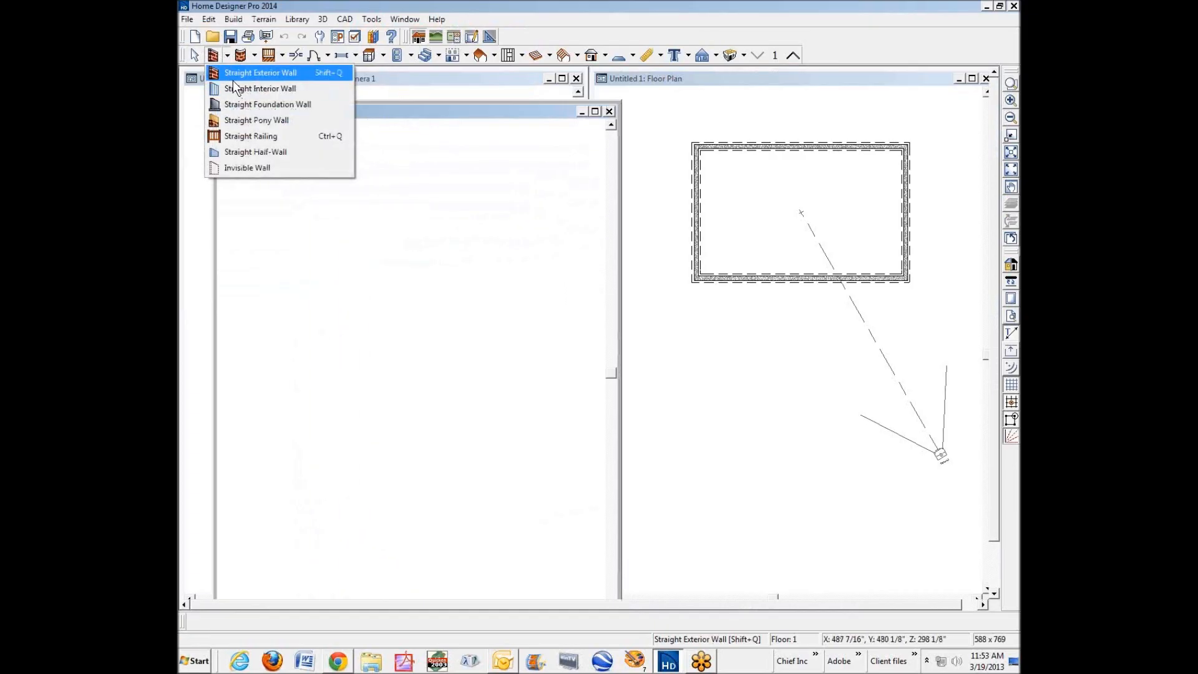
left_click(234, 77)
mouse_move(333, 312)
left_mouse_down()
mouse_move(377, 336)
mouse_move(416, 312)
mouse_move(415, 358)
mouse_move(335, 362)
mouse_move(335, 313)
left_mouse_up()
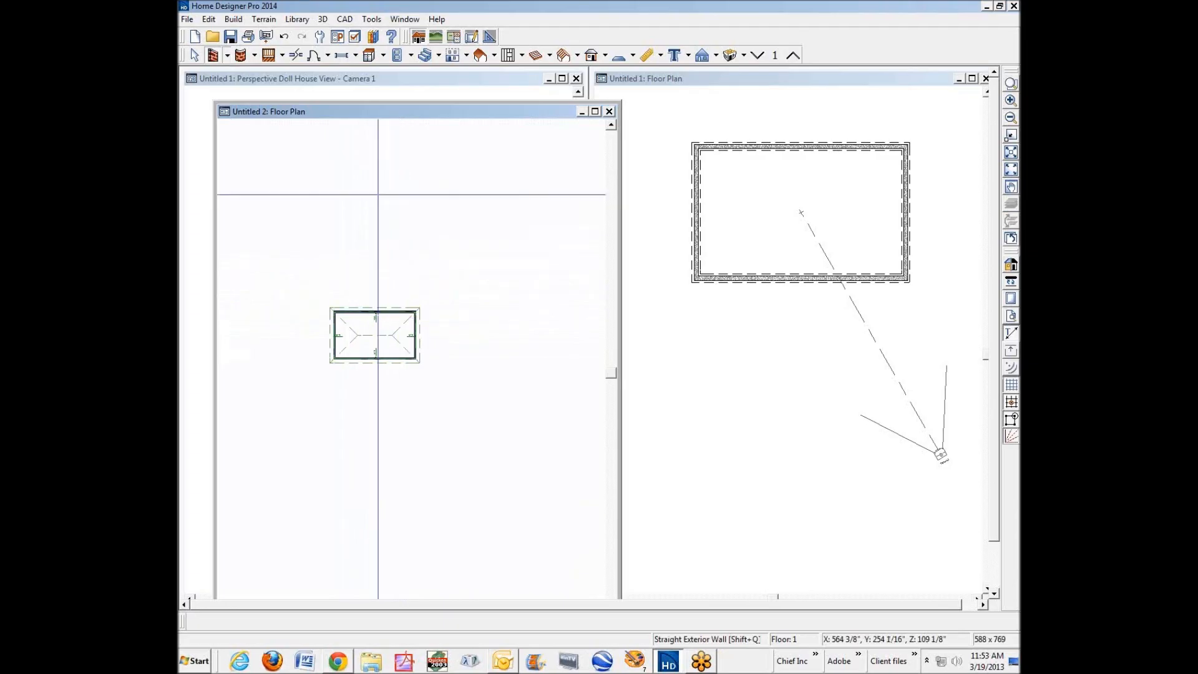
Build a foundation of walls with footings under the new building, and turn off Auto Rebuild Foundation.
left_click(228, 18)
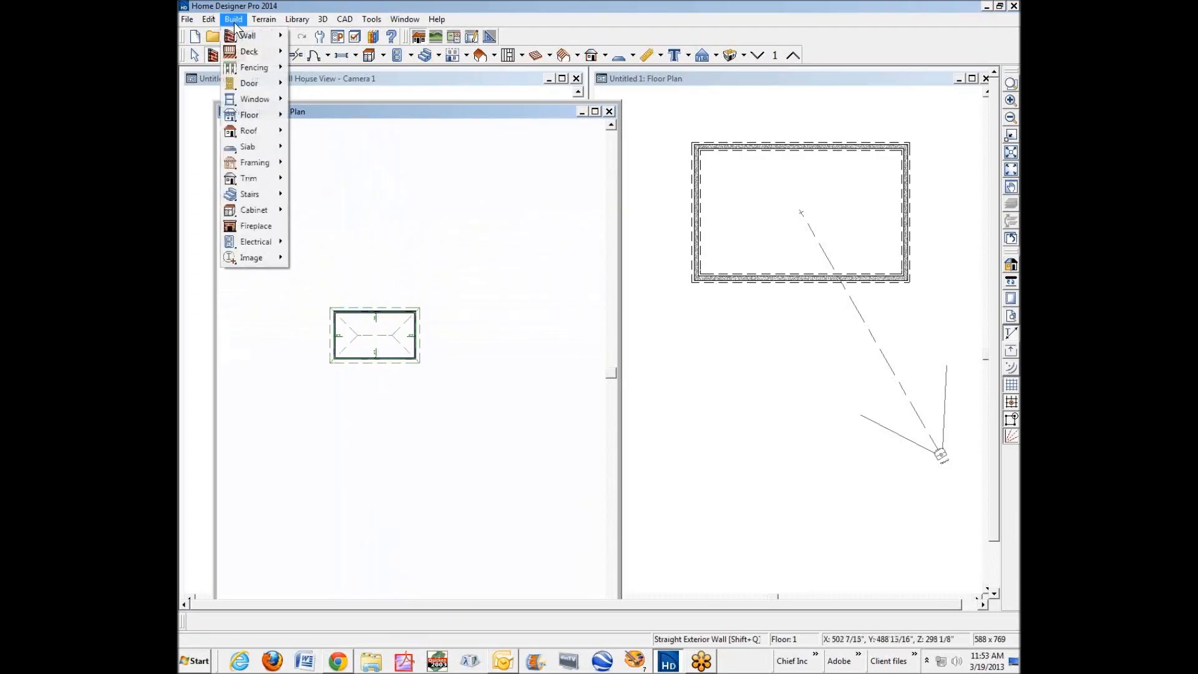
mouse_move(249, 119)
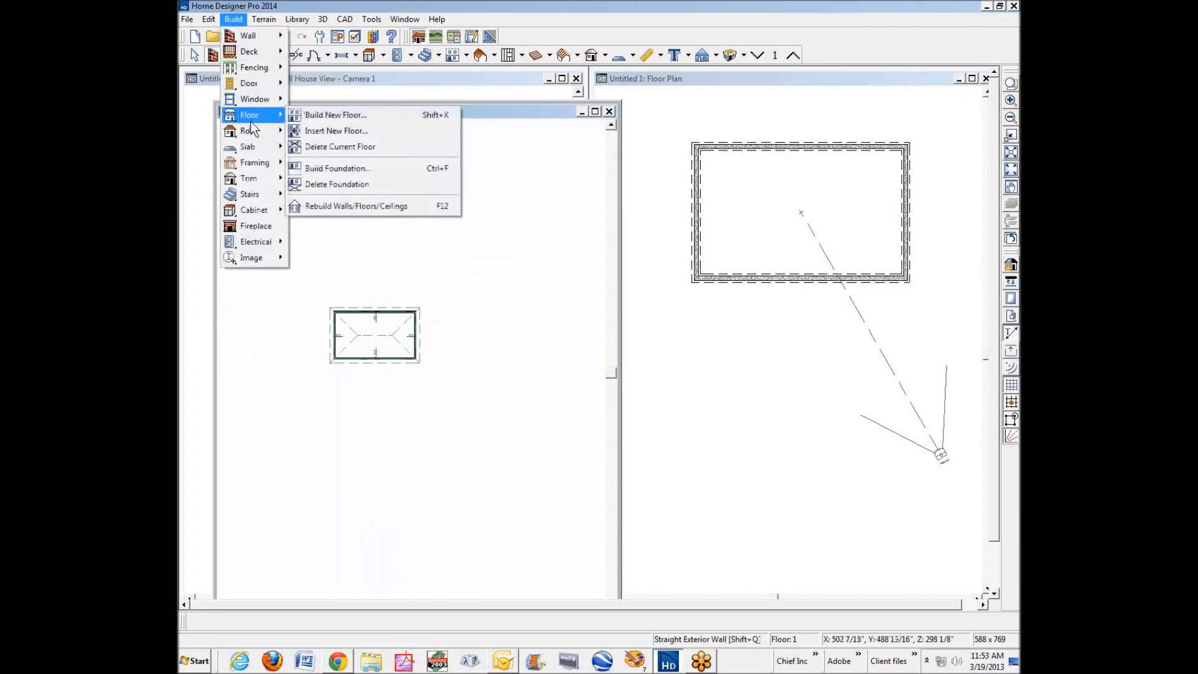
left_click(360, 169)
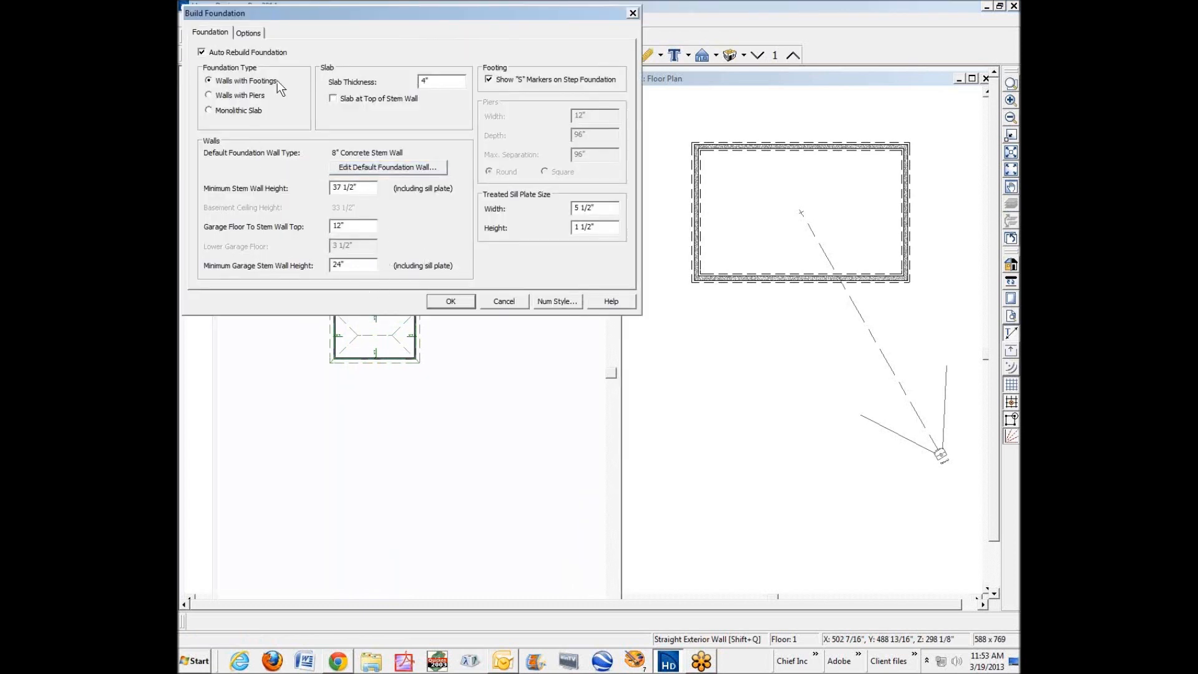
left_click(462, 302)
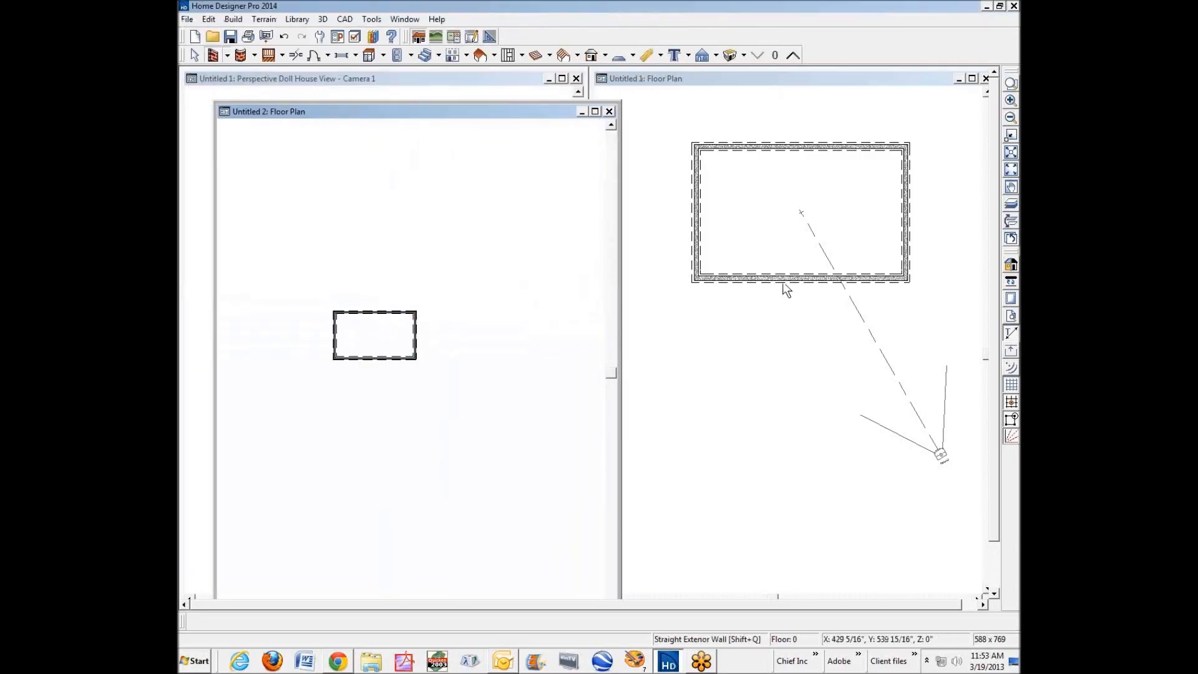
left_click(377, 342)
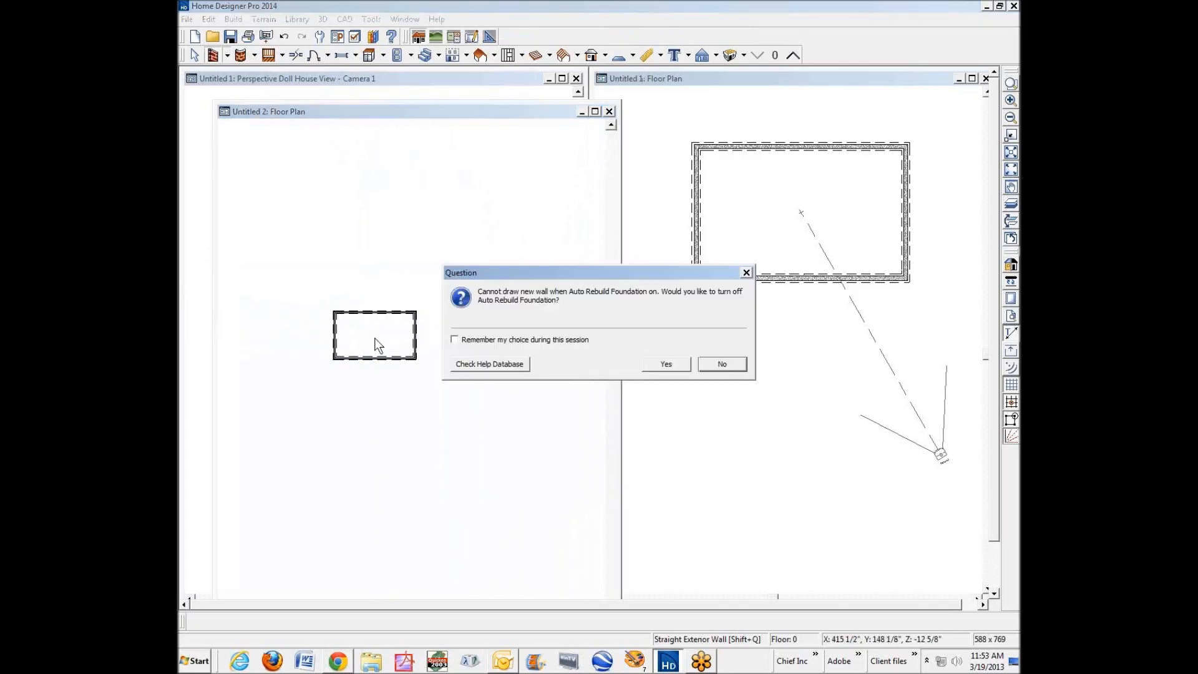
left_click(669, 368)
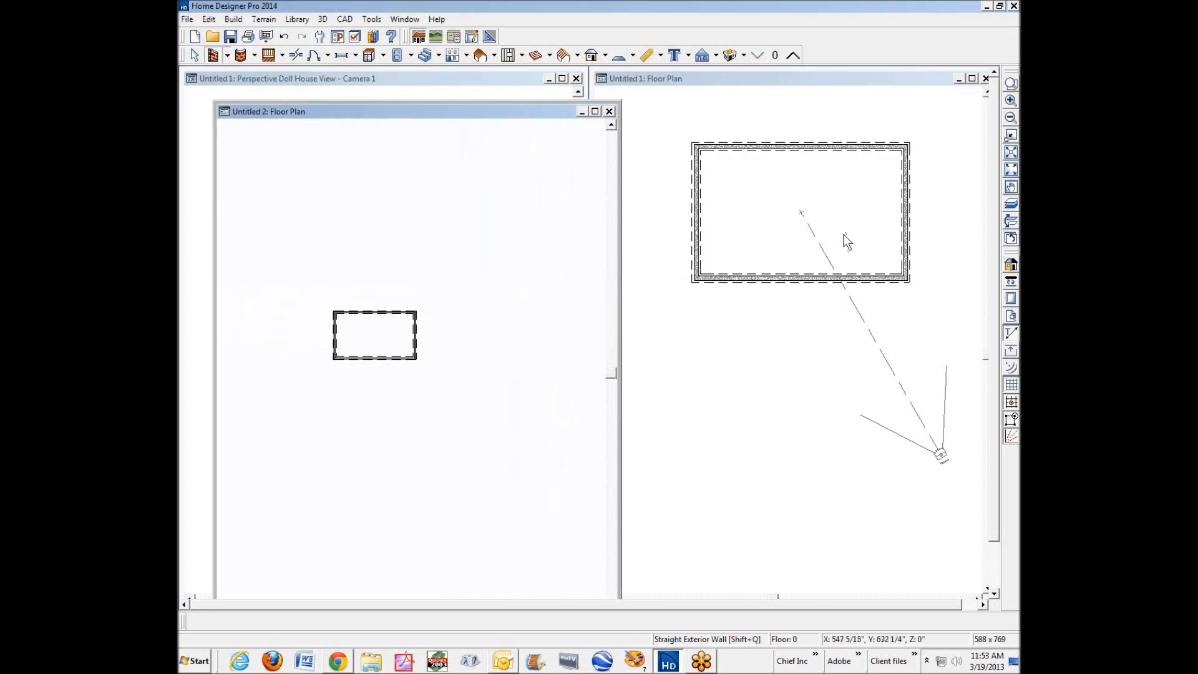
Open the wall type definition of the new foundation's upper horizontal stem wall.
left_click(1008, 87)
left_click_drag(368, 325, 469, 378)
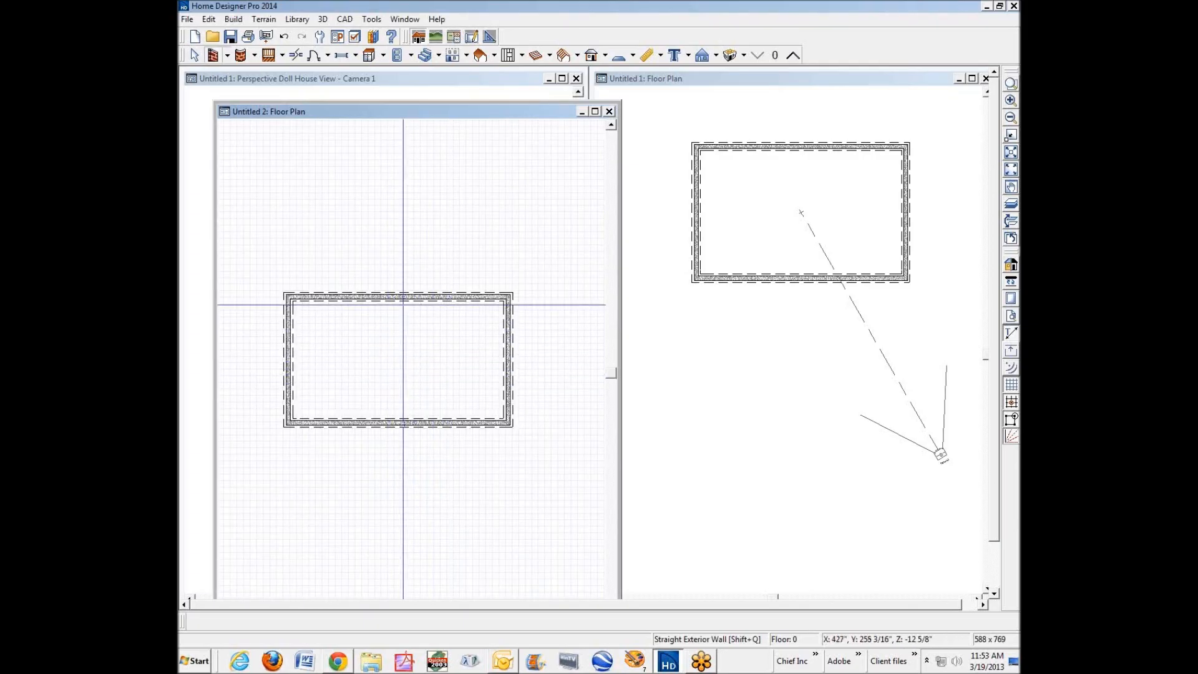
right_click(402, 297)
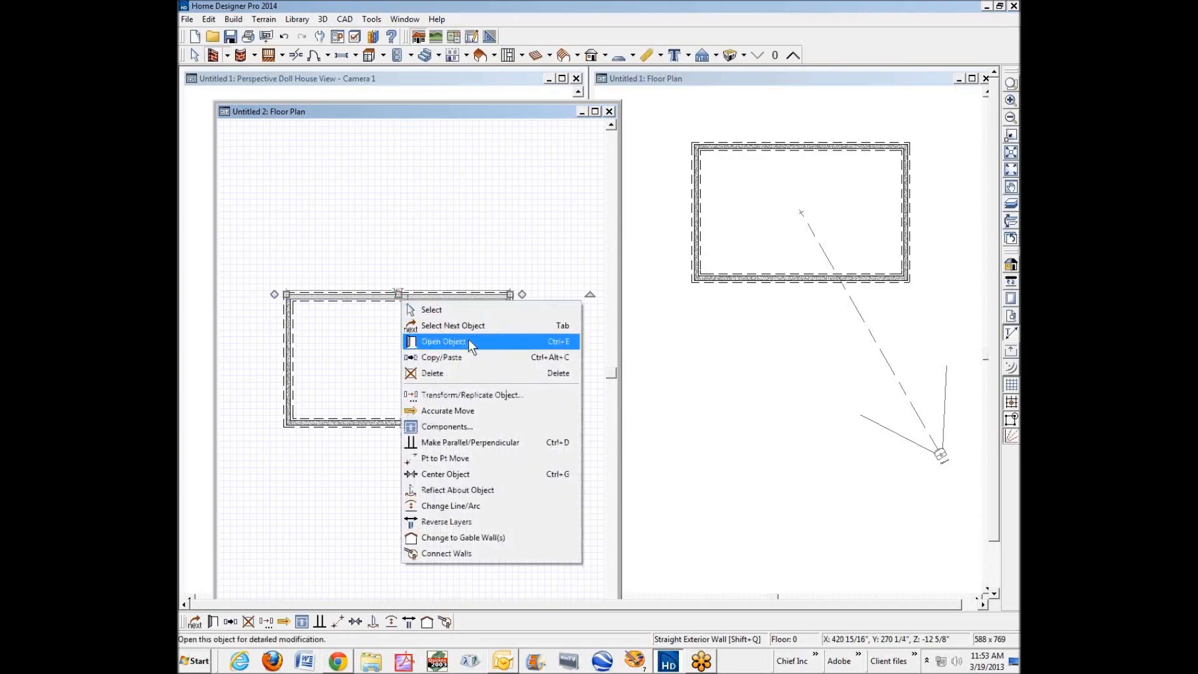
left_click(469, 343)
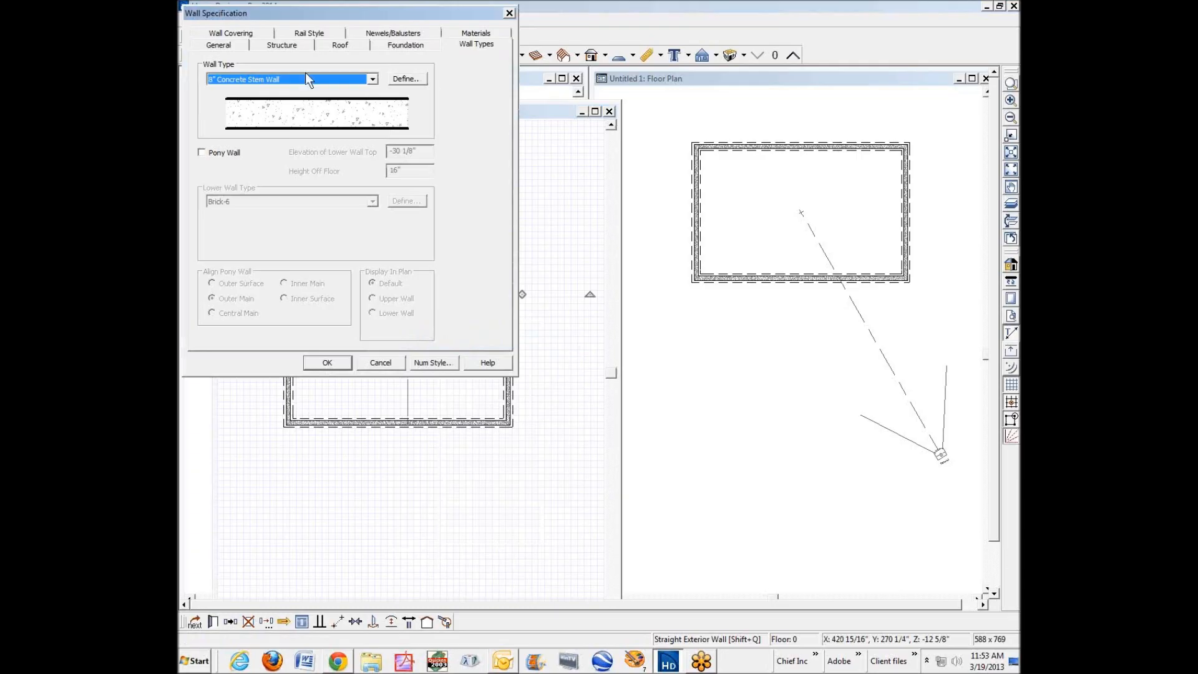
left_click(398, 80)
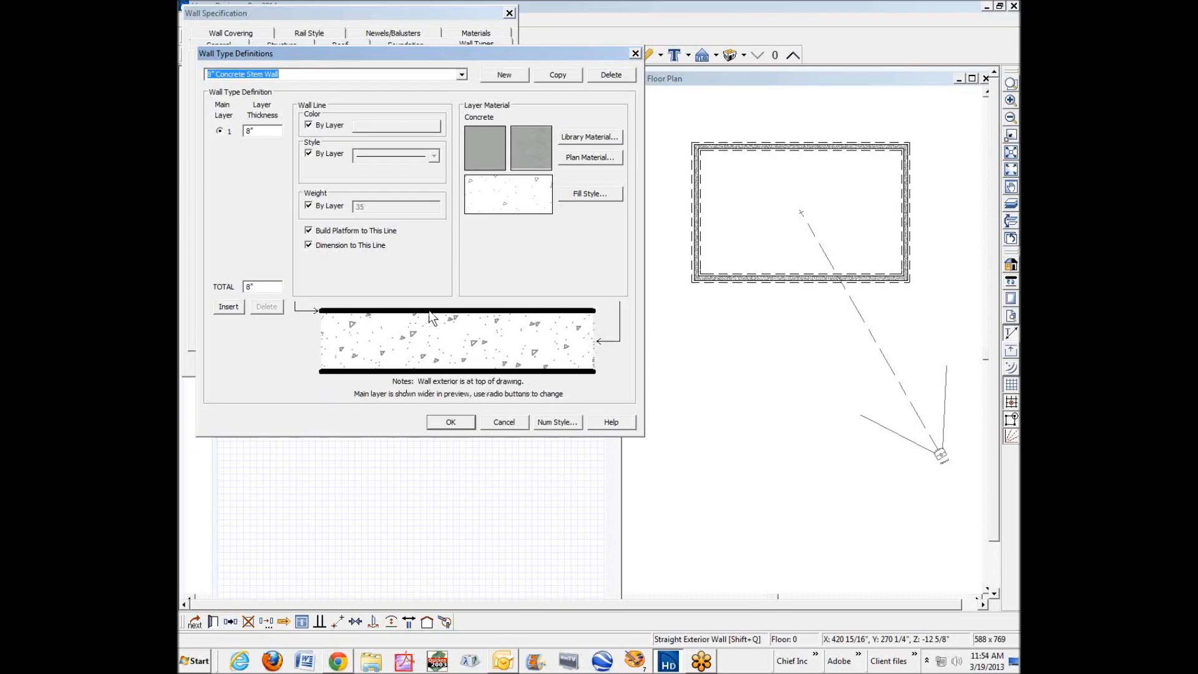
Insert an additional layer on the interior side of the 8" Concrete Stem Wall and set its thickness to 3 1/2".
left_click(348, 377)
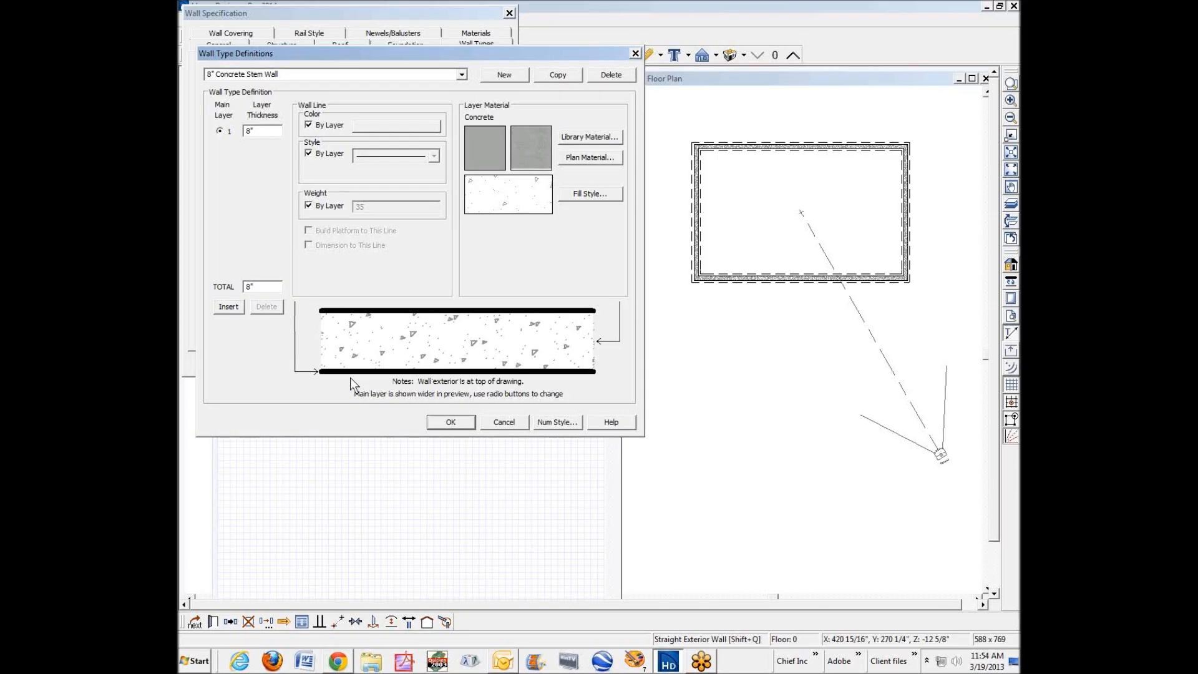
left_click(229, 307)
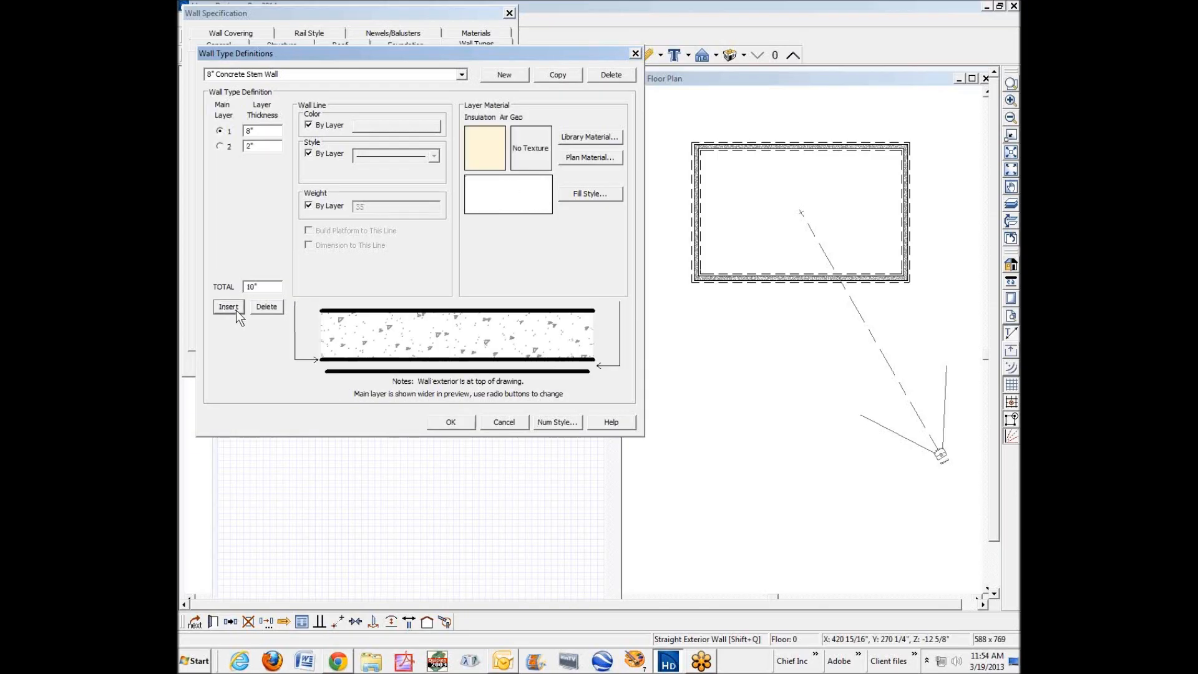
left_click(368, 372)
double_click(265, 143)
type("3\"/2")
key("Tab")
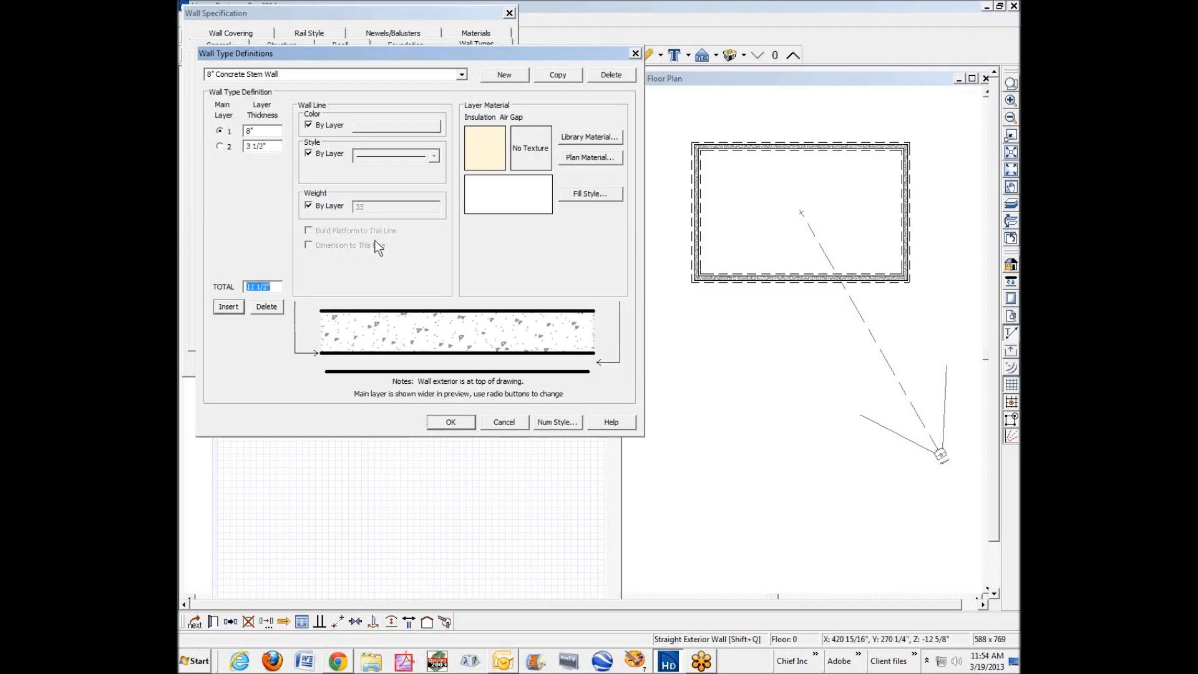
Give the 3 1/2" second layer of the stem wall type a solid fill pattern in yellow.
key("shift+Tab")
left_click(445, 369)
left_click(269, 149)
left_click(598, 191)
left_click(321, 120)
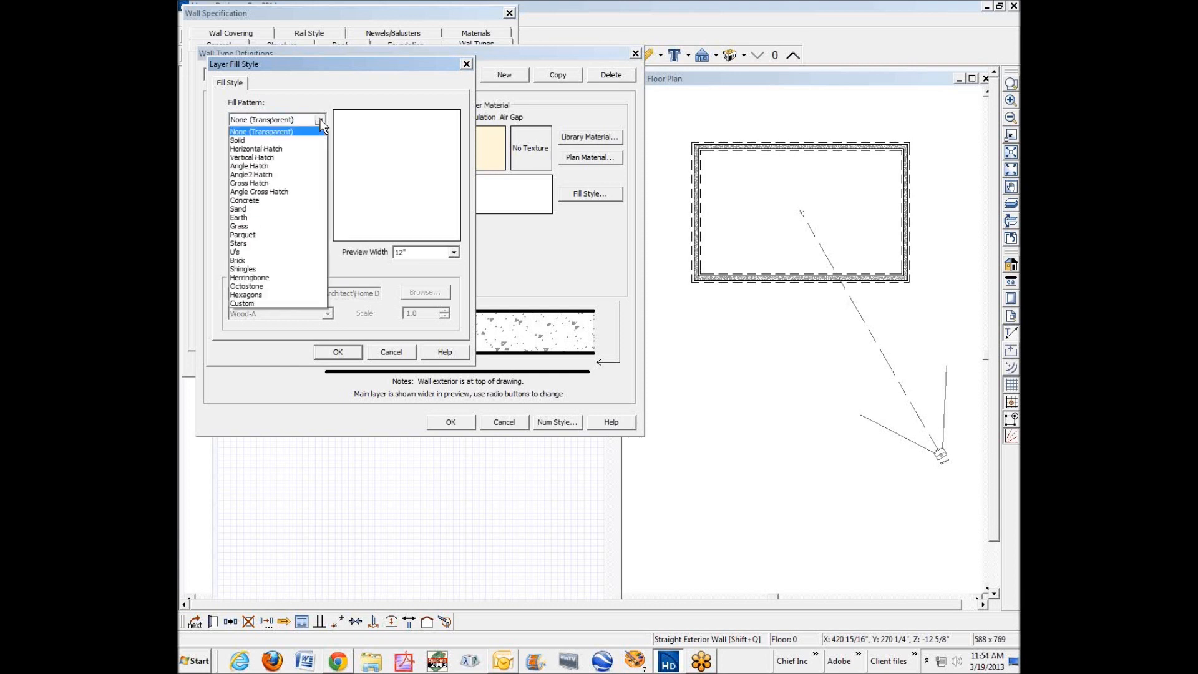
left_click(285, 138)
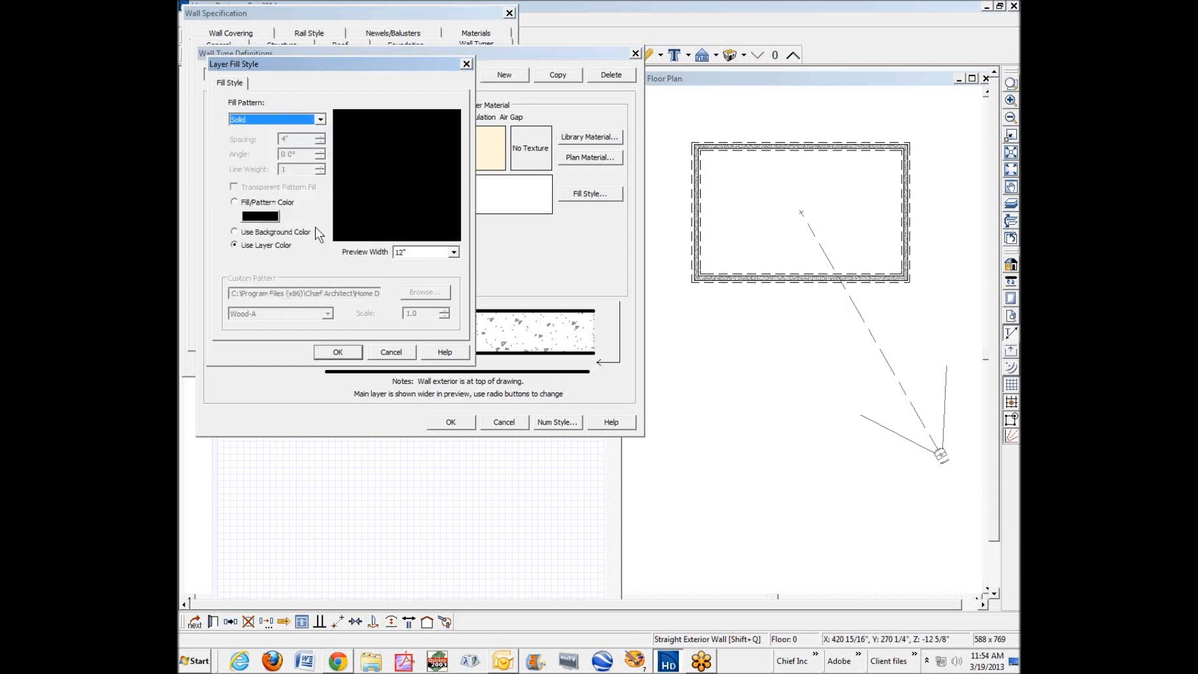
left_click(269, 218)
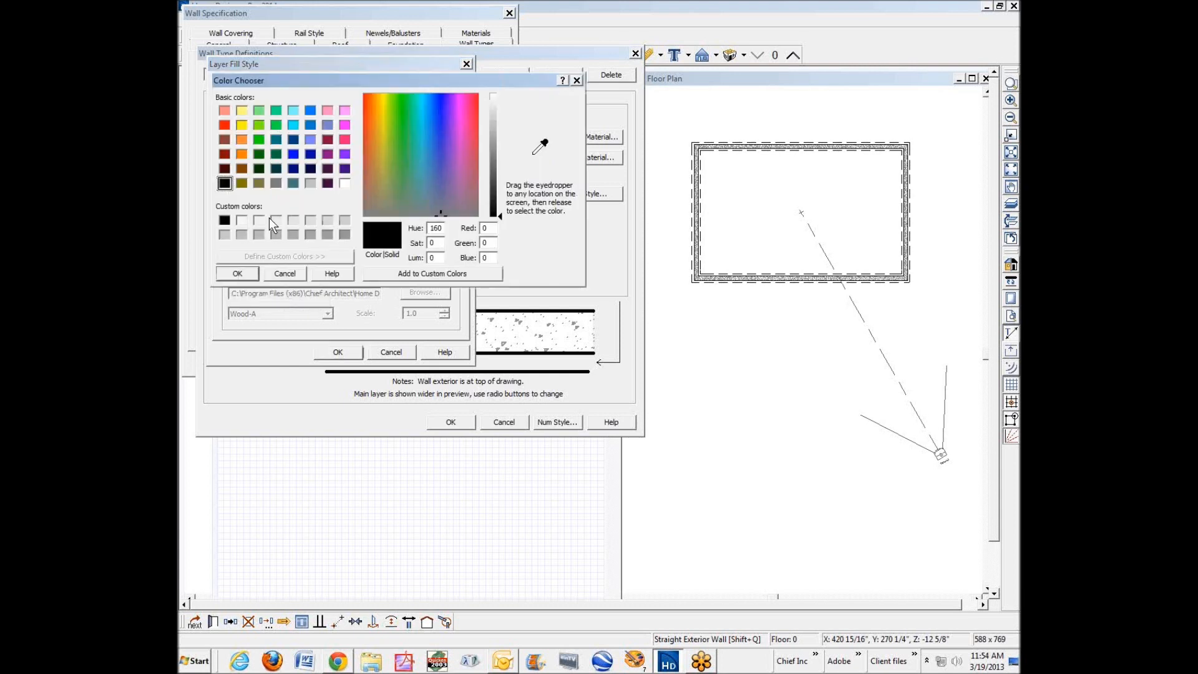
left_click(242, 124)
left_click(238, 273)
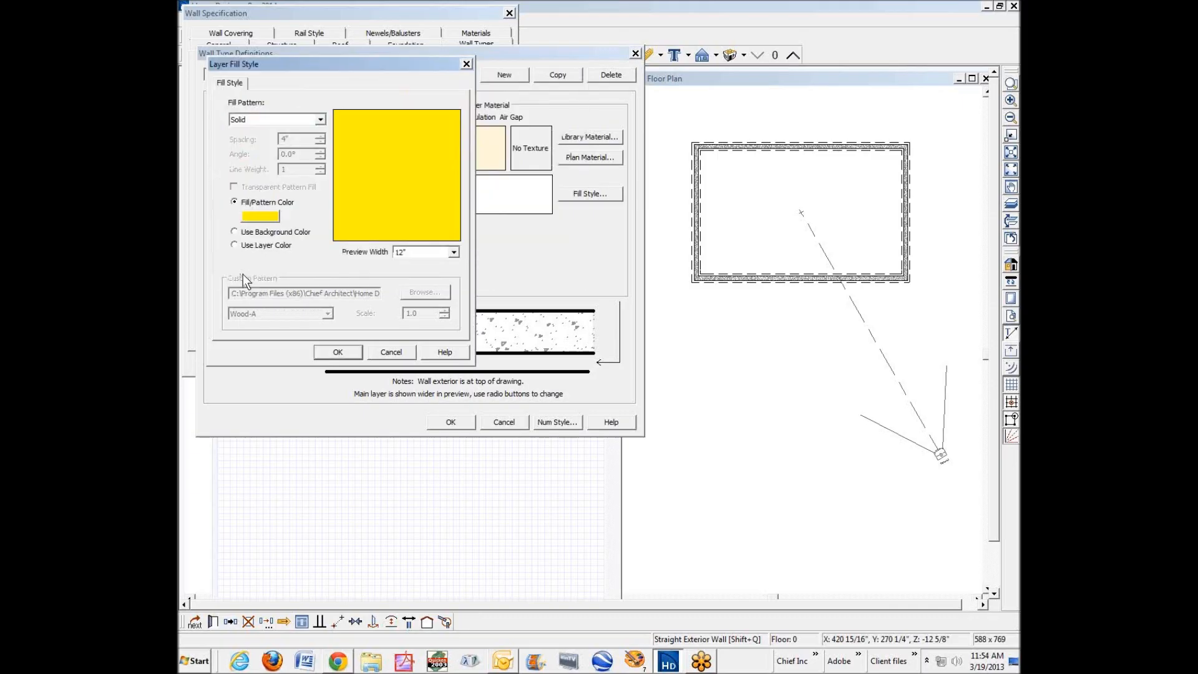
left_click(342, 356)
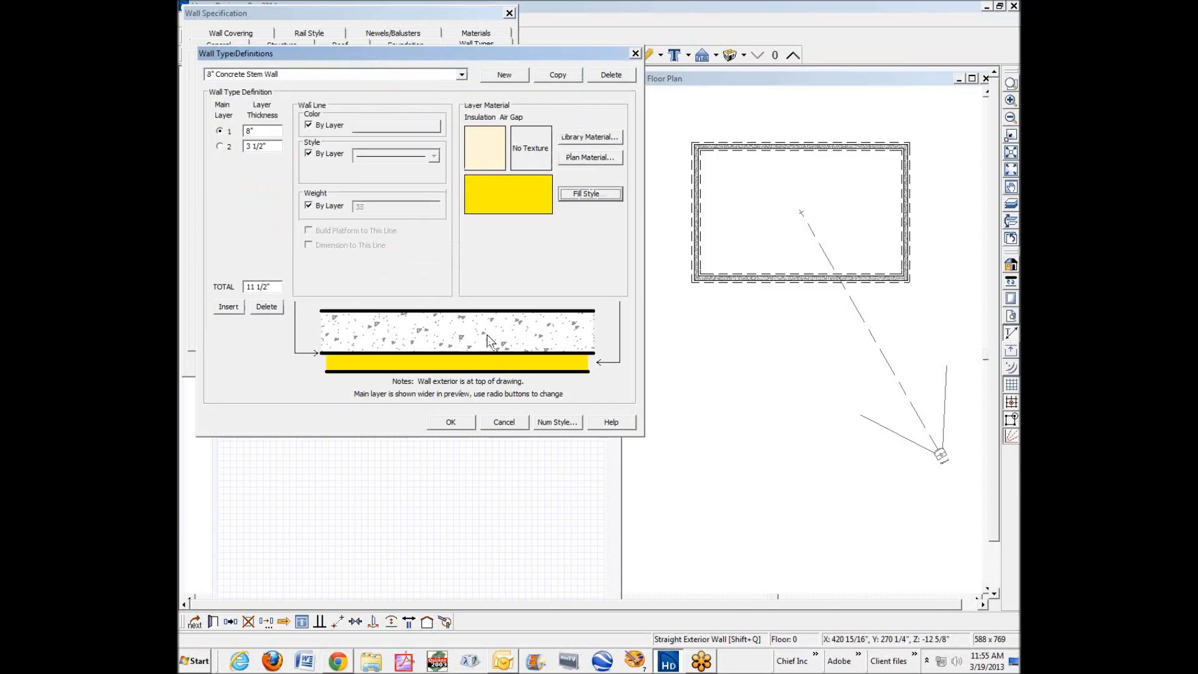
Insert a third layer on the interior side of the 3 1/2" layer and set its thickness to 1/2".
left_click(476, 376)
left_click(219, 307)
left_click(247, 160)
type("1/2\"")
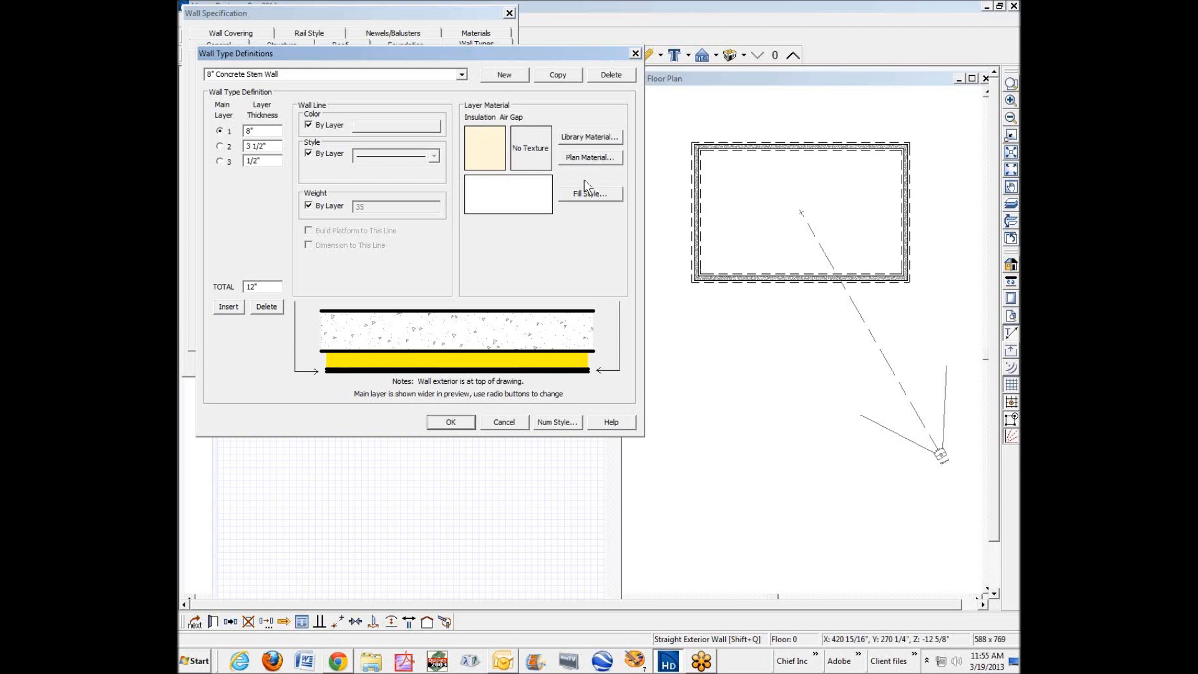
left_click(591, 159)
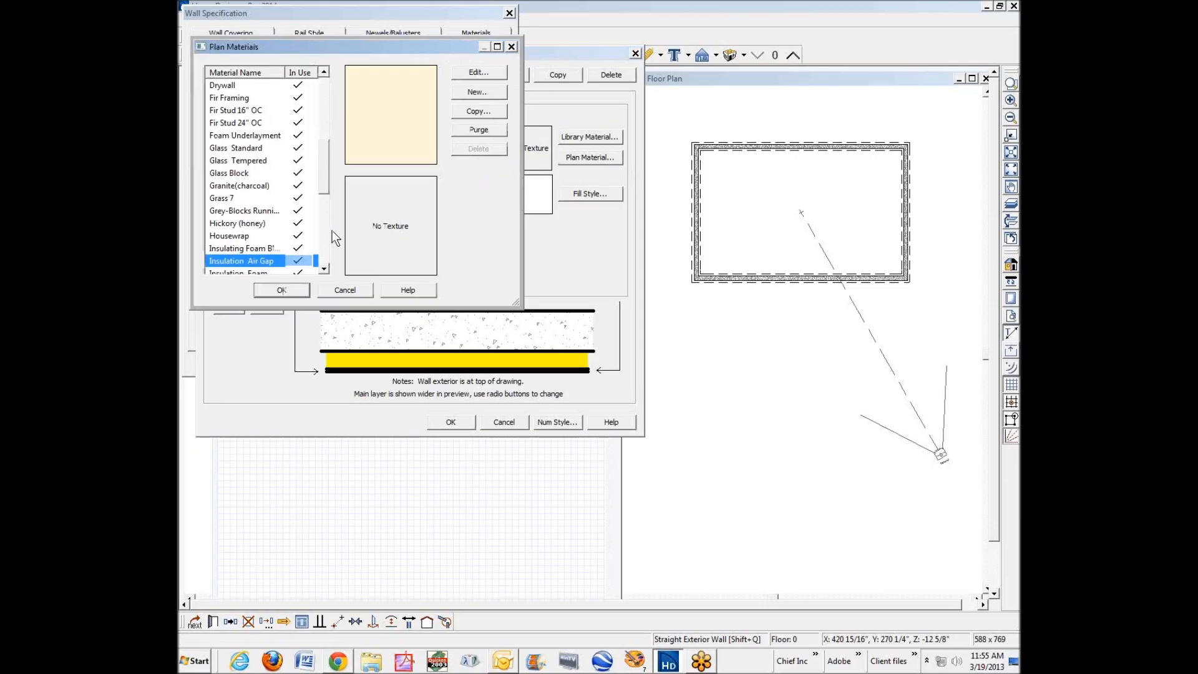
key("s")
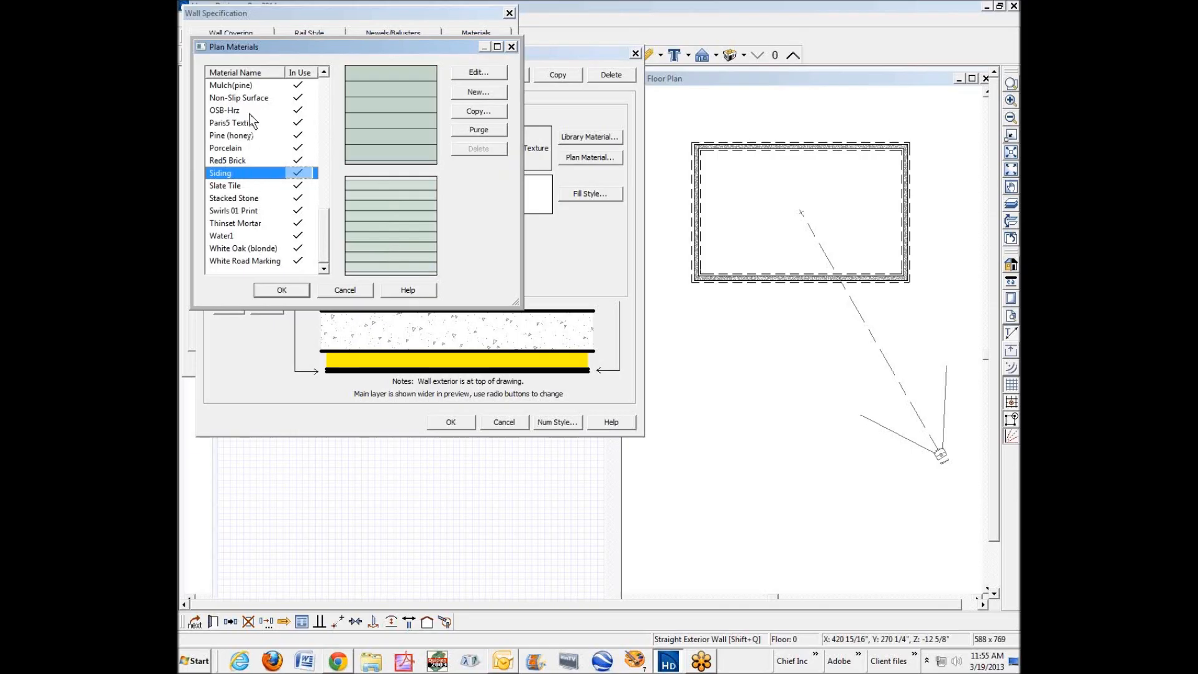
mouse_move(323, 245)
left_mouse_down()
mouse_move(328, 109)
mouse_move(328, 160)
left_mouse_up()
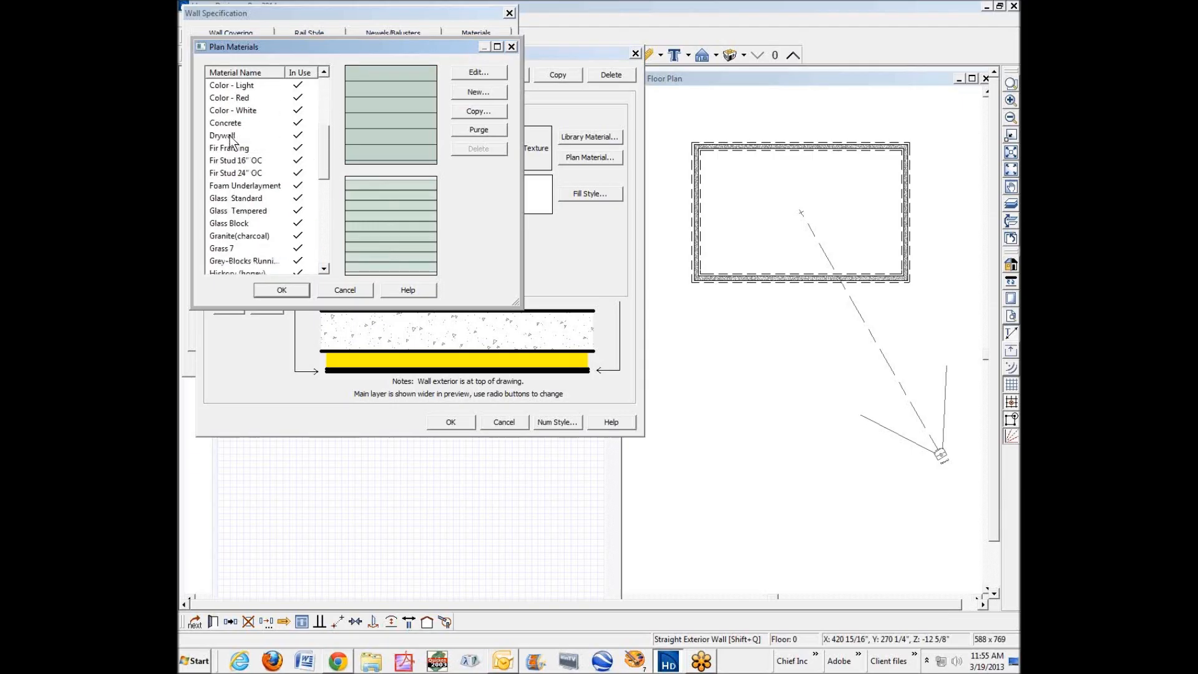
left_click(329, 290)
Assign the 4' x 8' wallboard material Drywall 1/2" from the library to the third layer, and apply the wall type definition.
left_click(608, 139)
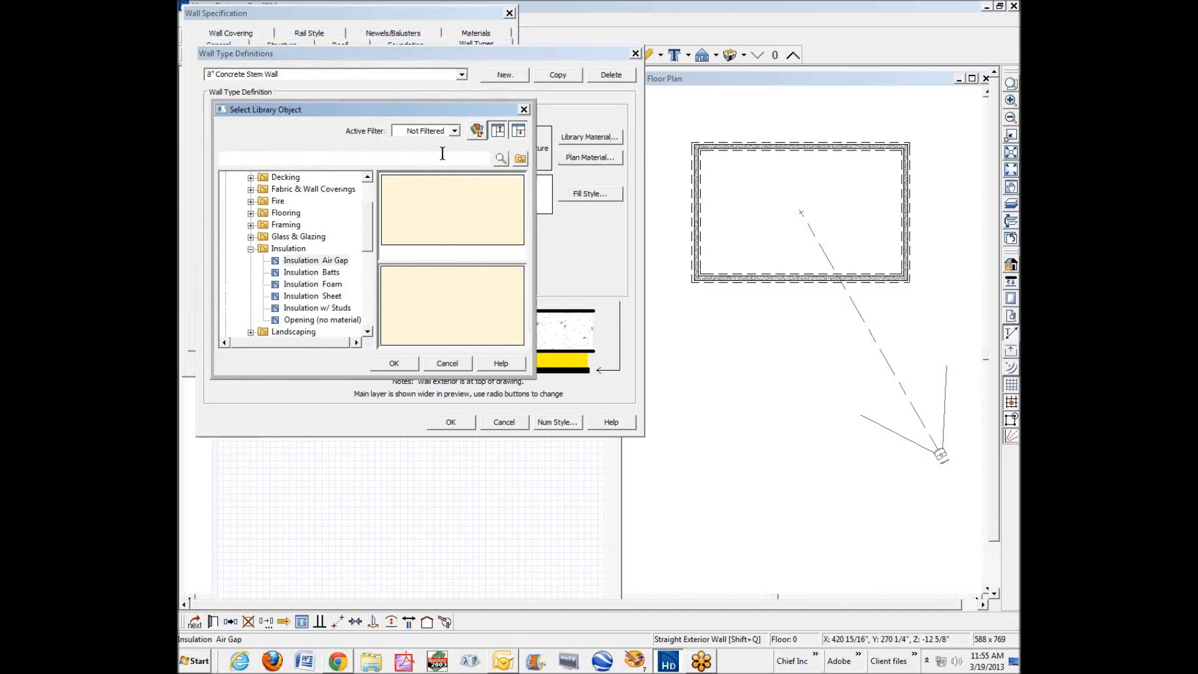
left_click(251, 249)
left_click_drag(368, 249, 367, 297)
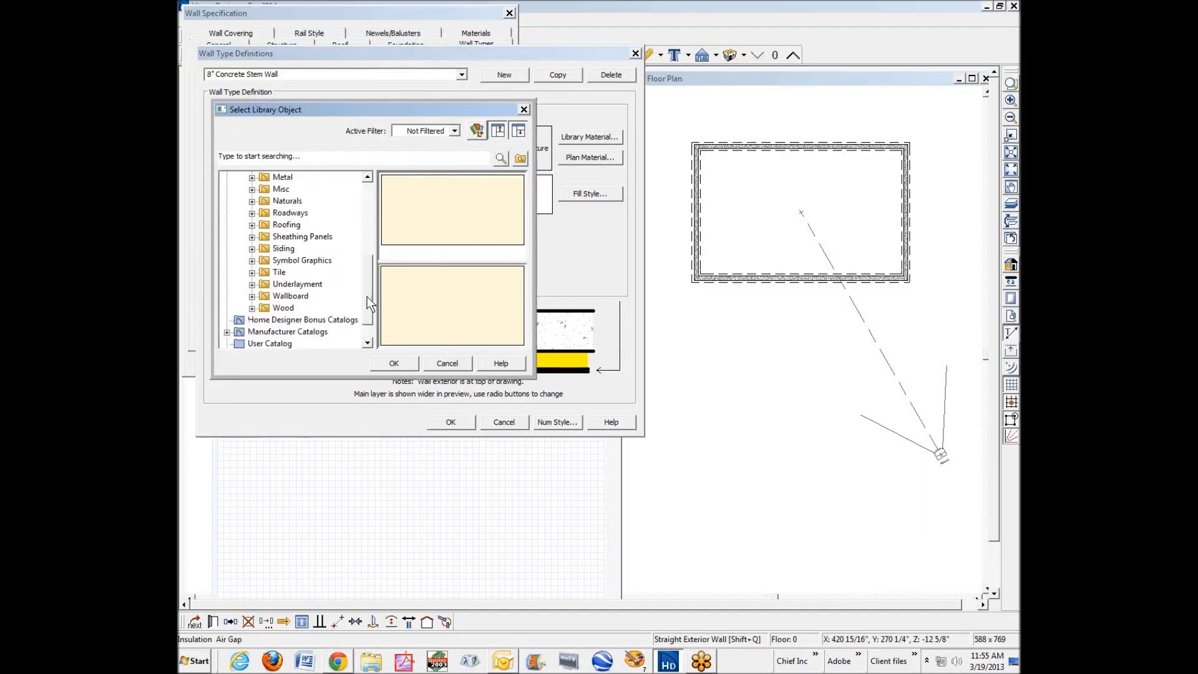
left_click(252, 296)
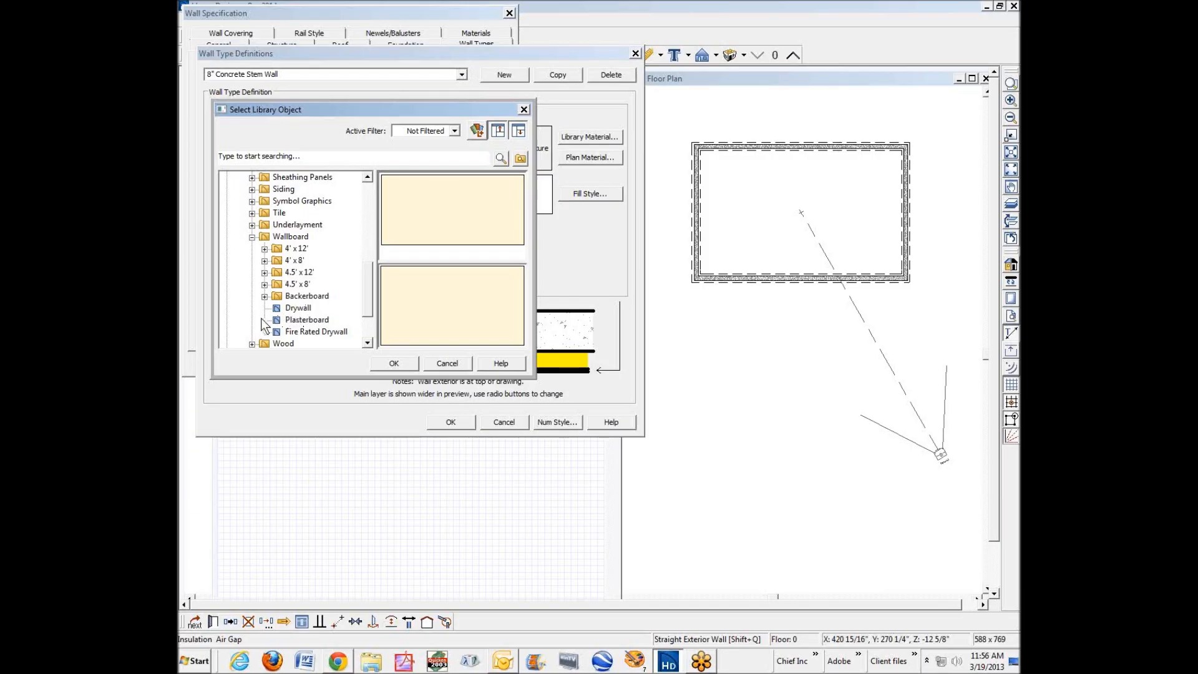
left_click(264, 261)
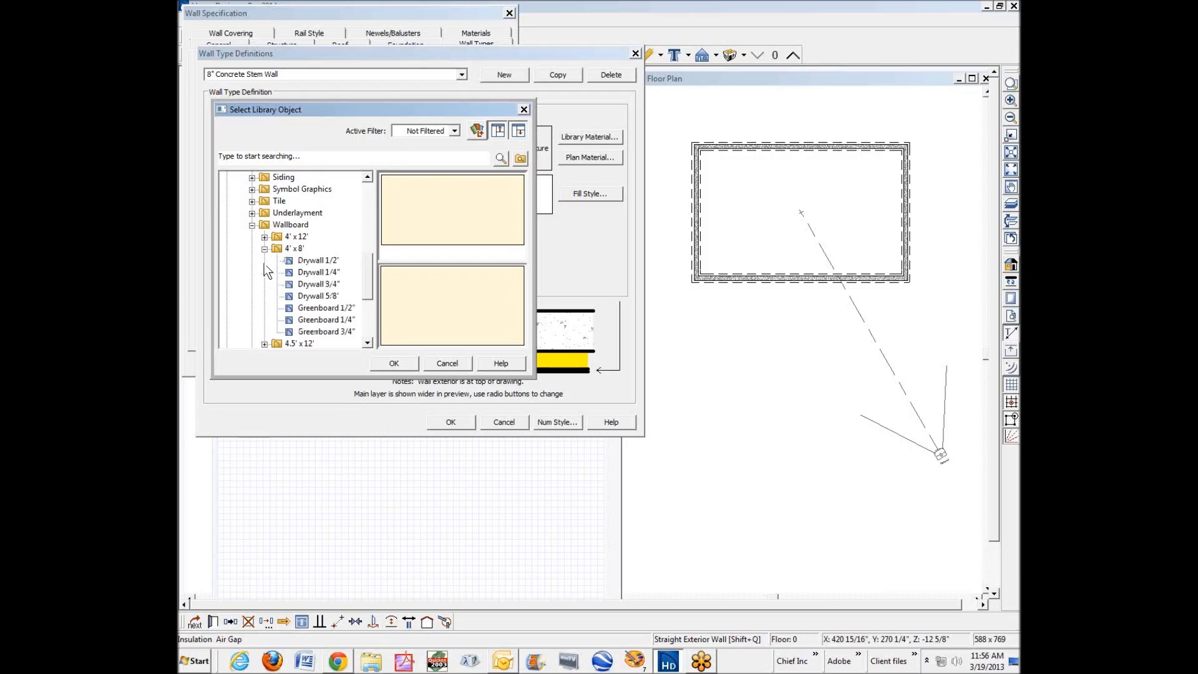
left_click(320, 264)
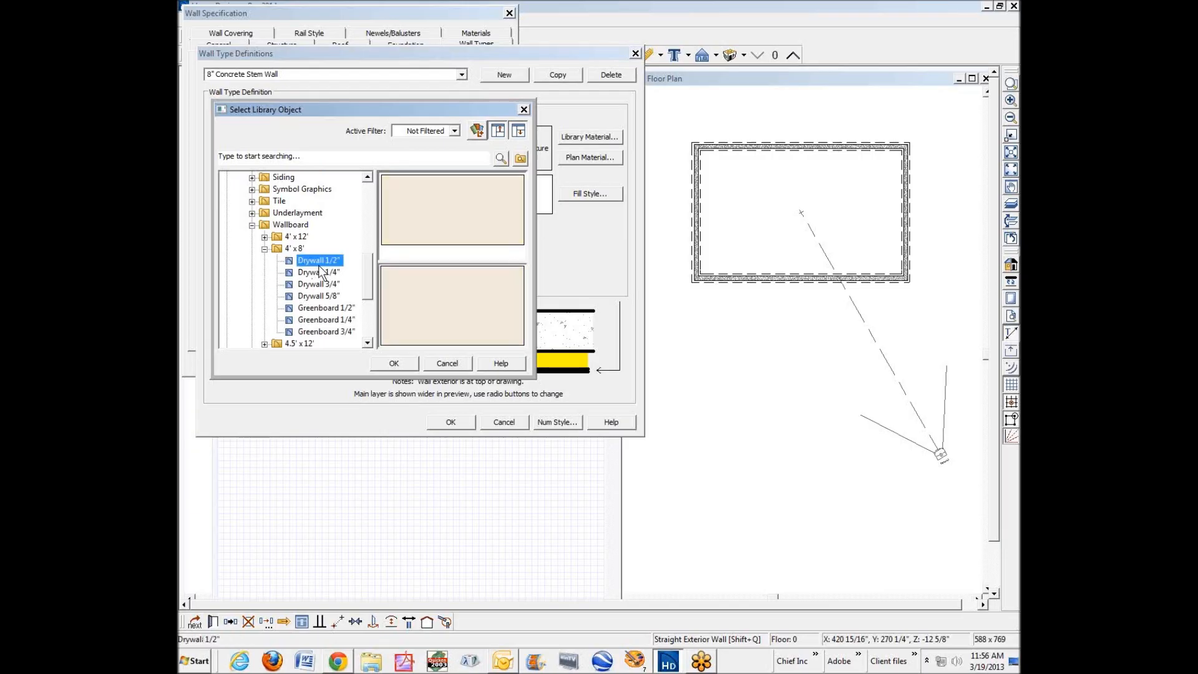
left_click(404, 364)
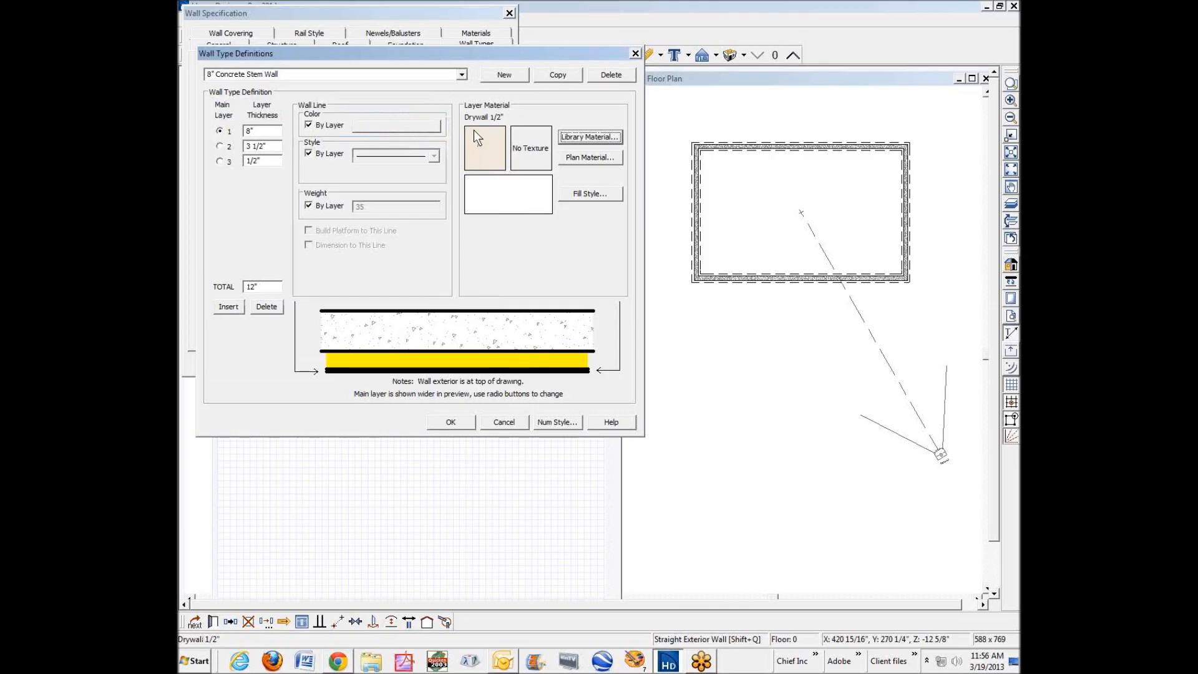
left_click(455, 422)
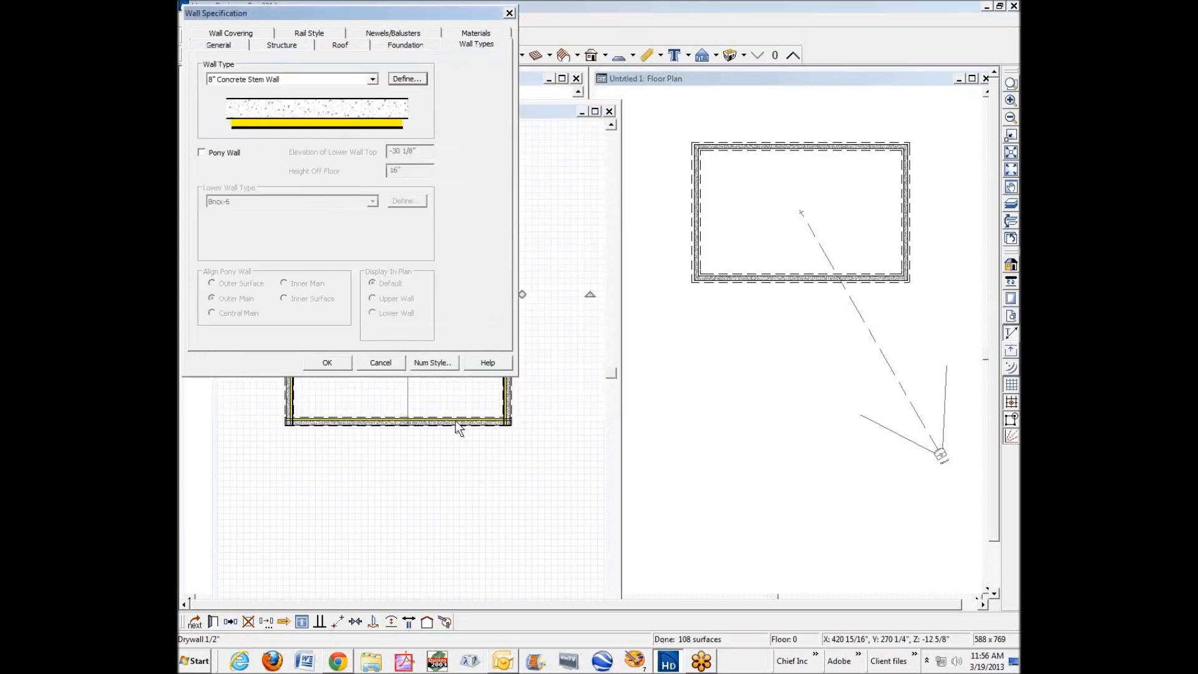
left_click(325, 362)
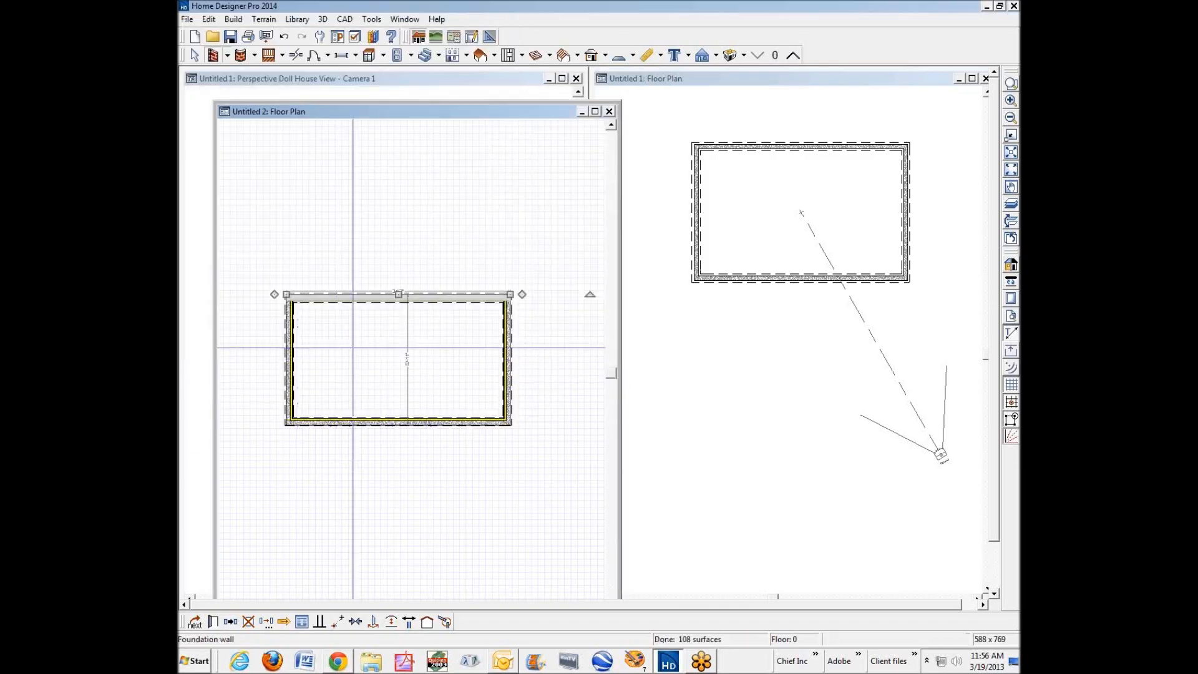
Create a full camera view inside the foundation room to inspect the interior finish of its walls.
key("space")
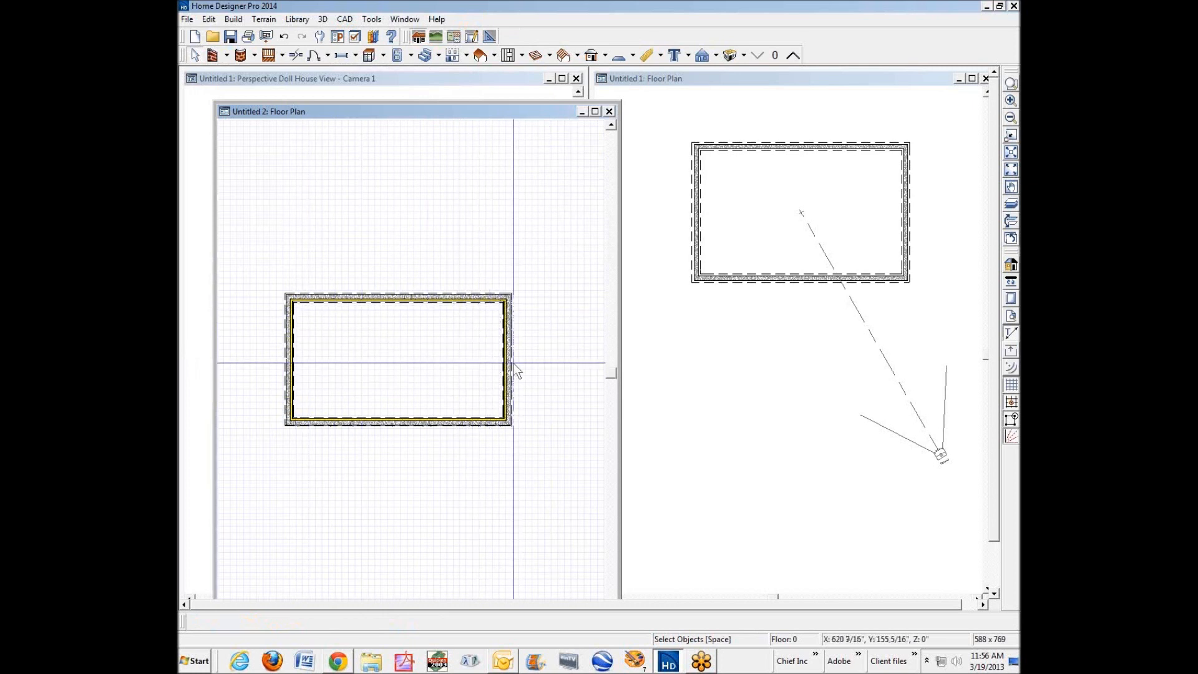
scroll(414, 400, "up", 1)
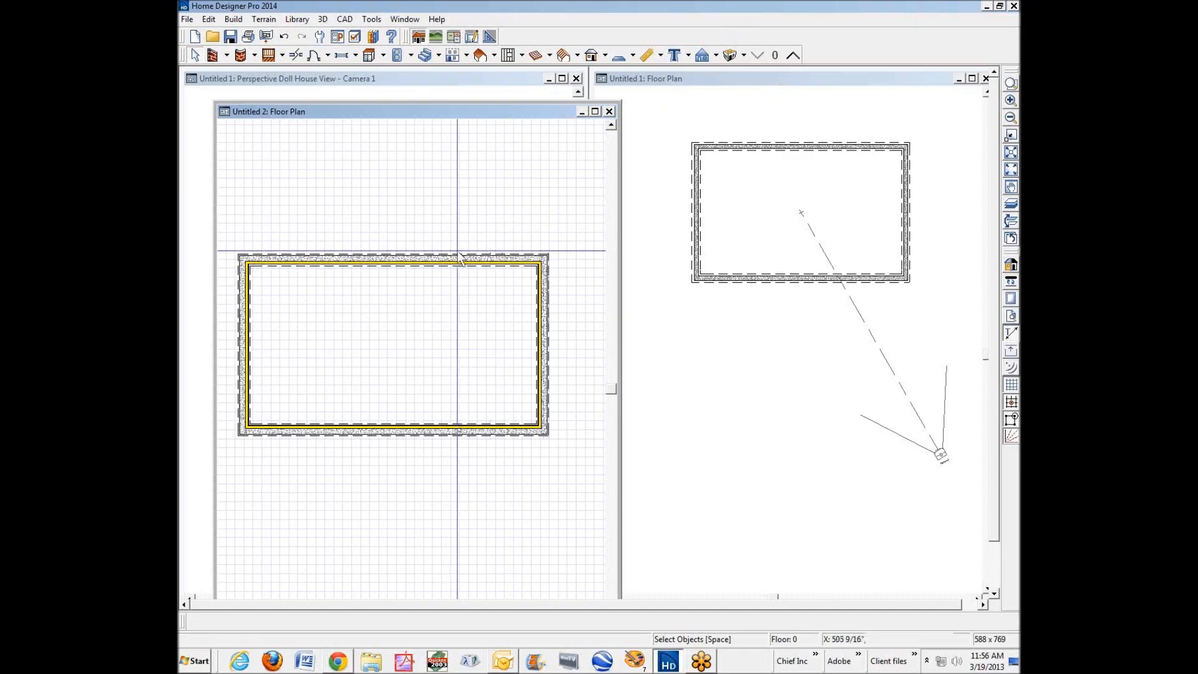
left_click(716, 56)
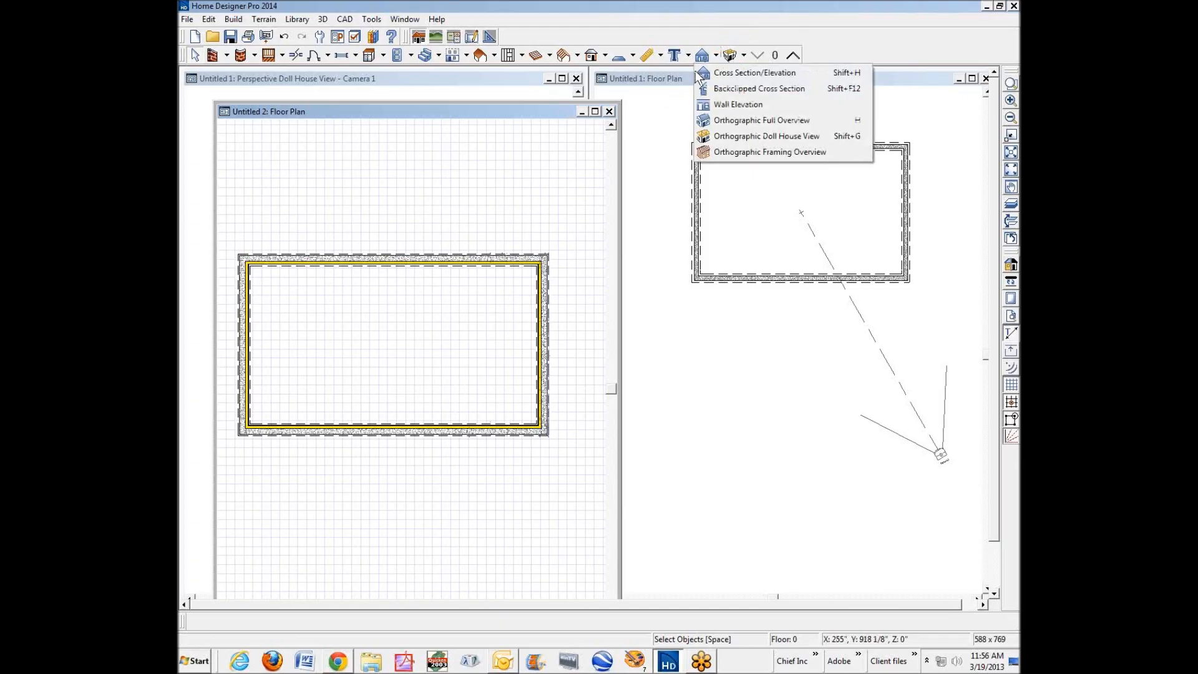
left_click(716, 35)
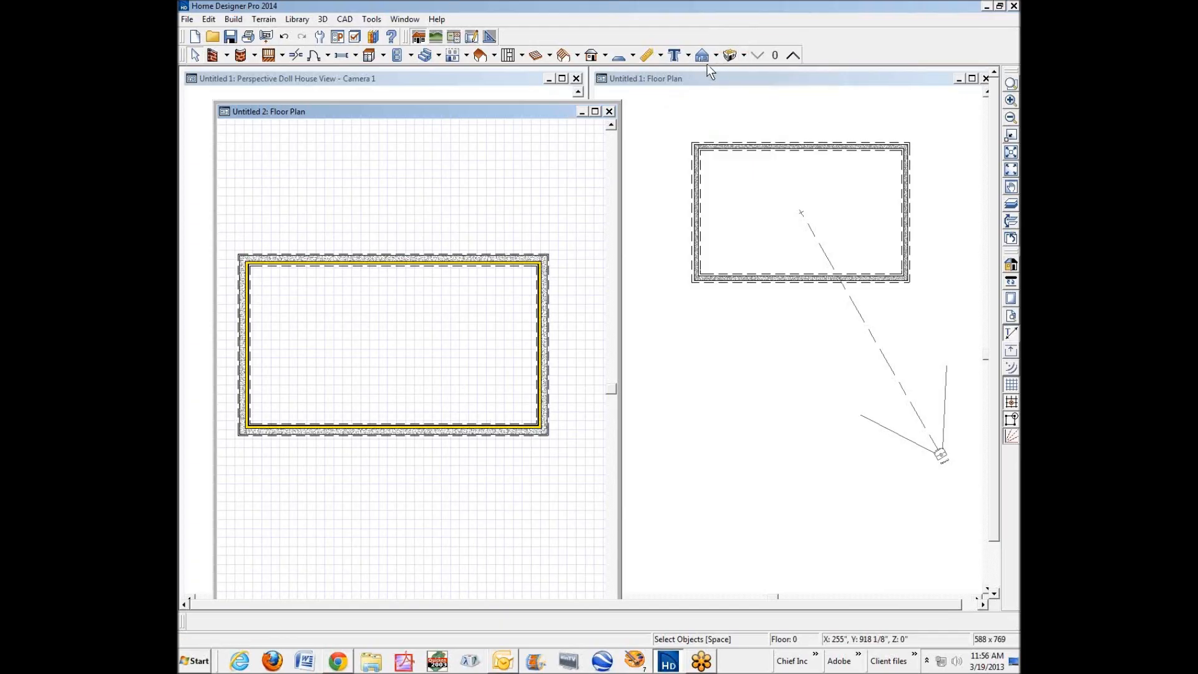
left_click(716, 55)
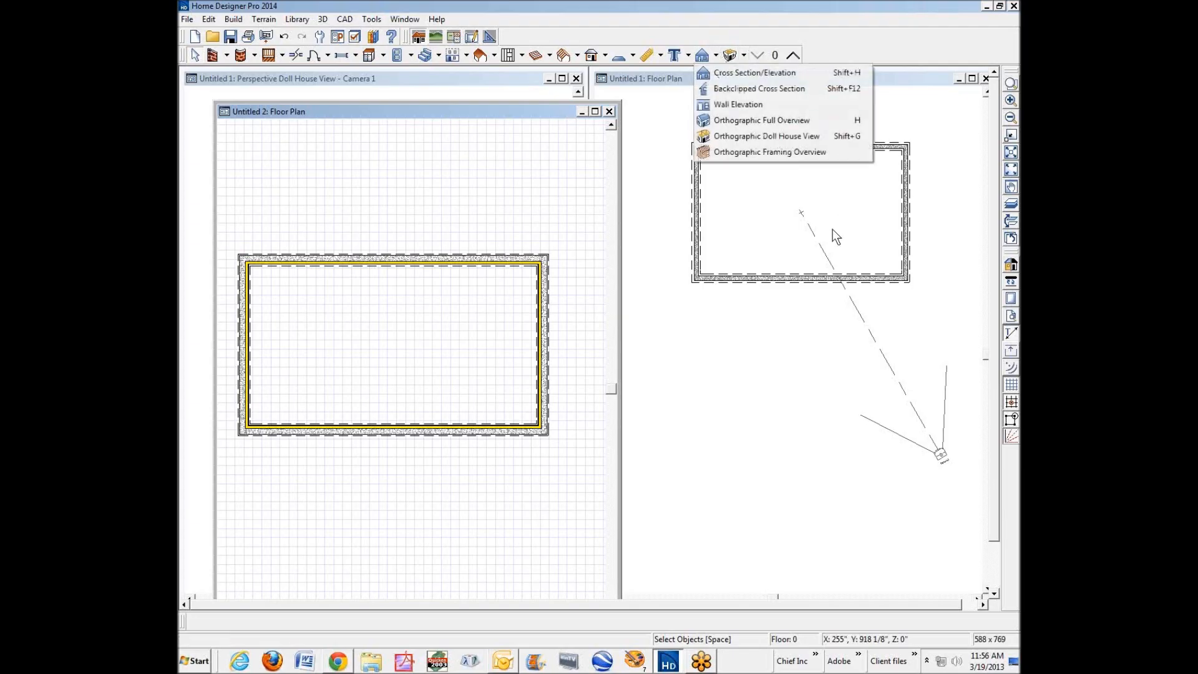
left_click(743, 55)
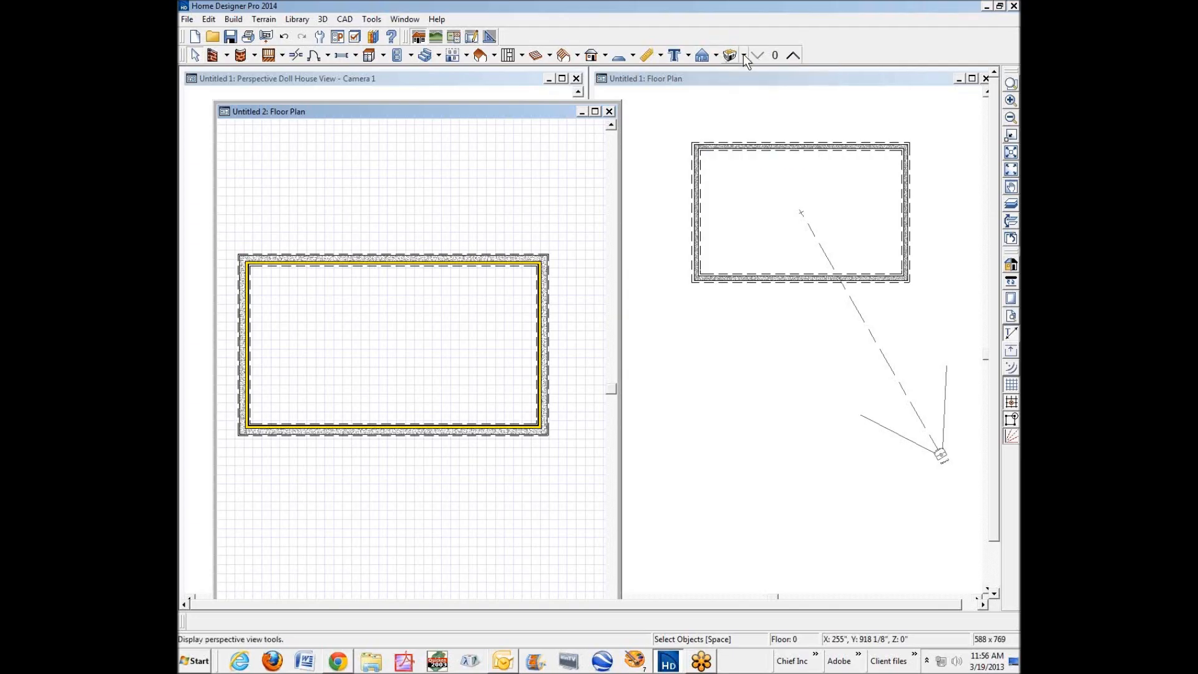
left_click(743, 55)
left_click(761, 72)
left_click_drag(513, 282, 420, 331)
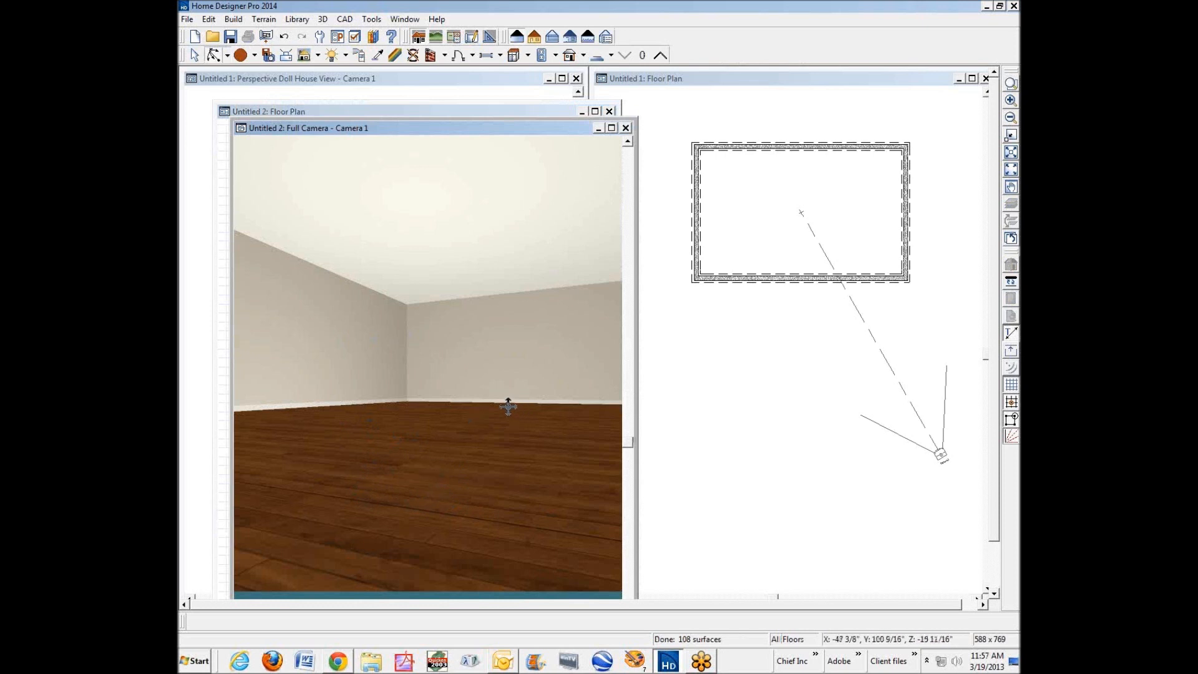
Close the camera view and the Untitled 2 plan without saving the changes.
left_click(625, 128)
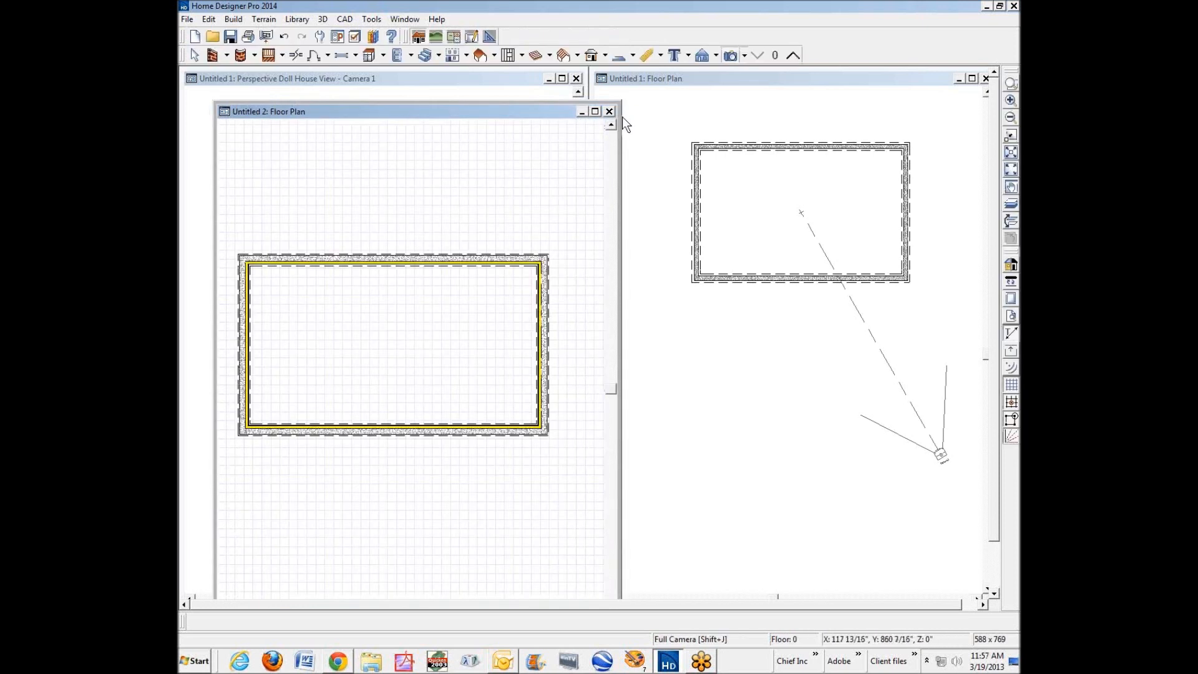
left_click(610, 111)
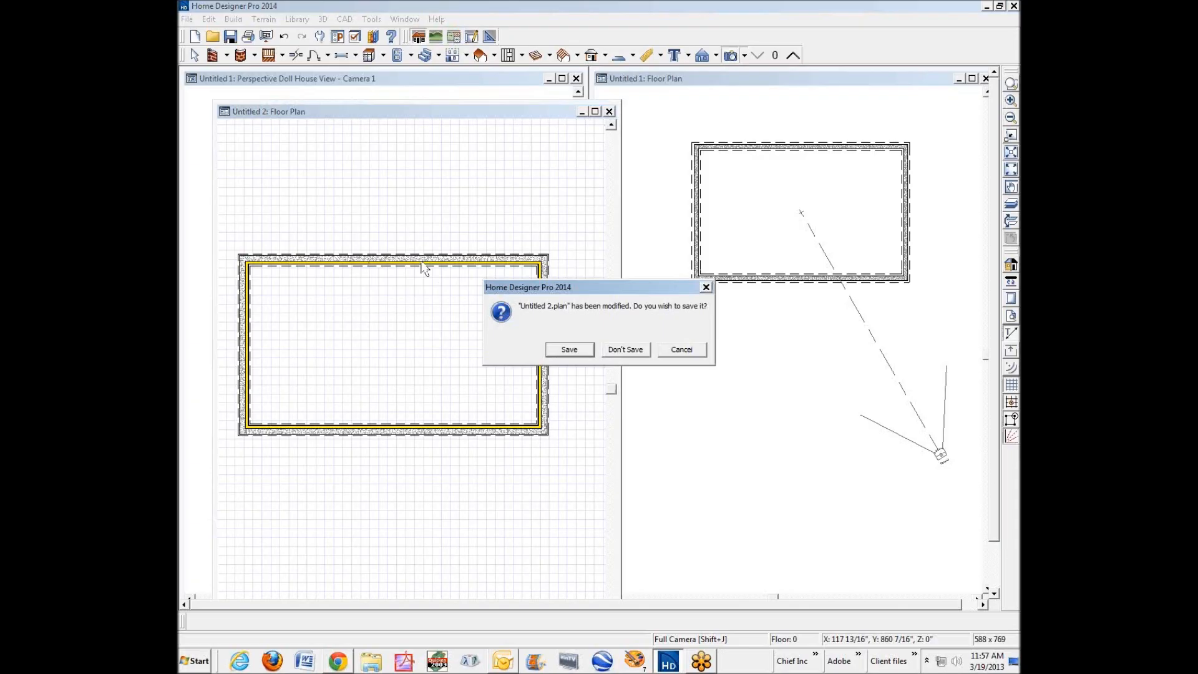
left_click(624, 350)
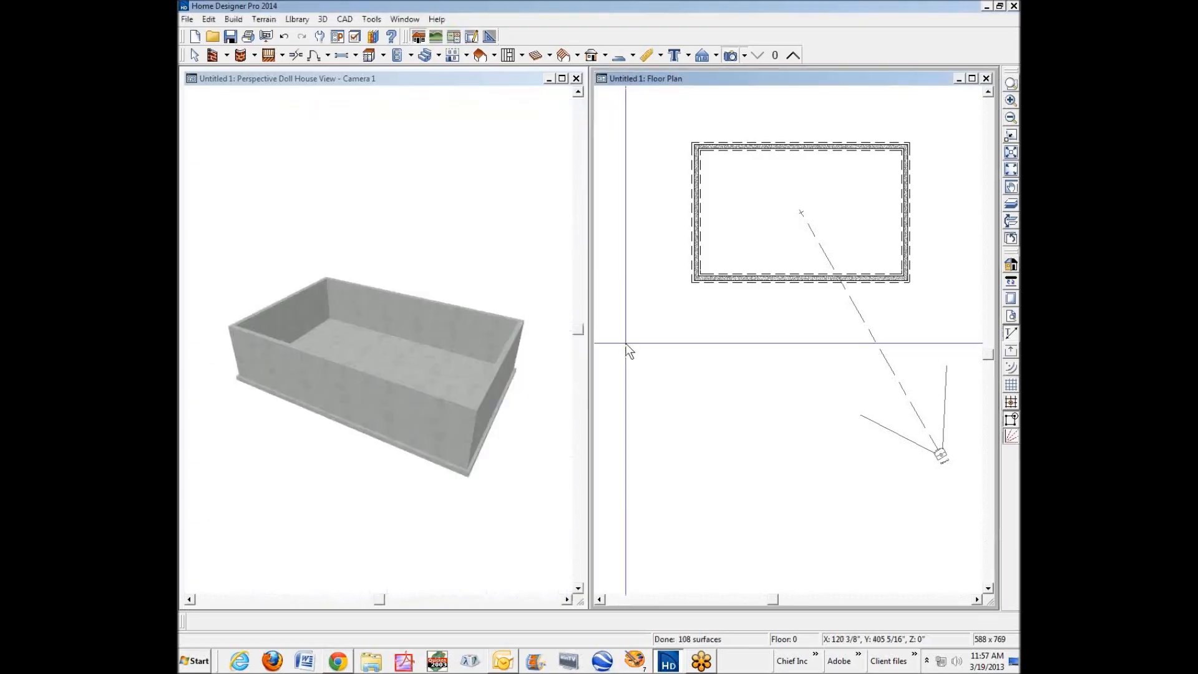
Draw a horizontal straight interior wall about 8'-2 5/8" long inside the foundation, near the lower-right corner of the Untitled 1 plan.
left_click(1010, 83)
left_click_drag(850, 232, 935, 297)
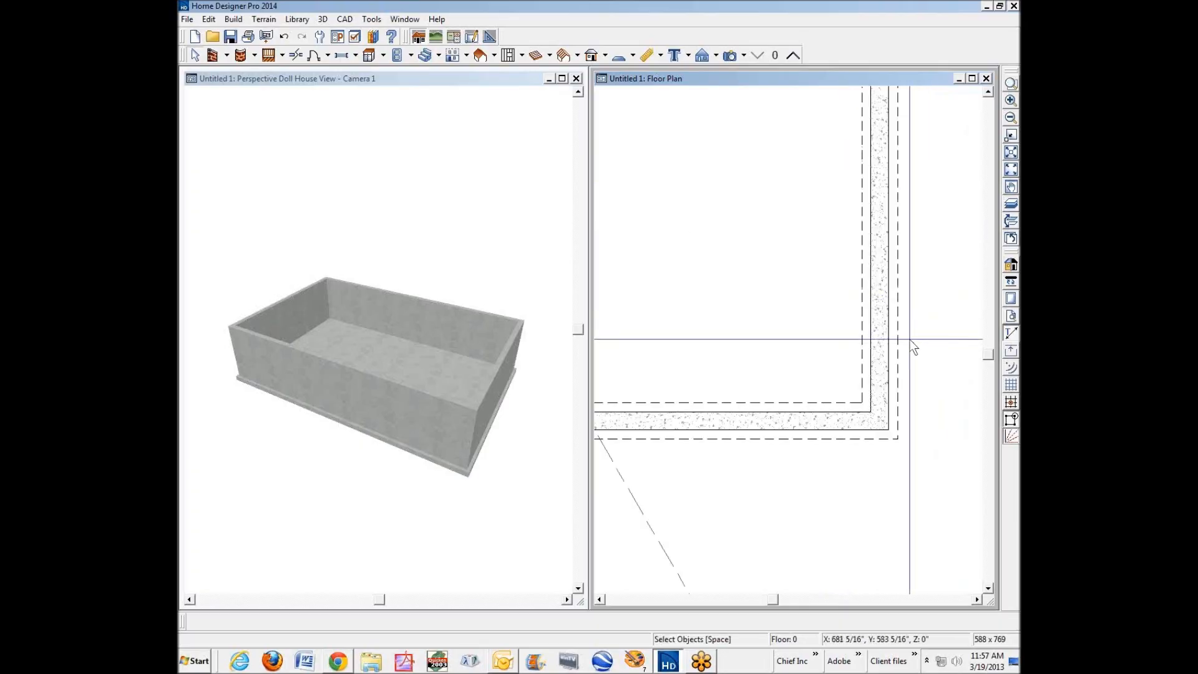
left_click(231, 56)
left_click(252, 89)
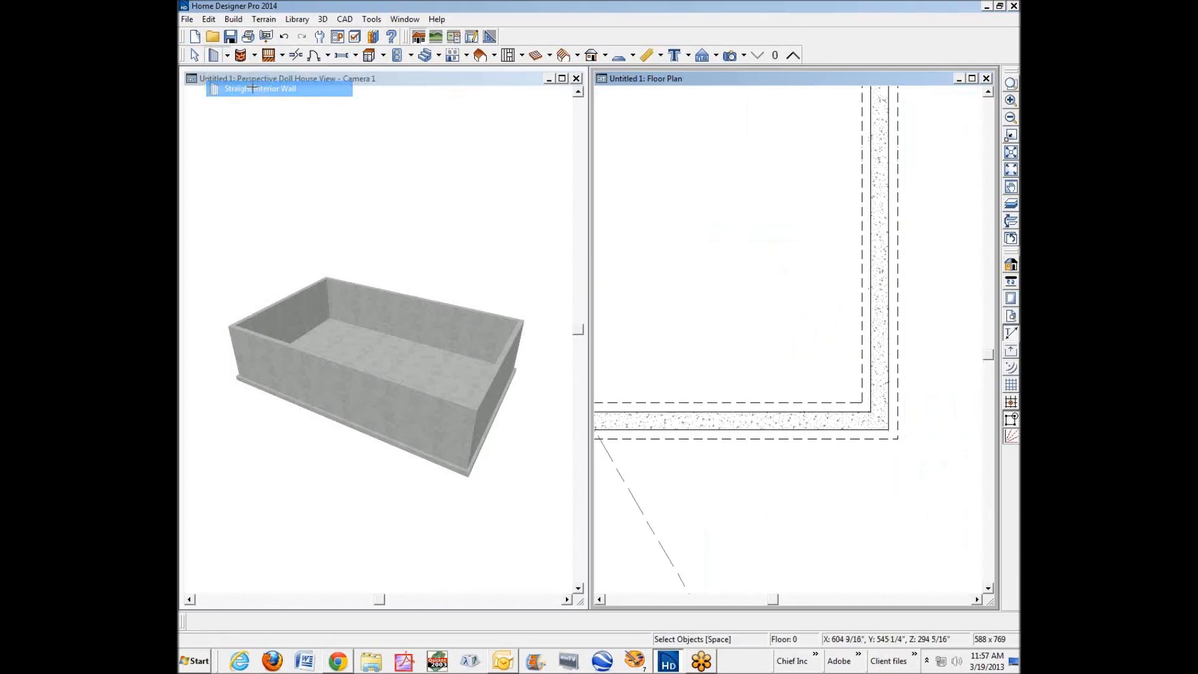
left_click_drag(820, 304, 599, 304)
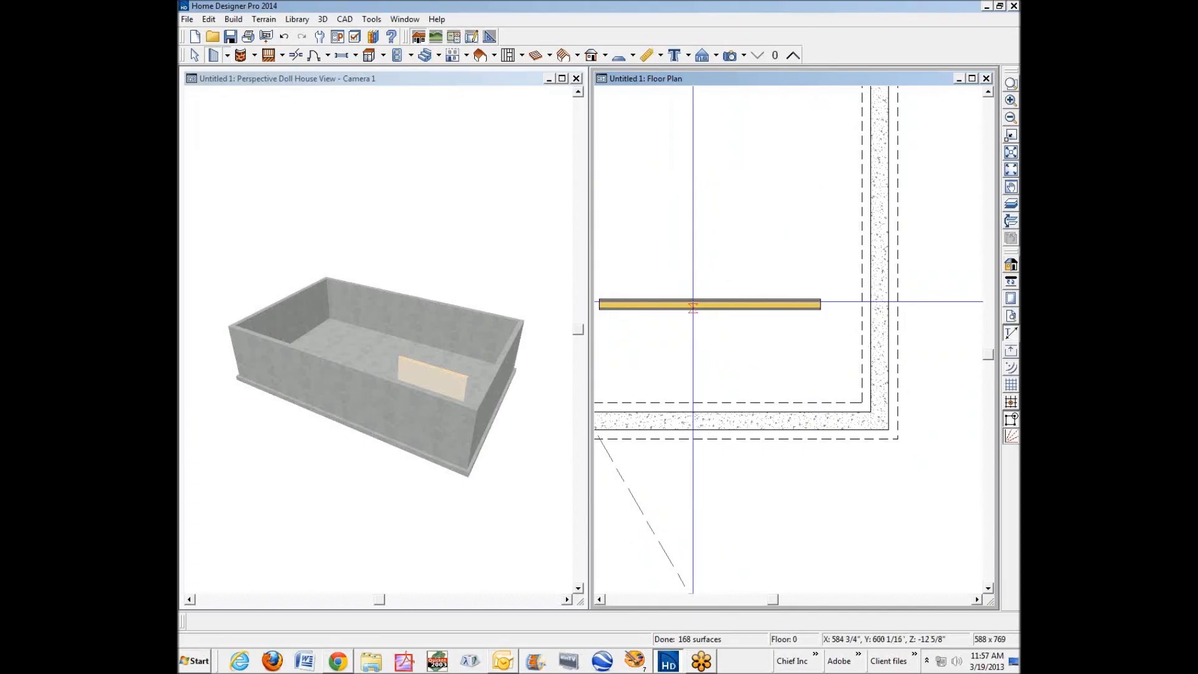
Move the new interior wall down against the inner face of the lower foundation wall.
scroll(692, 302, "up", 2)
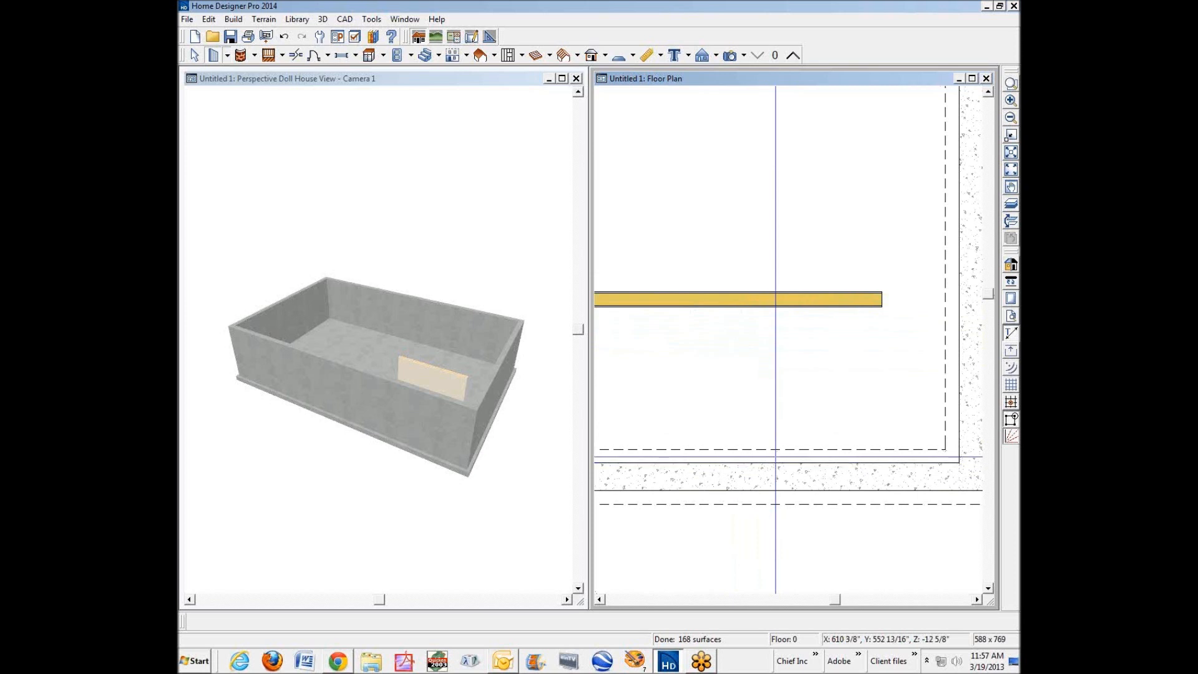
right_click(757, 294)
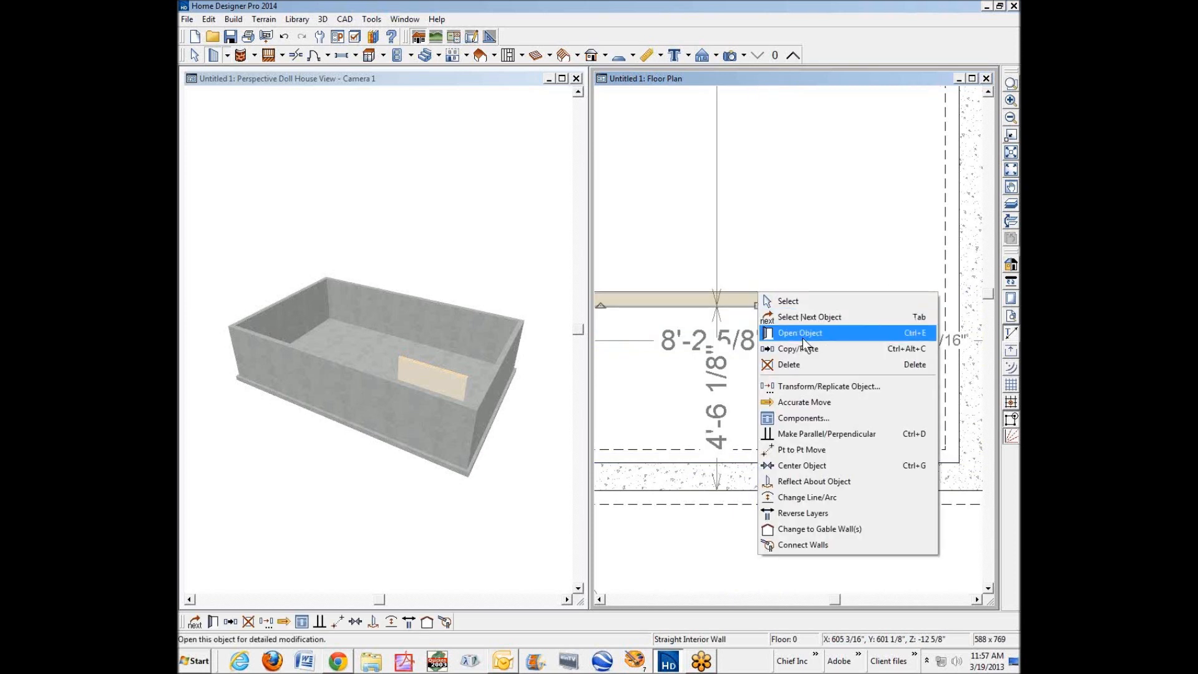
left_click(809, 302)
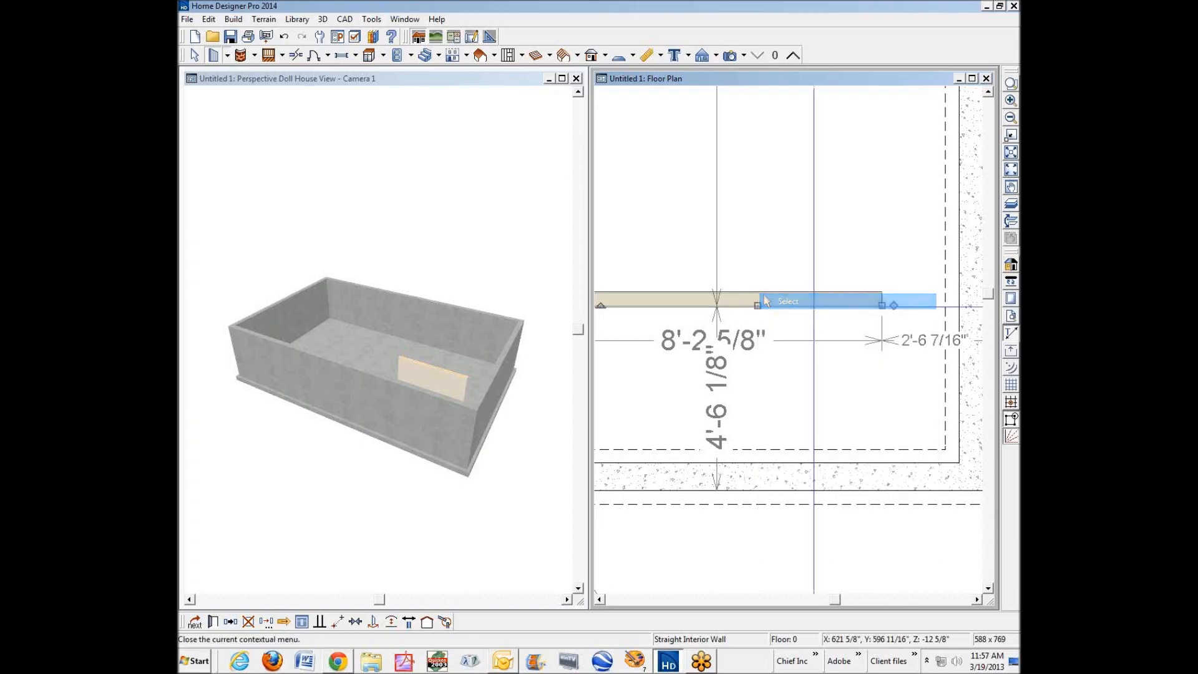
left_click_drag(757, 305, 754, 462)
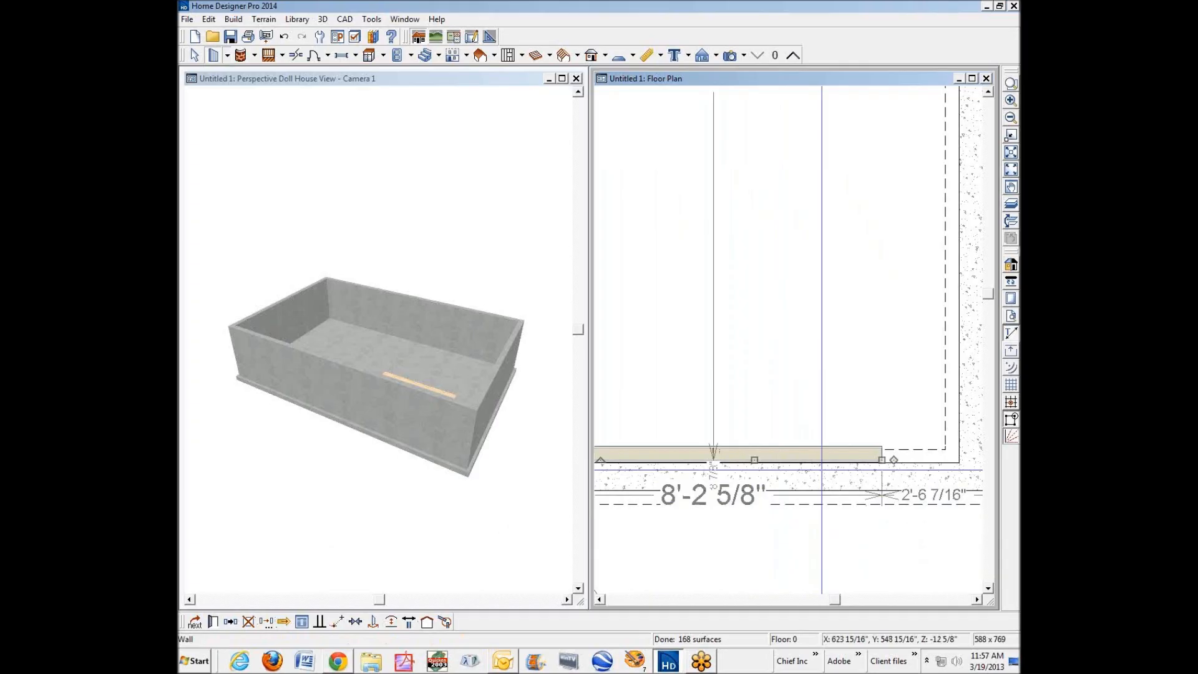
Change the wall type of the short interior wall along the lower foundation wall to Stucco-4.
left_click(214, 621)
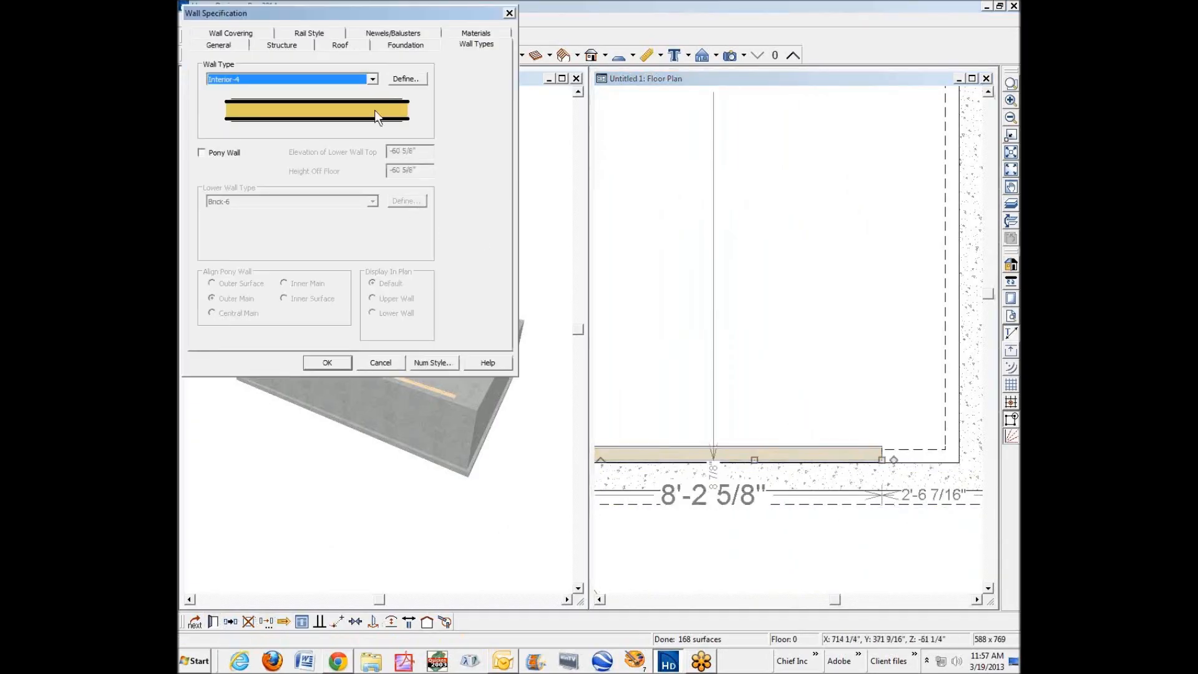
left_click(375, 80)
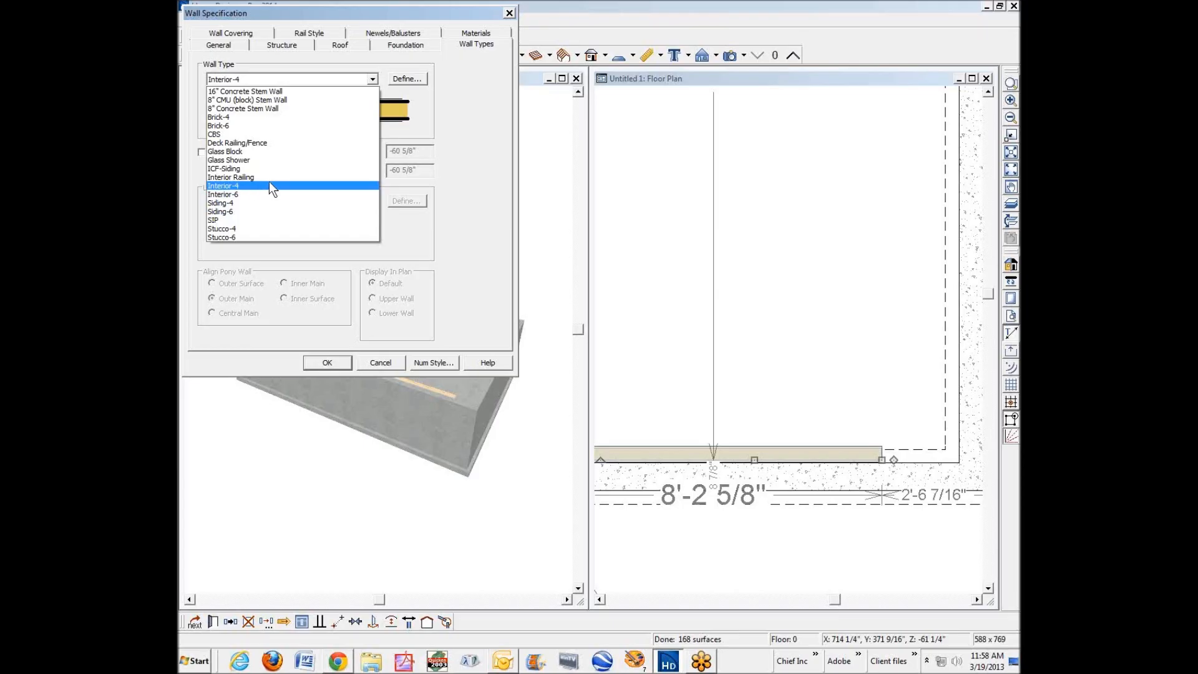
left_click(241, 229)
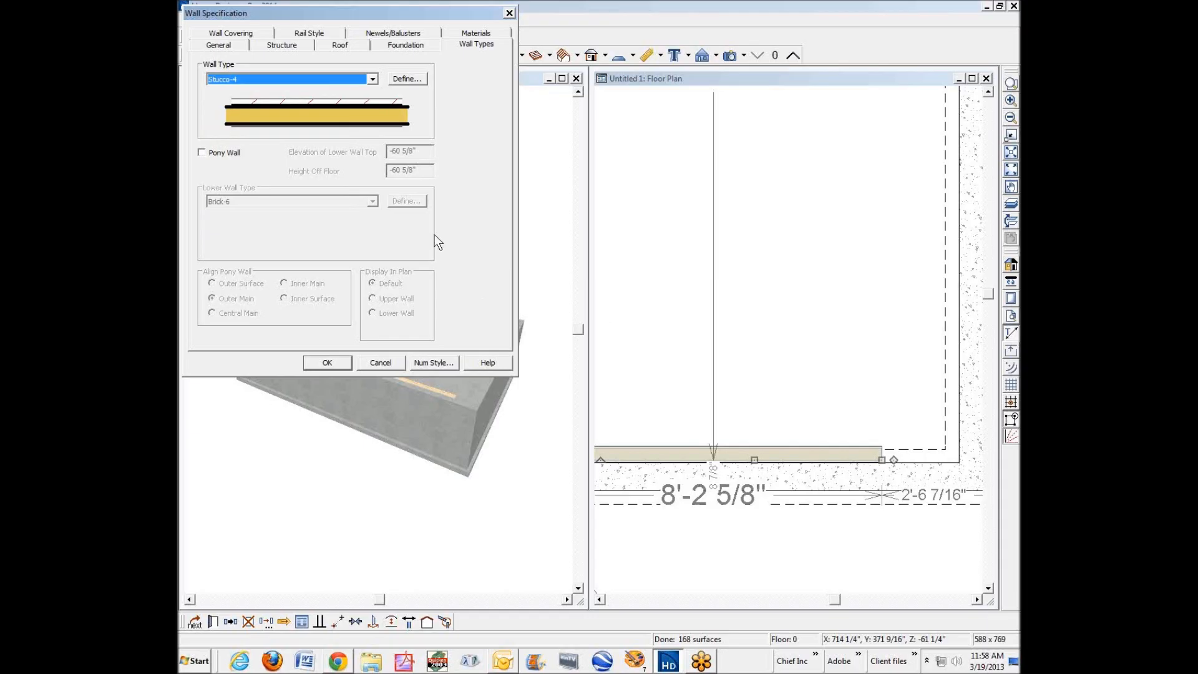
Delete the stucco, housewrap and OSB layers from the Stucco-4 definition, keeping the 3 1/2" fir stud and 1/2" drywall layers, and apply it.
left_click(417, 82)
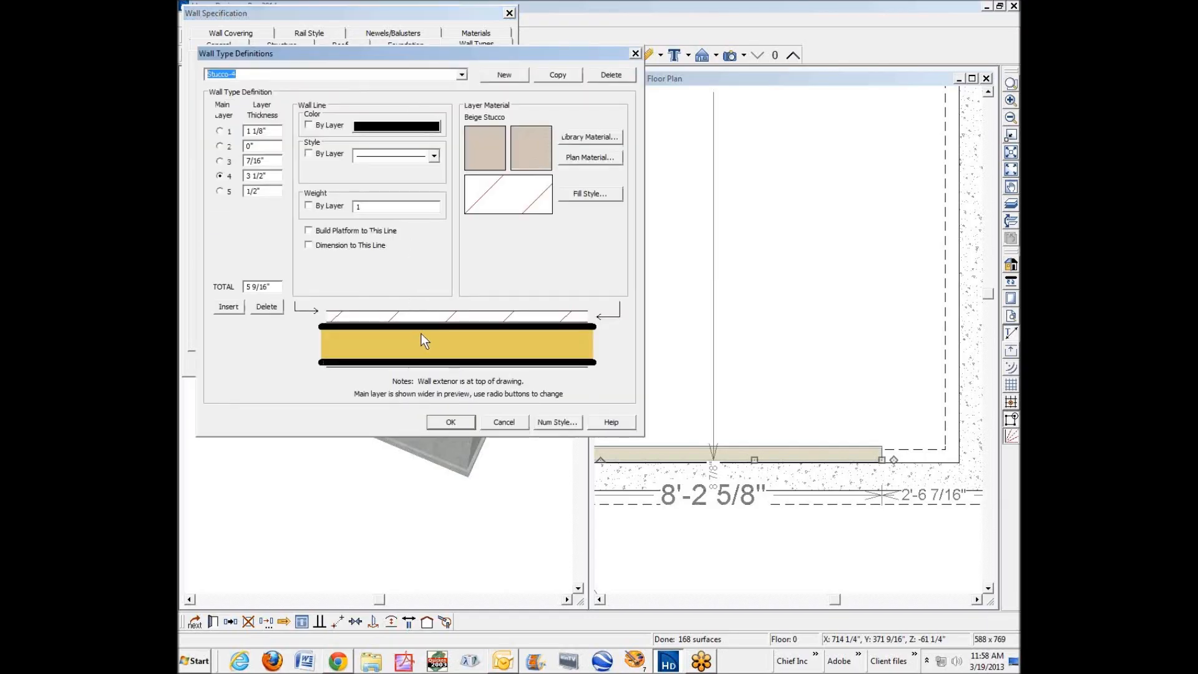
left_click(428, 320)
left_click(266, 308)
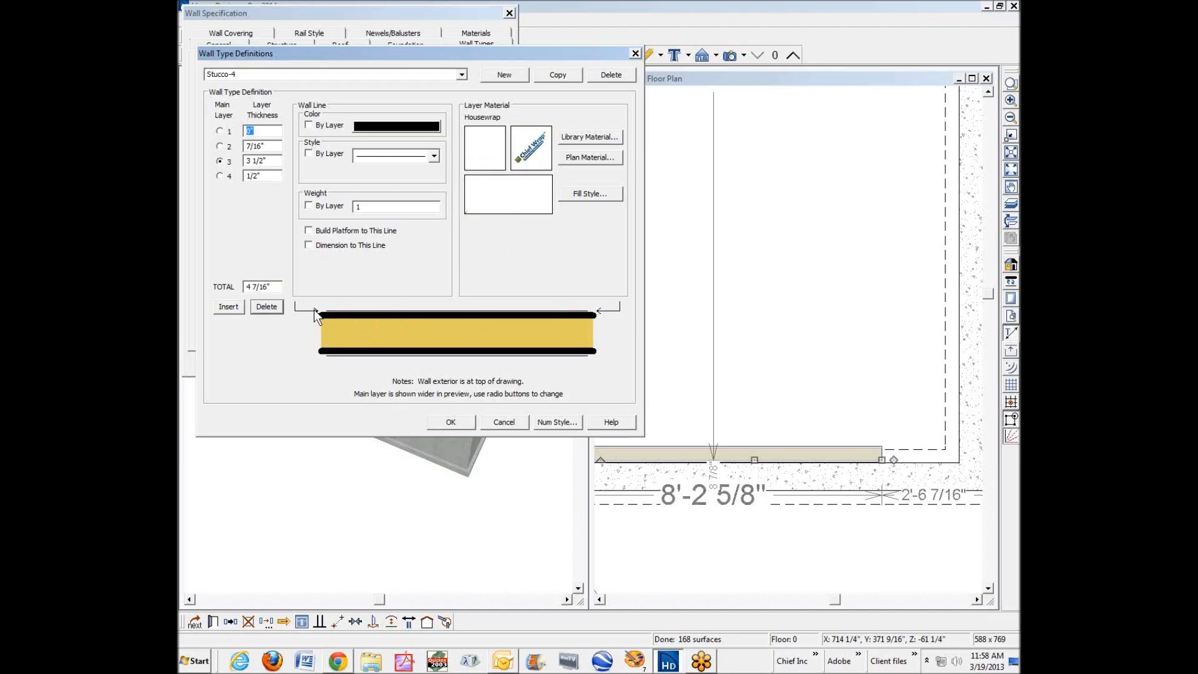
left_click(279, 306)
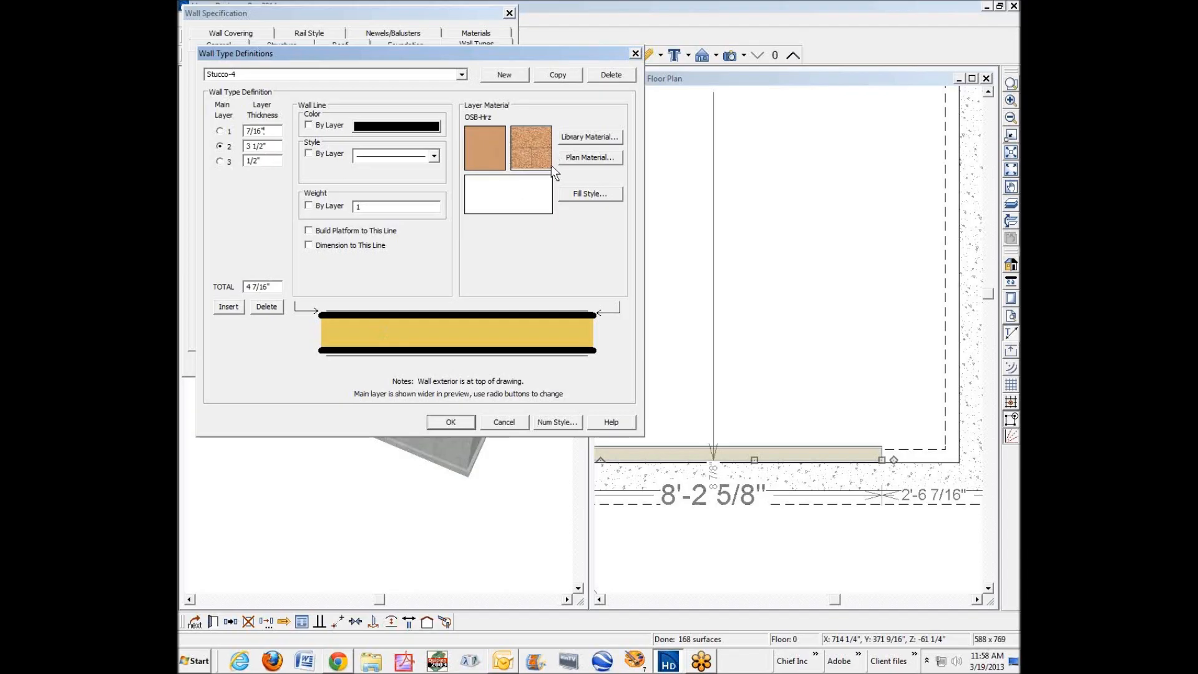
left_click(272, 306)
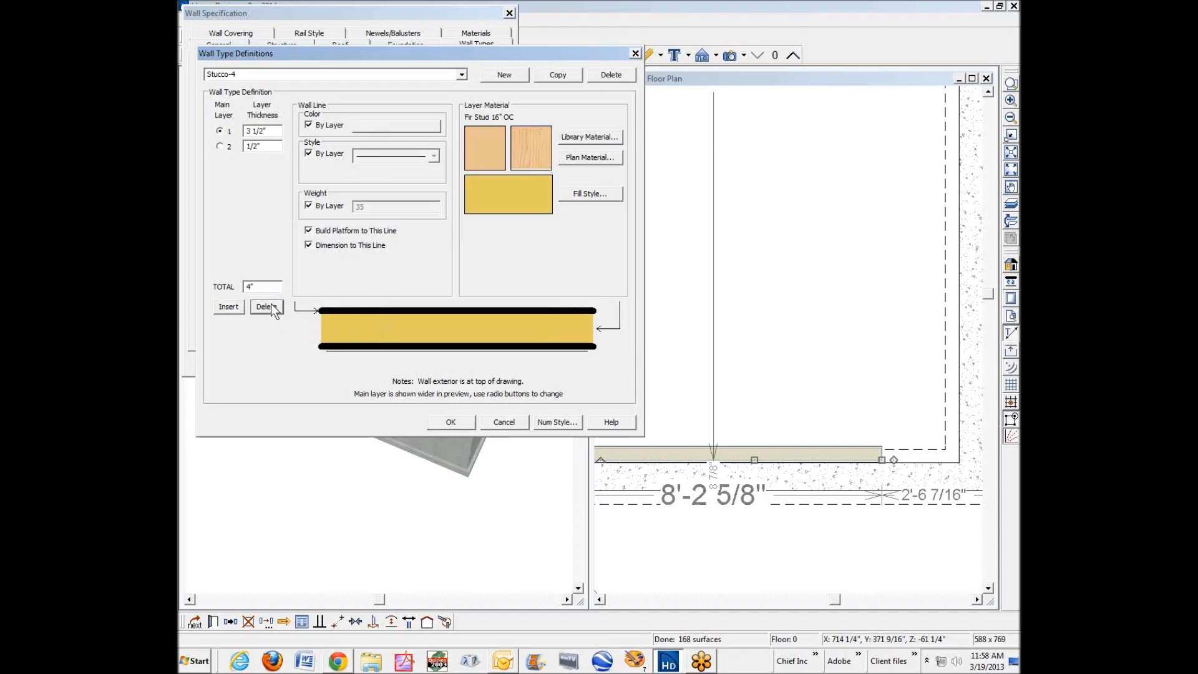
left_click(454, 320)
left_click(448, 351)
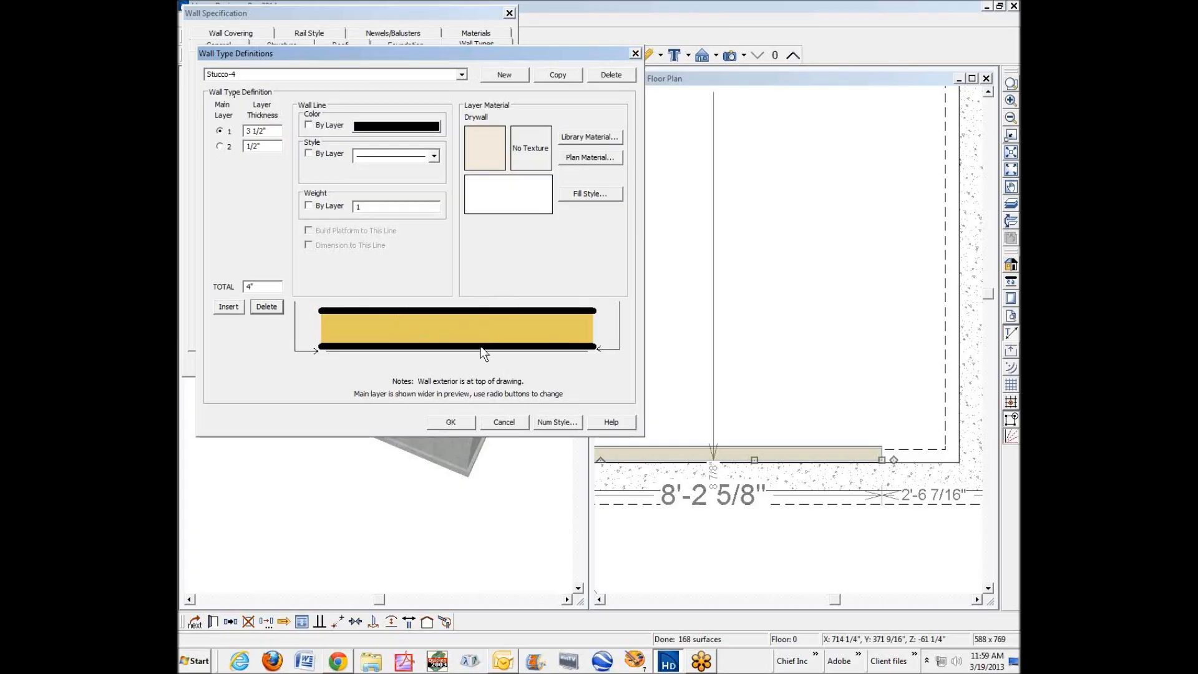
left_click(451, 423)
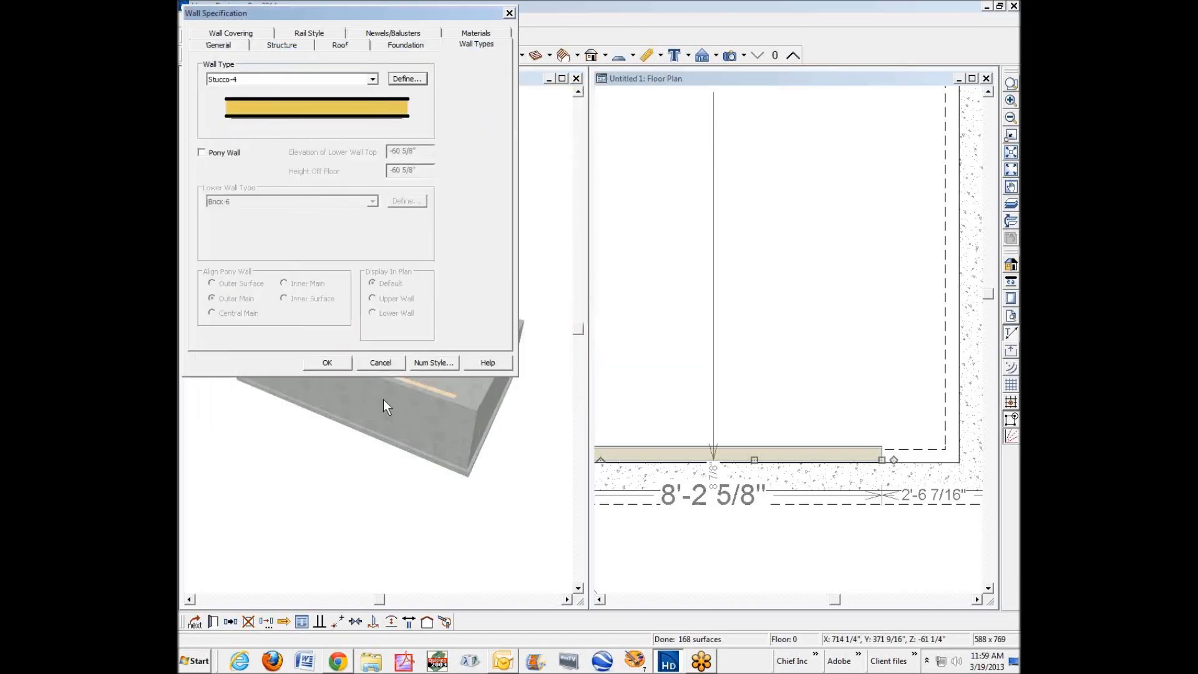
left_click(327, 363)
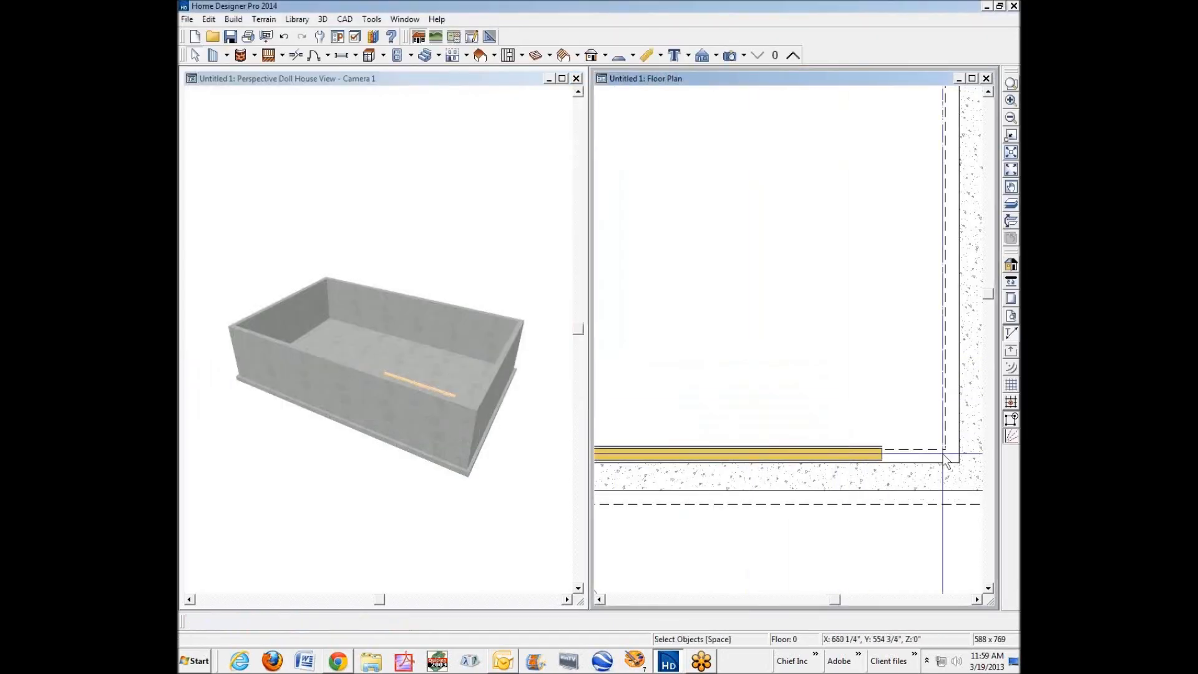
Move the redefined stud wall down so its outer face sits flush against the inner face of the lower foundation wall.
left_click(1010, 83)
left_click_drag(756, 406, 906, 519)
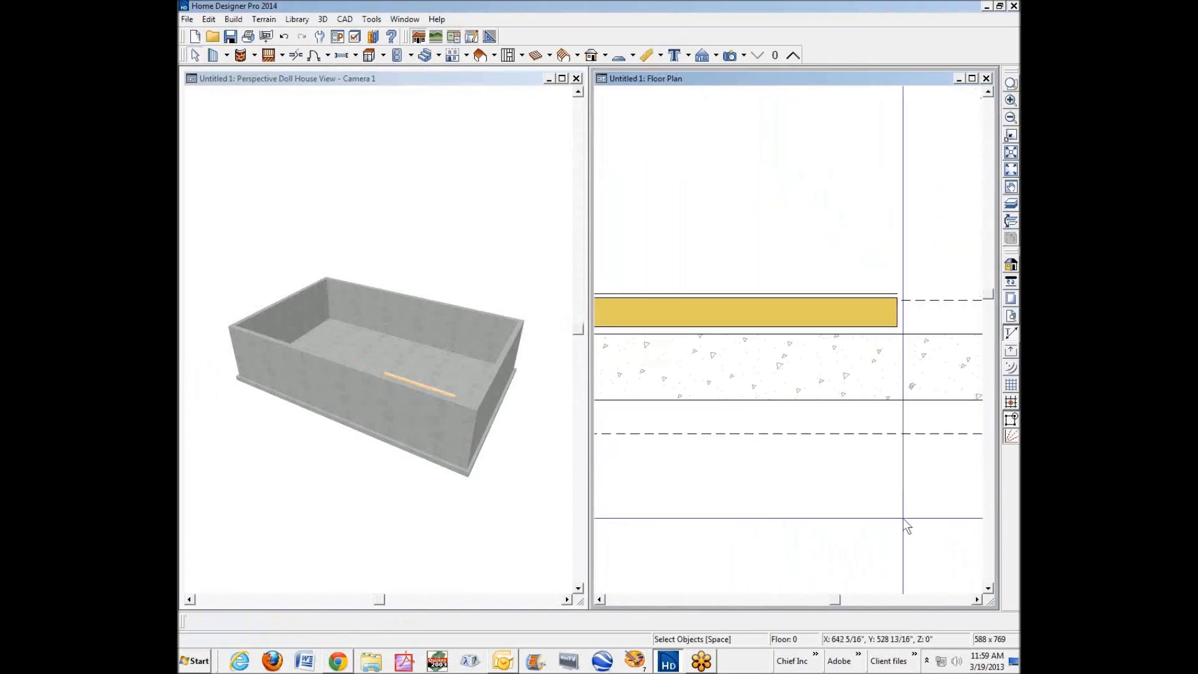
left_click(788, 318)
left_click(738, 304)
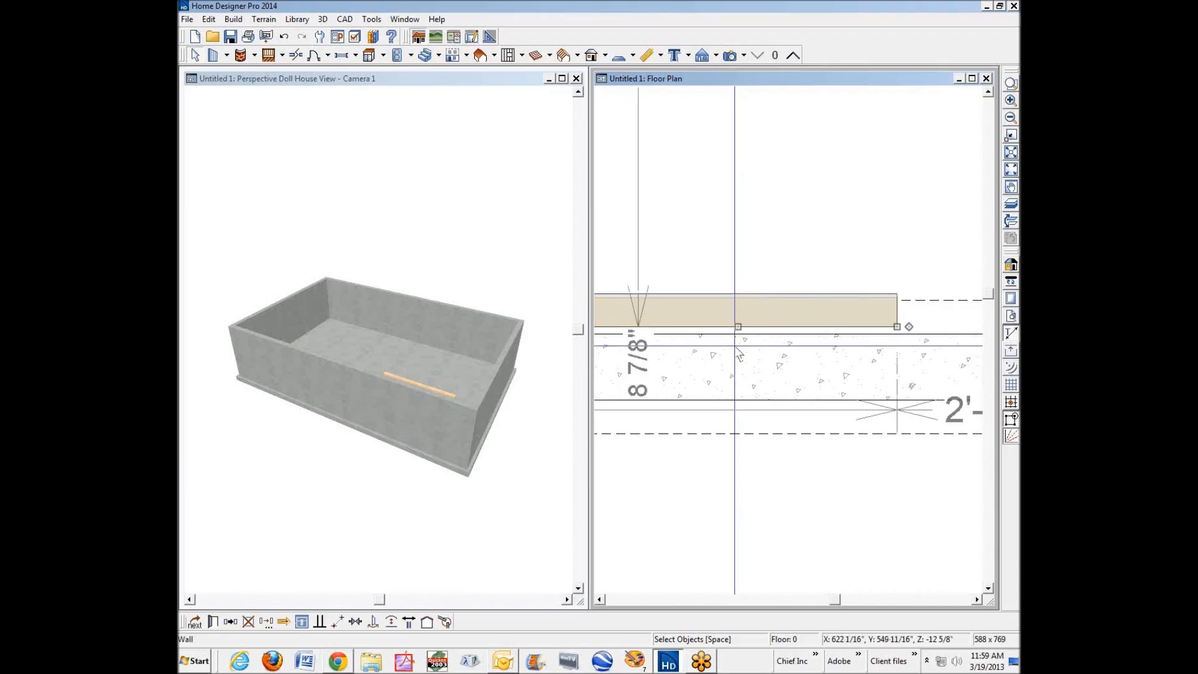
scroll(741, 338, "up", 2)
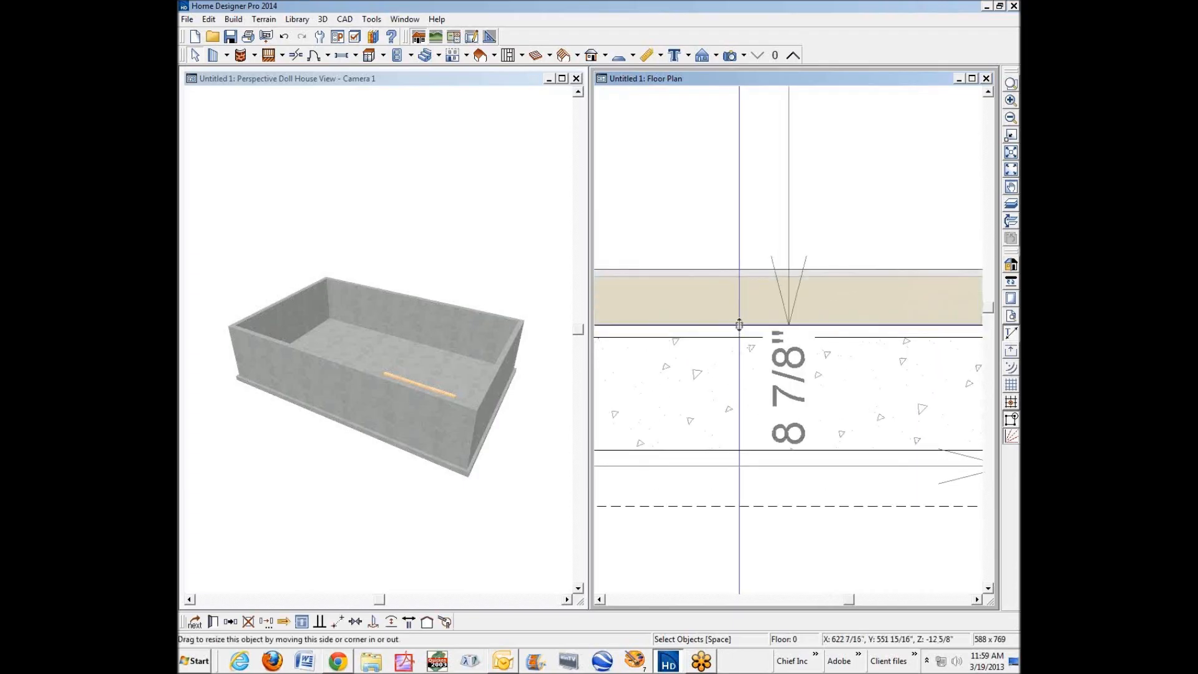
left_click_drag(739, 328, 739, 338)
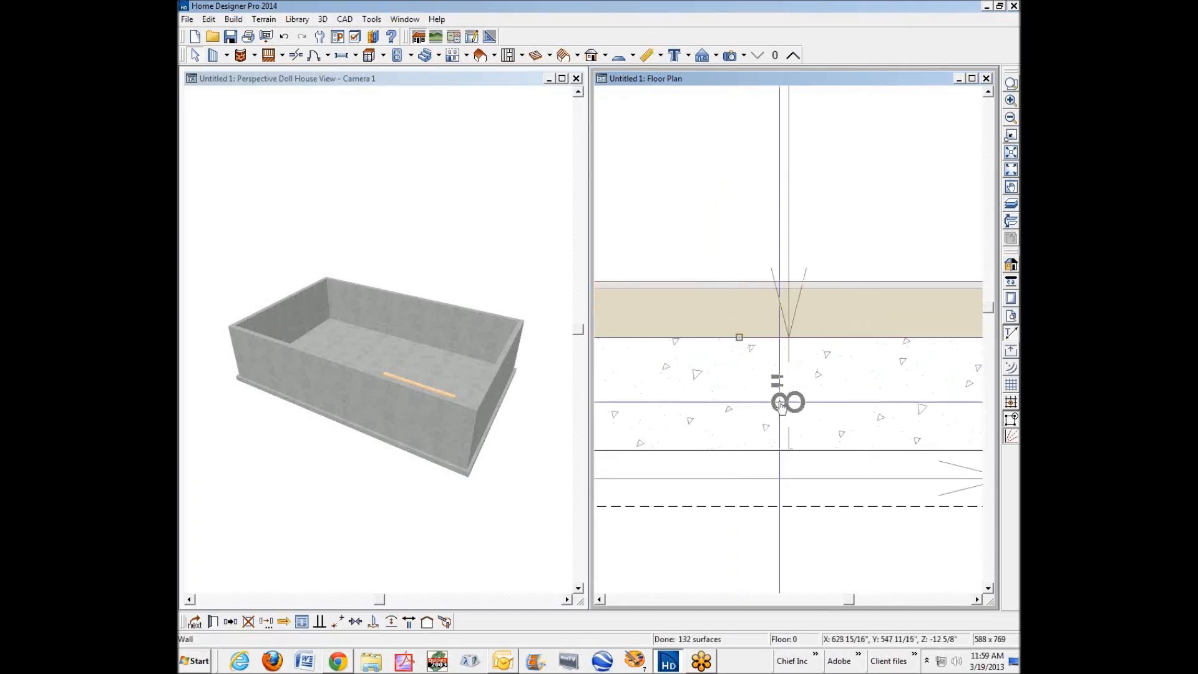
key("Escape")
scroll(823, 368, "down", 2)
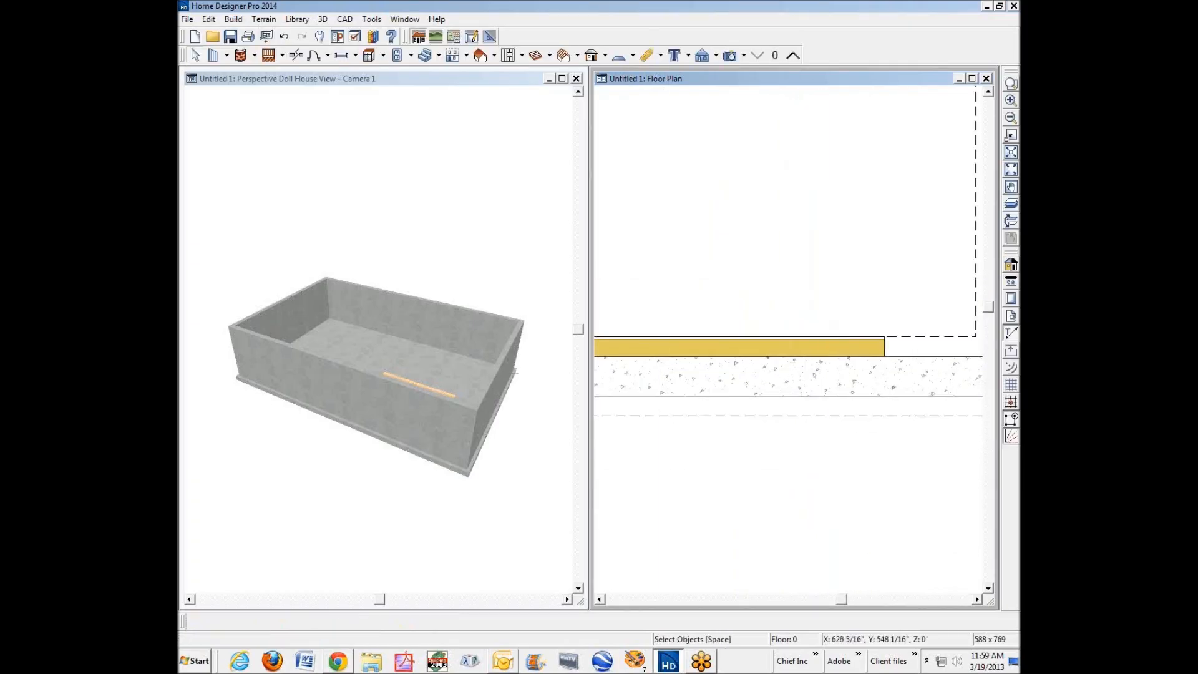
Draw a vertical furring wall about 4'-8 1/8" long upward from the right end of the lower furring wall.
scroll(679, 385, "down", 2)
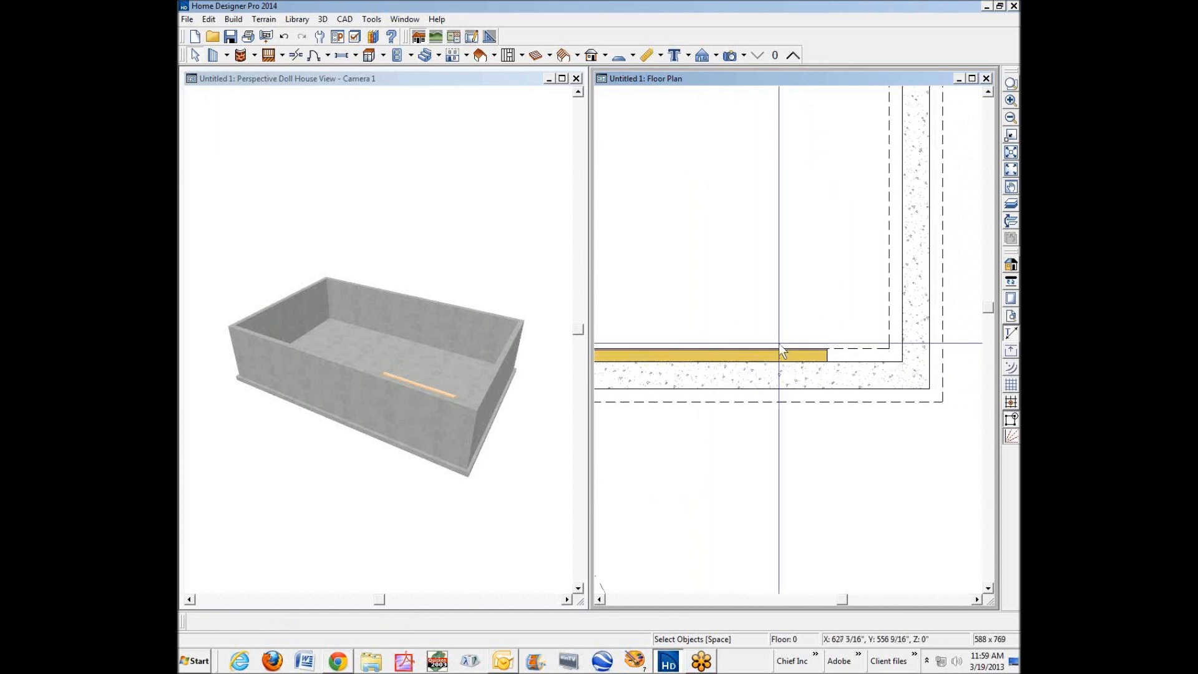
left_click(821, 355)
mouse_move(839, 361)
left_mouse_down()
mouse_move(825, 175)
mouse_move(828, 215)
left_mouse_up()
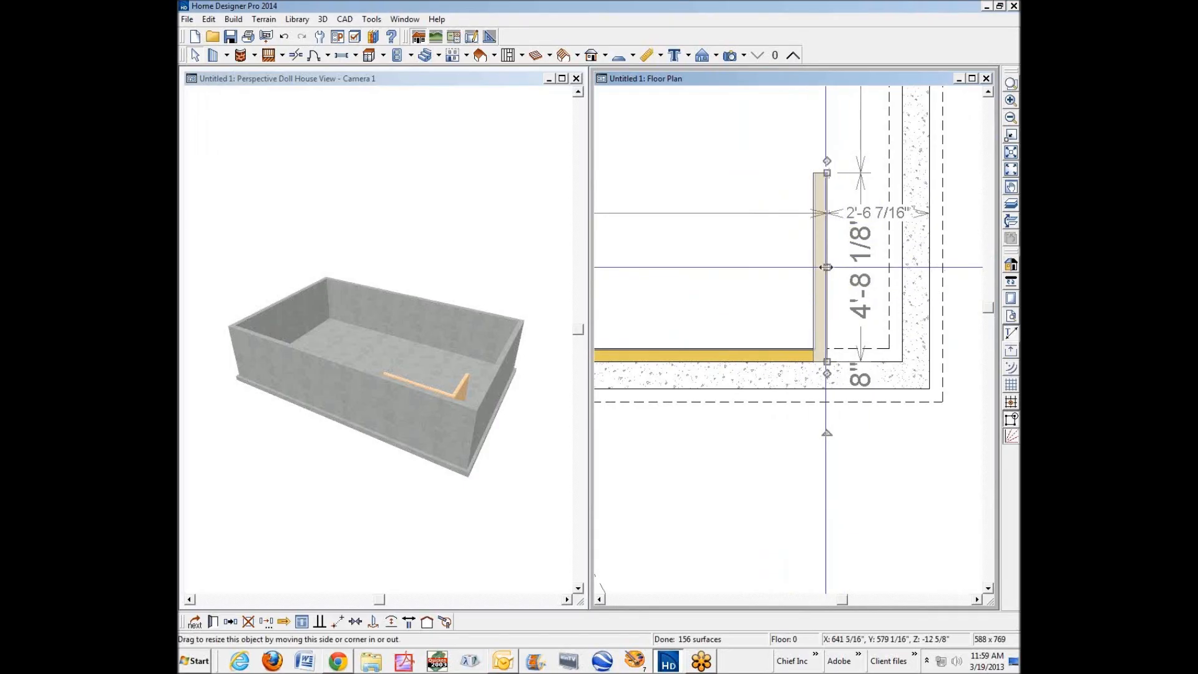
left_click(845, 305)
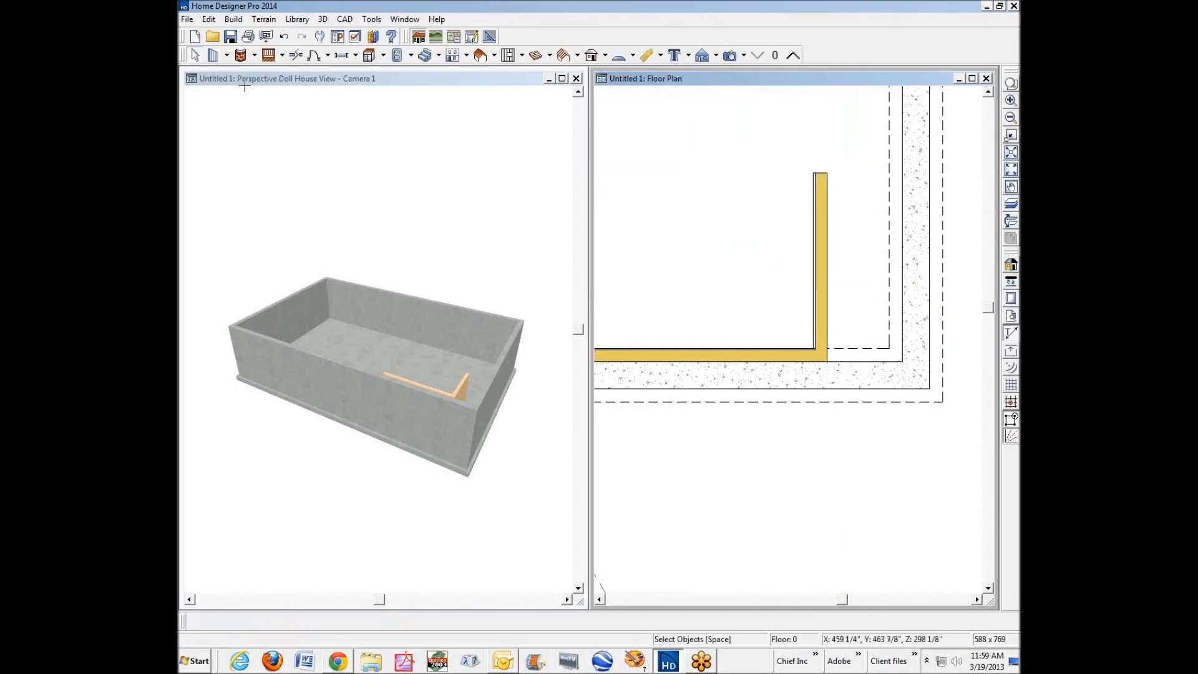
Check the Architectural wall preferences, including Show Same Wall Type Handles, and close them without changes.
left_click(209, 18)
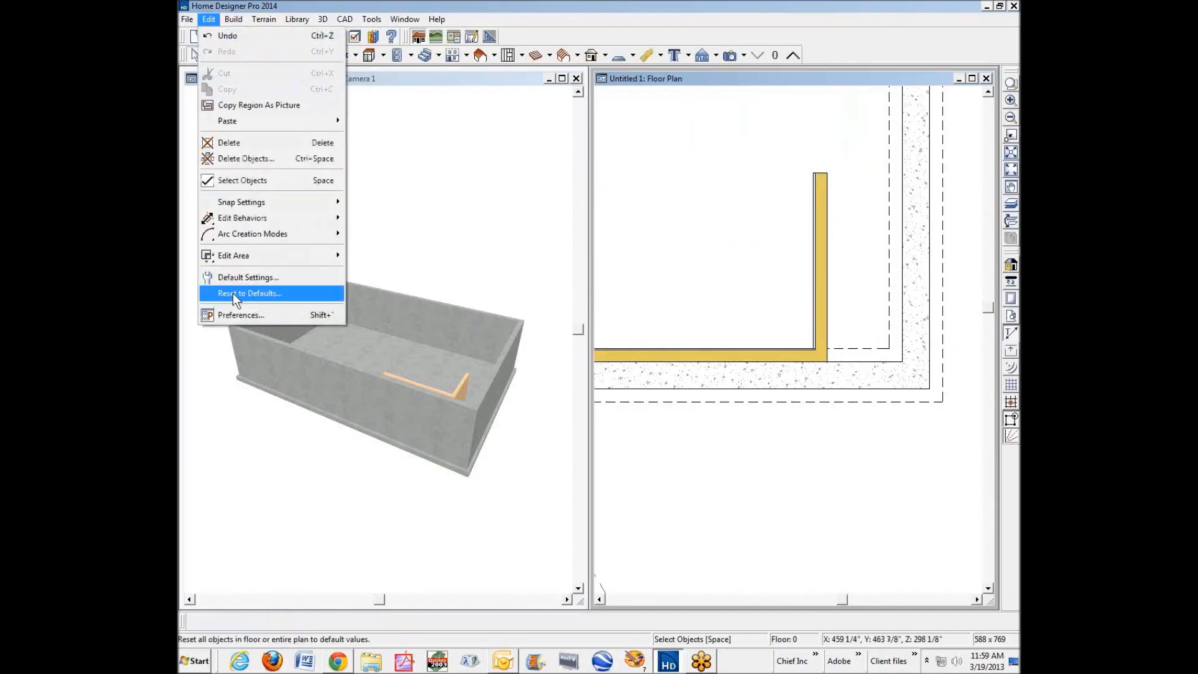
left_click(235, 316)
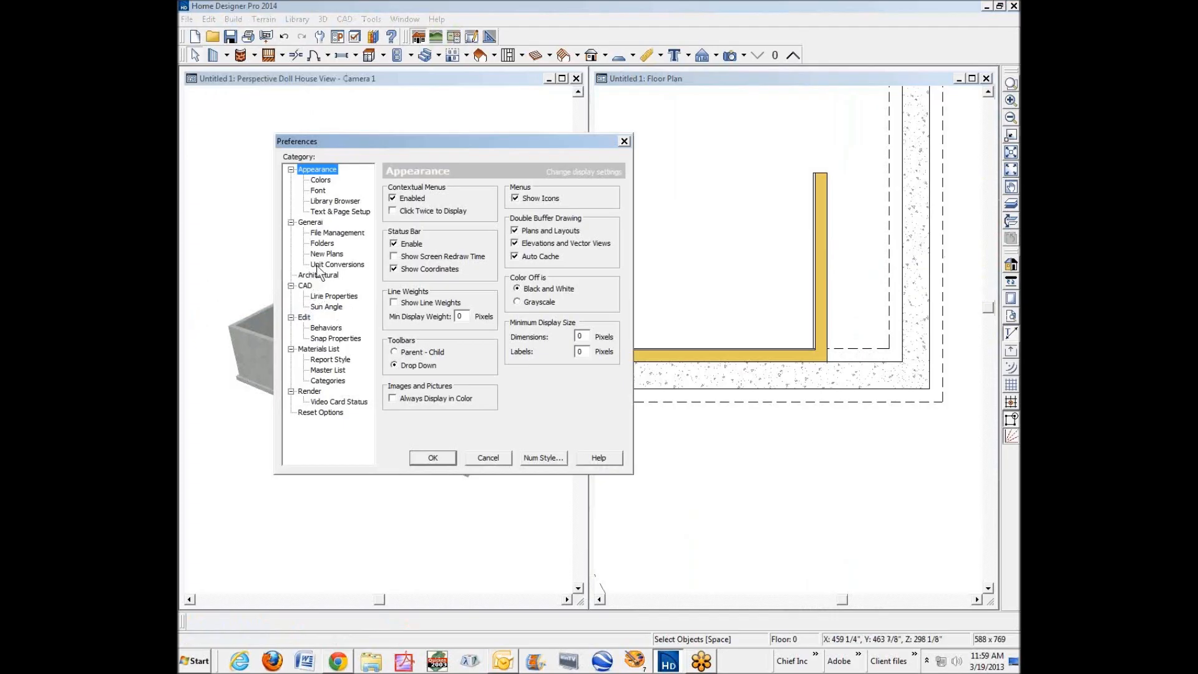
left_click(319, 277)
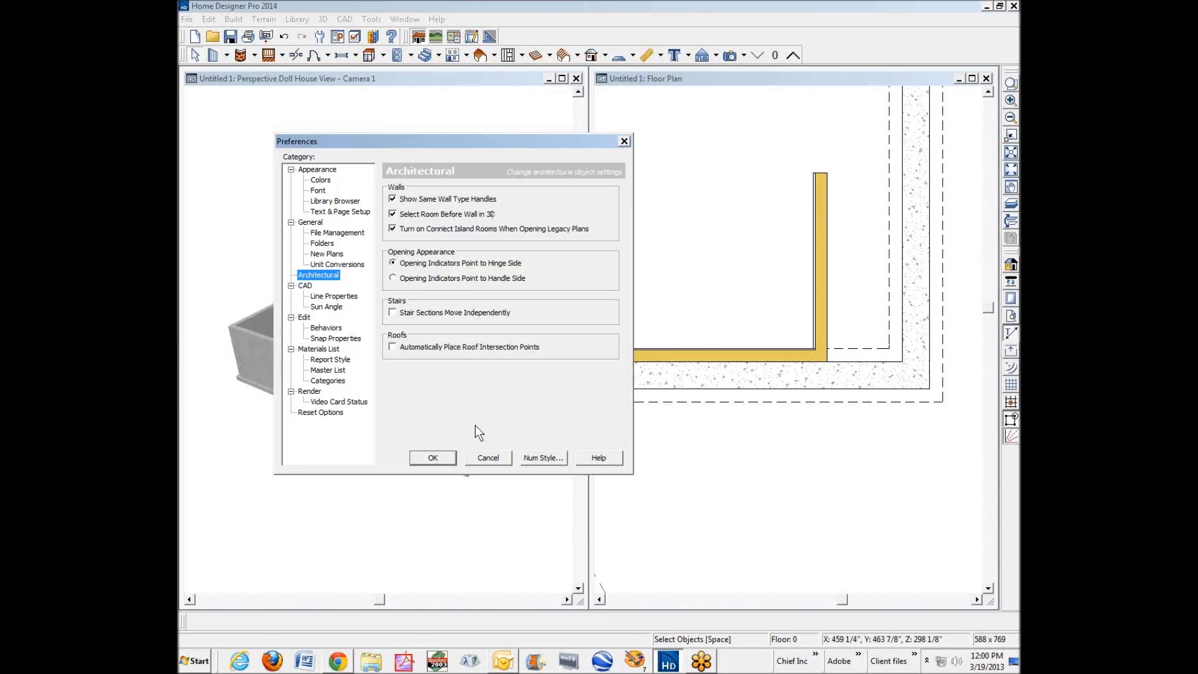
left_click(475, 461)
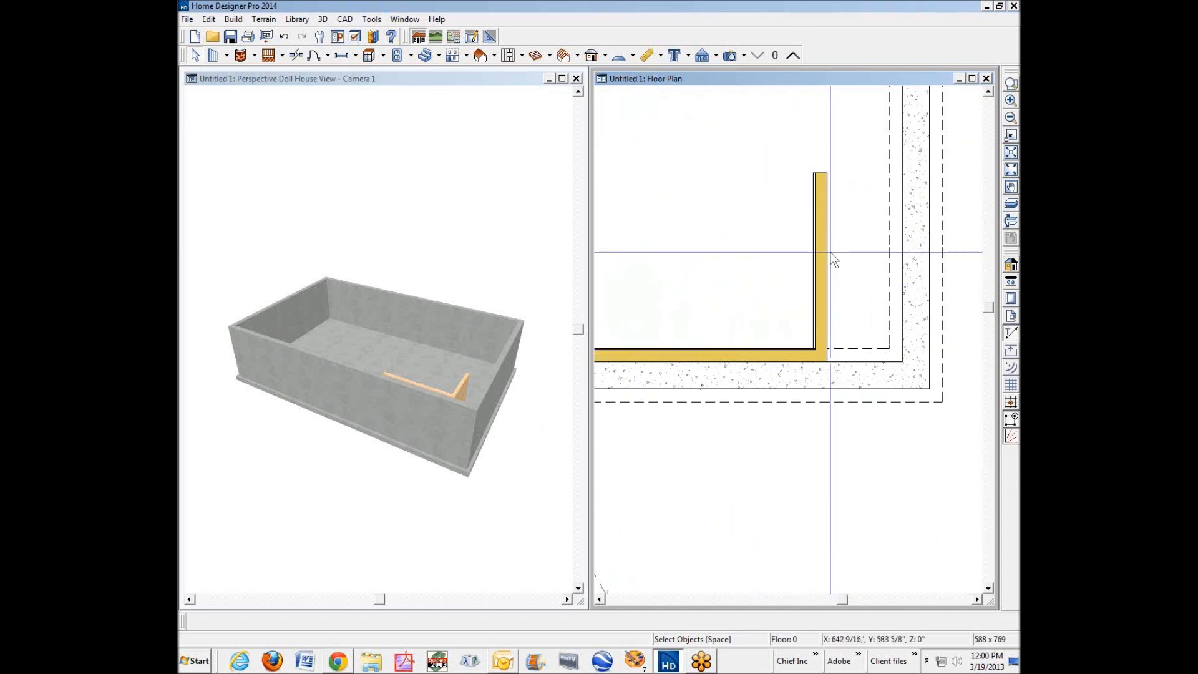
Move the vertical furring wall over against the inner face of the right foundation wall, keeping it joined to the lower furring wall.
scroll(829, 252, "up", 3)
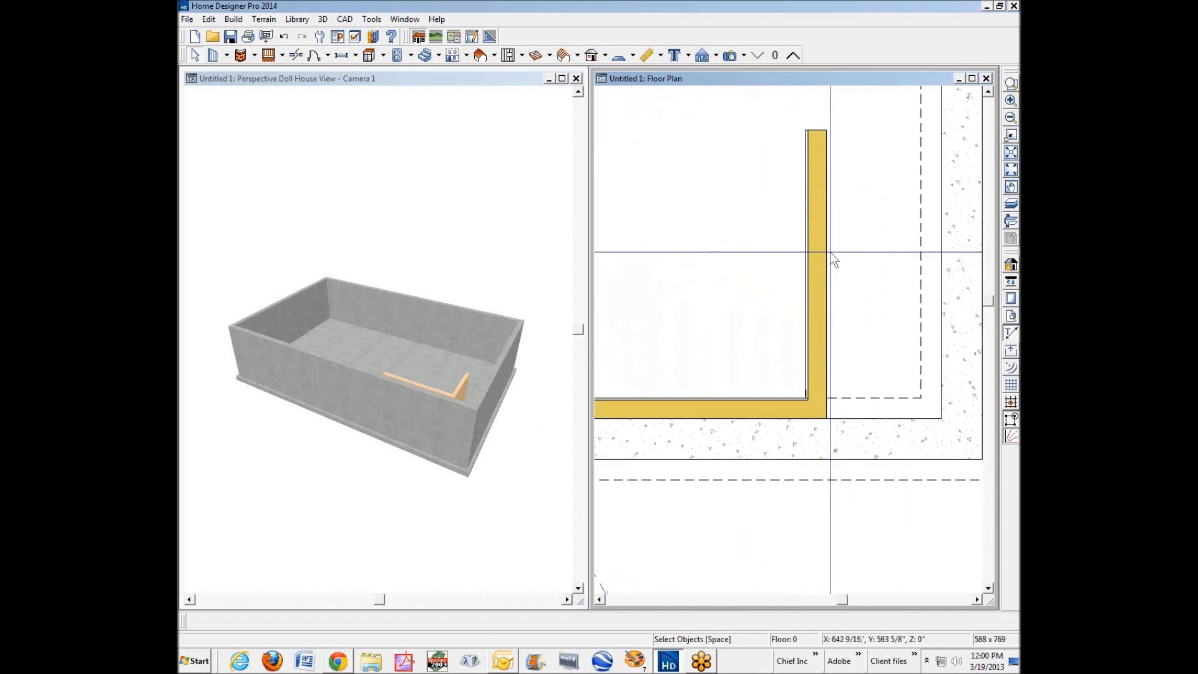
left_click(979, 598)
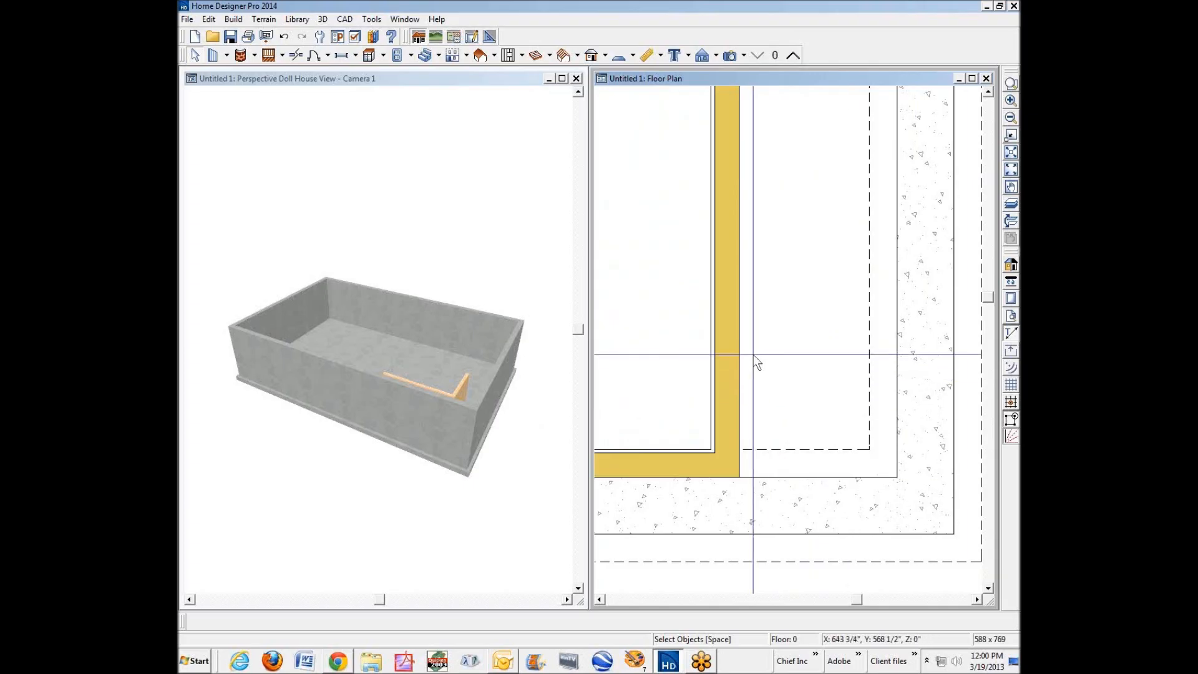
left_click(733, 335)
left_click(741, 338)
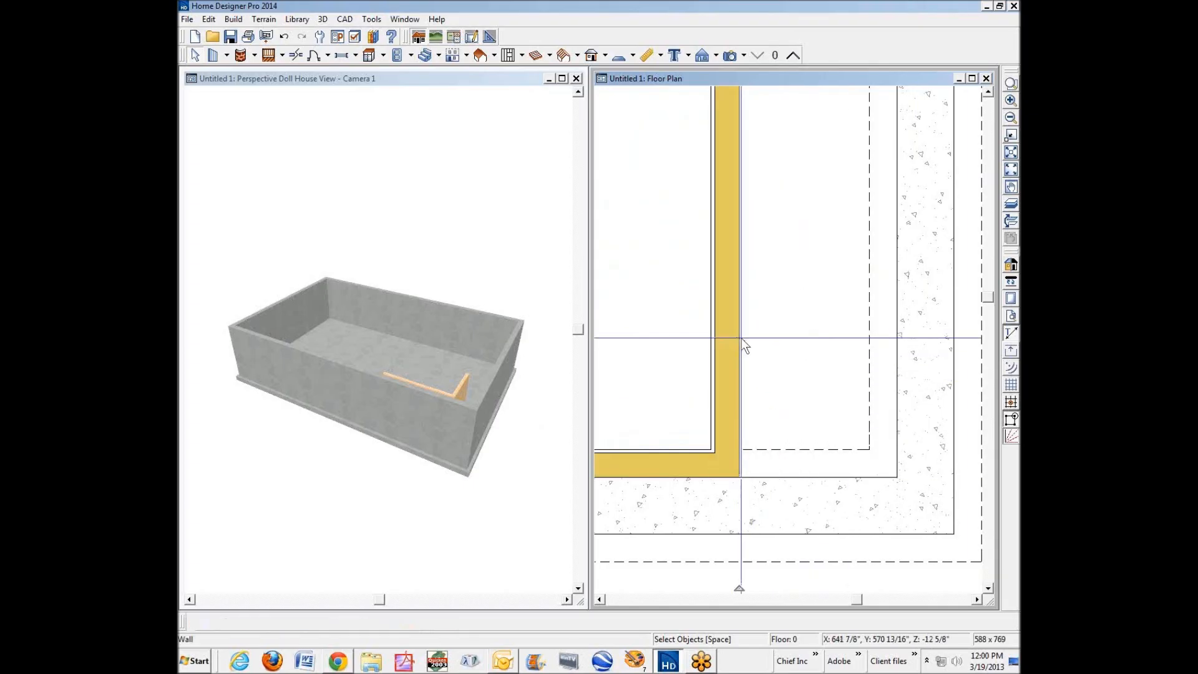
left_click(735, 340)
left_click_drag(734, 339, 938, 404)
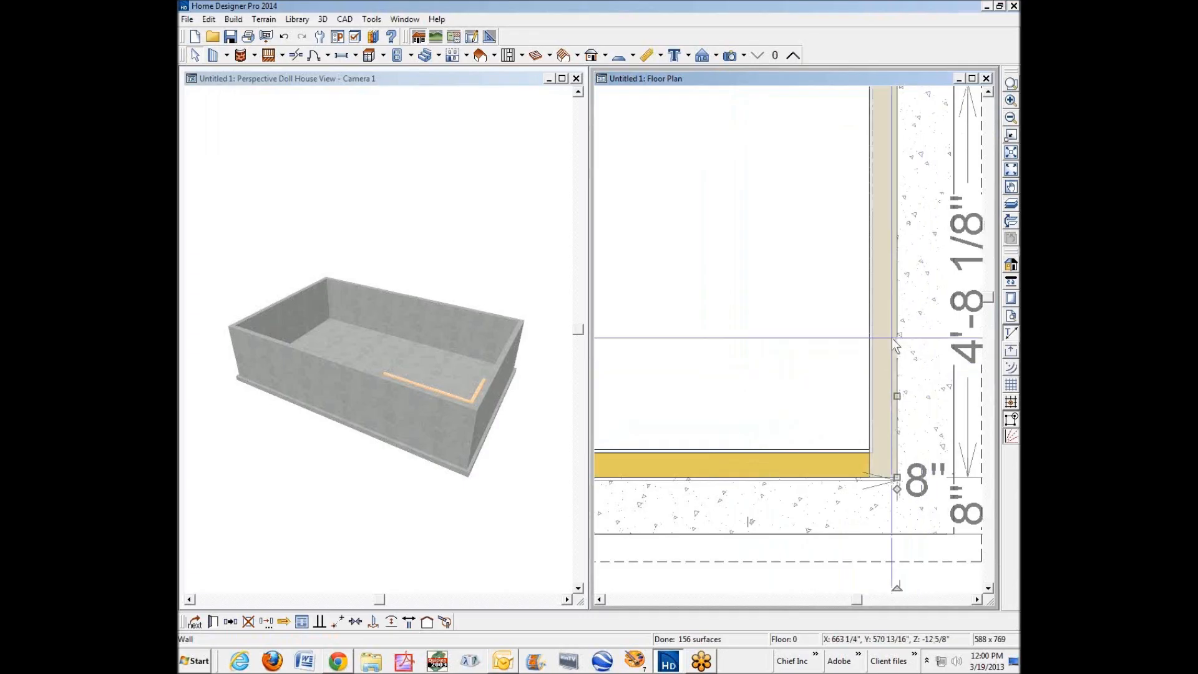
left_click(853, 366)
Review the wall type and structure settings of the vertical furring wall, leaving them unchanged, and deselect the wall.
right_click(885, 344)
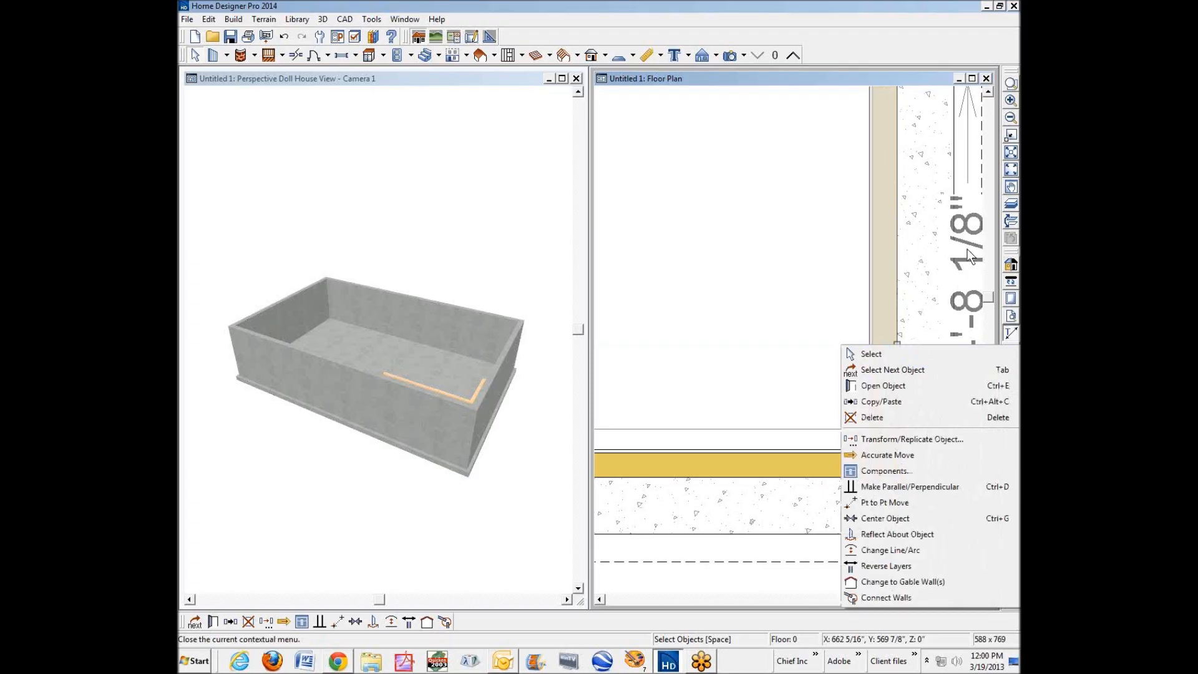
left_click(919, 387)
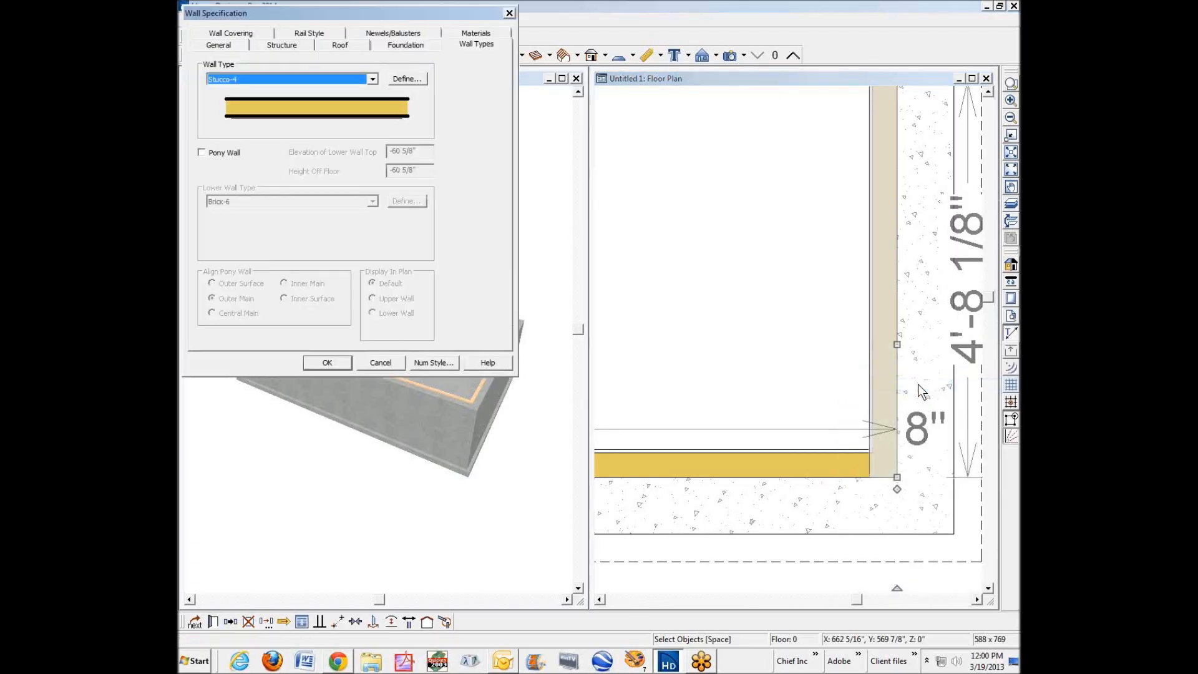
left_click(274, 43)
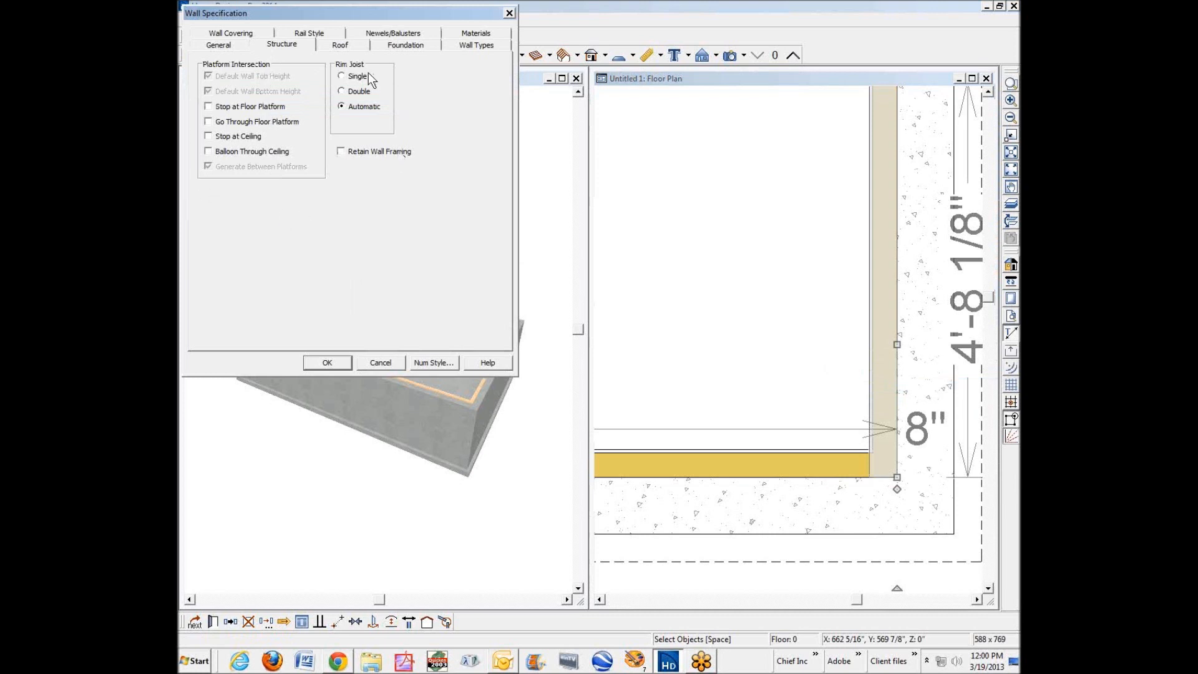
left_click(382, 363)
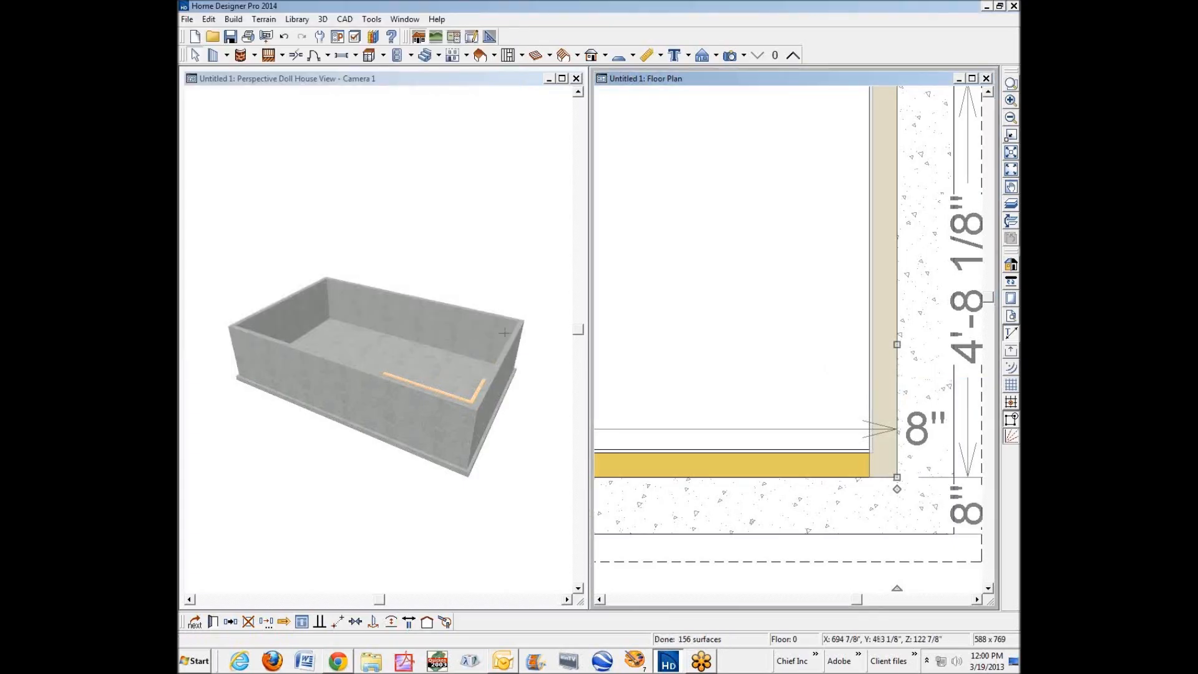
left_click(702, 405)
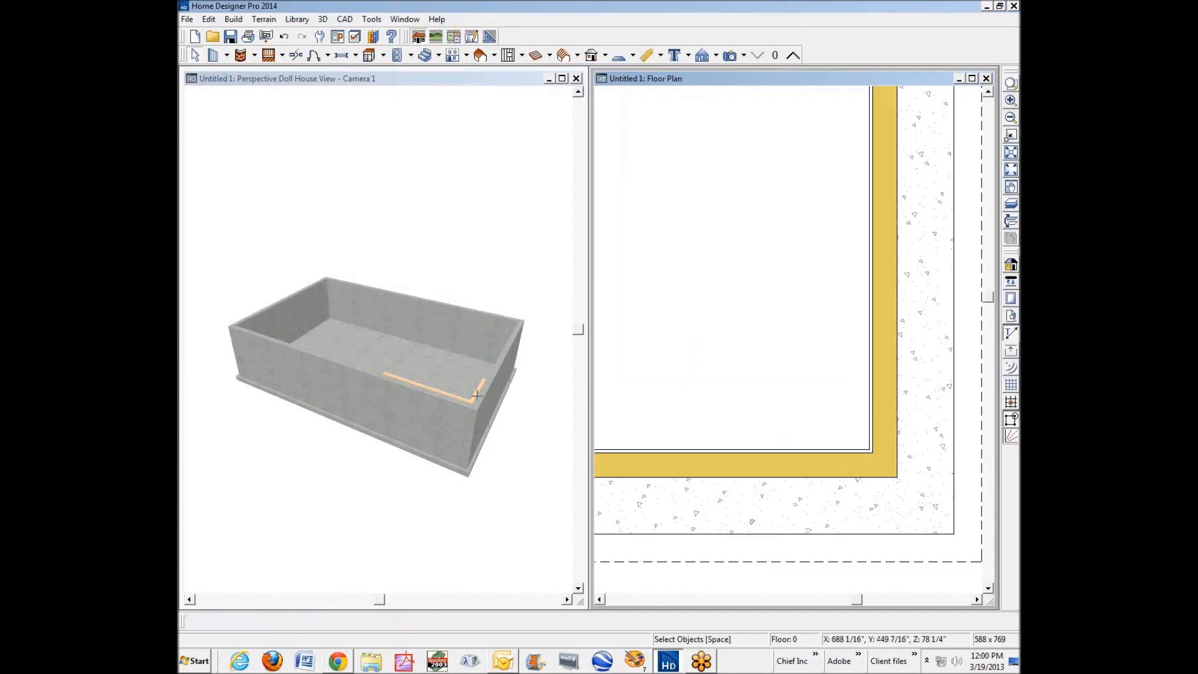
scroll(469, 417, "up", 3)
scroll(468, 418, "down", 1)
scroll(468, 418, "down", 4)
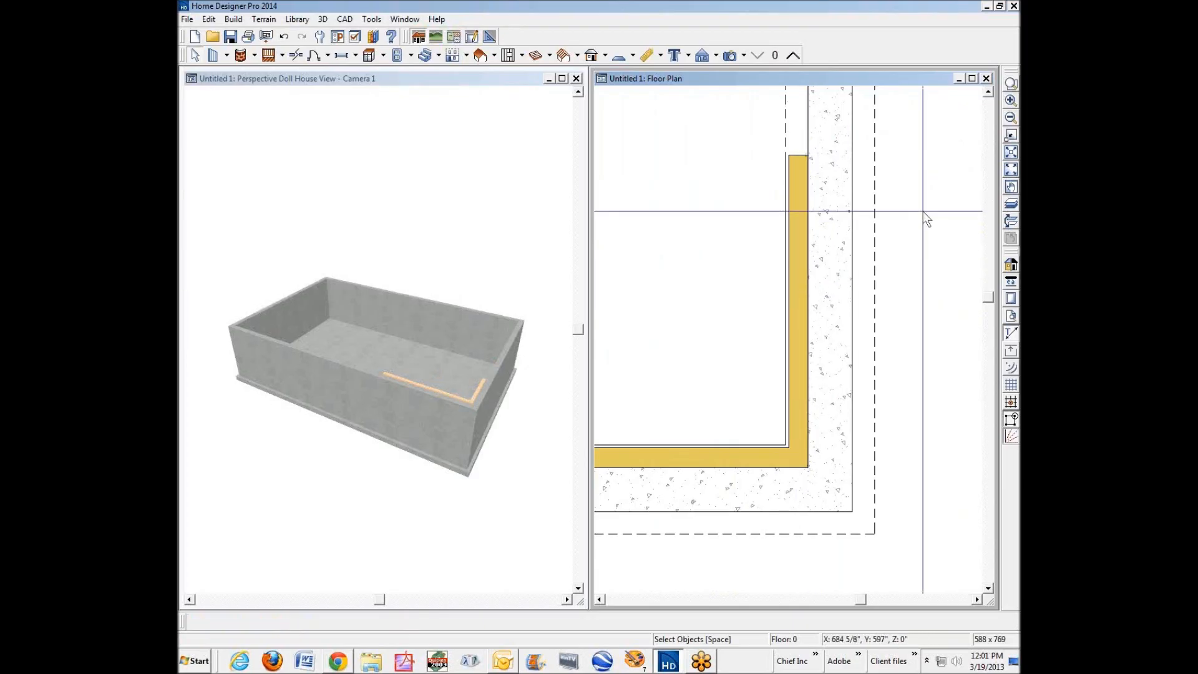
left_click(1010, 117)
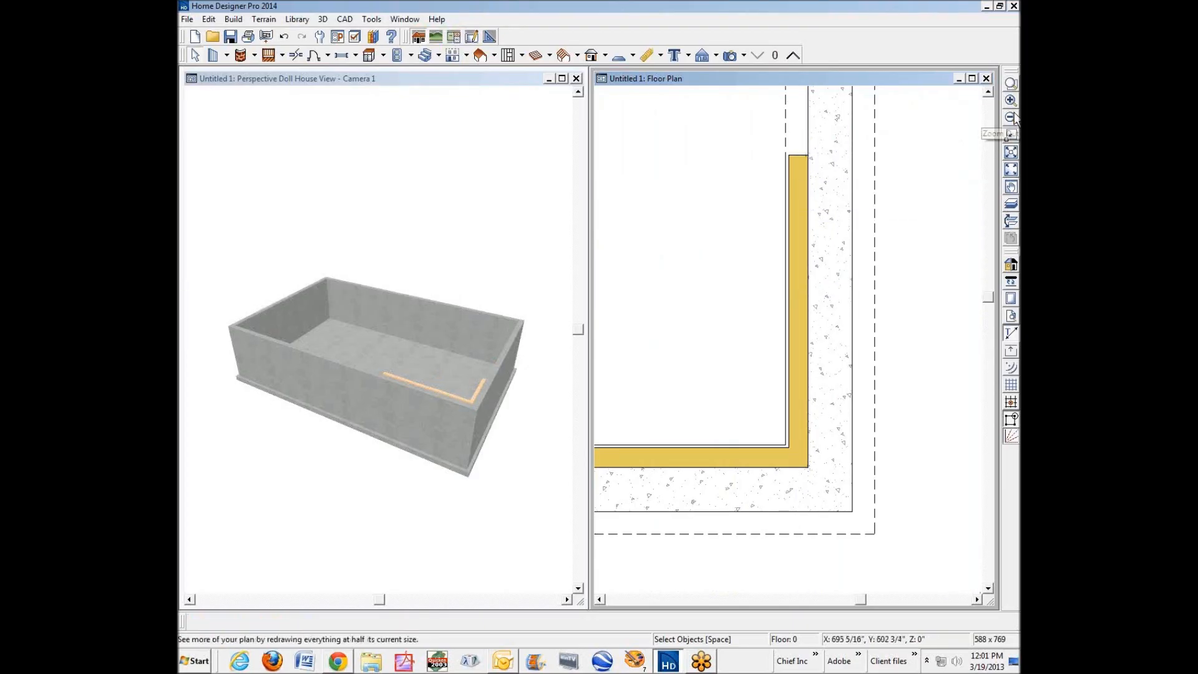
left_click(1010, 117)
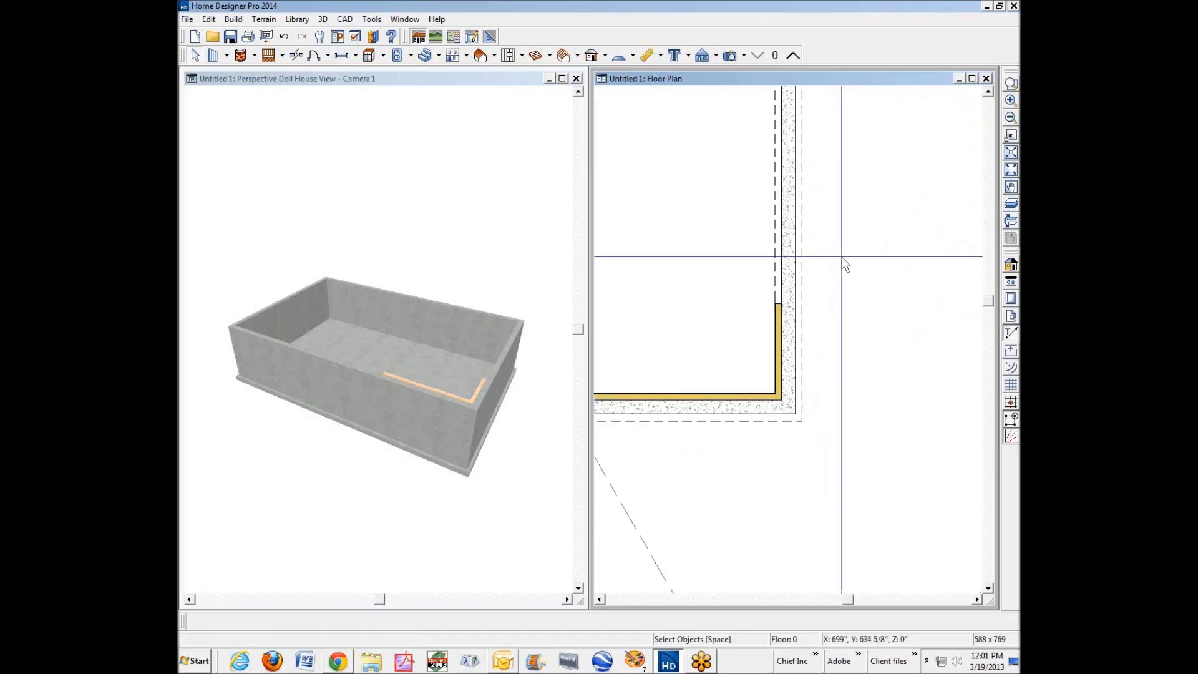
Extend the vertical furring wall upward along the right foundation wall to a length of about 18'-5 7/16".
scroll(811, 196, "up", 3)
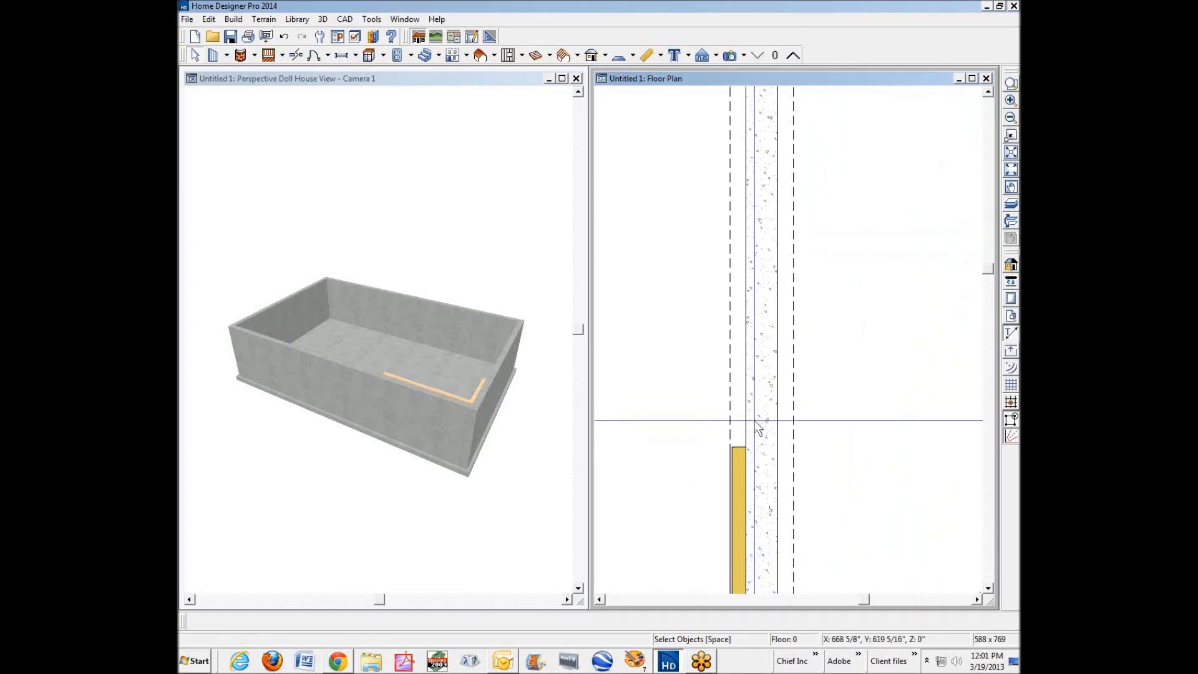
left_click(737, 465)
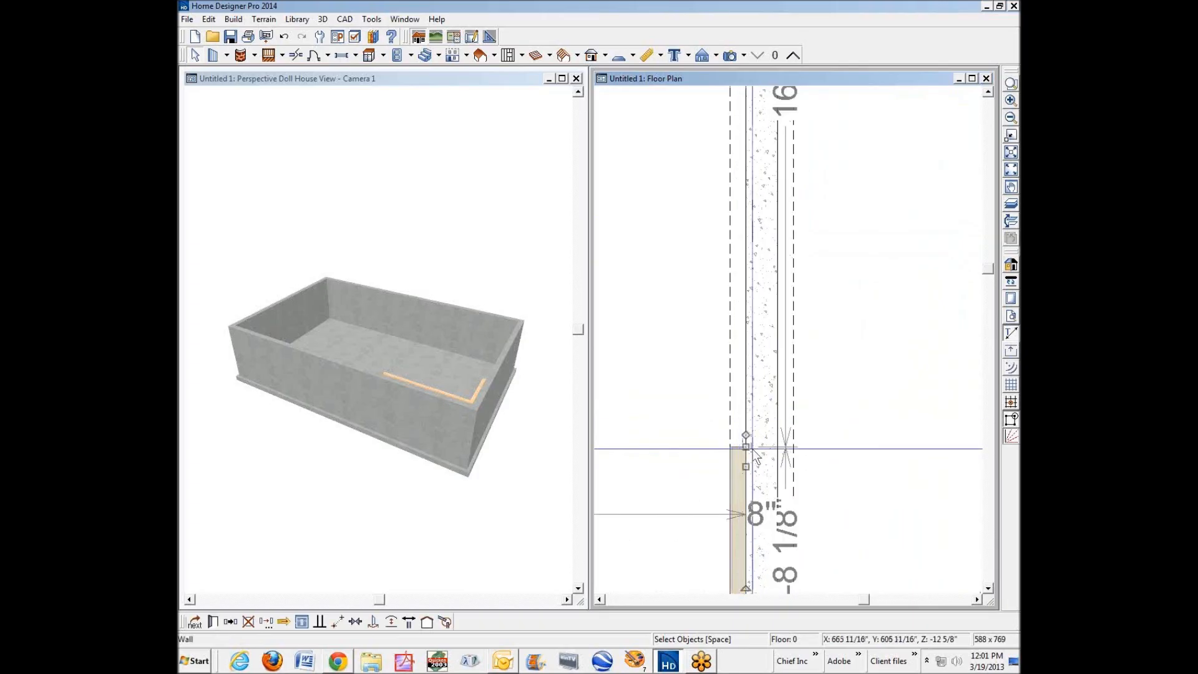
left_click_drag(739, 449, 762, 144)
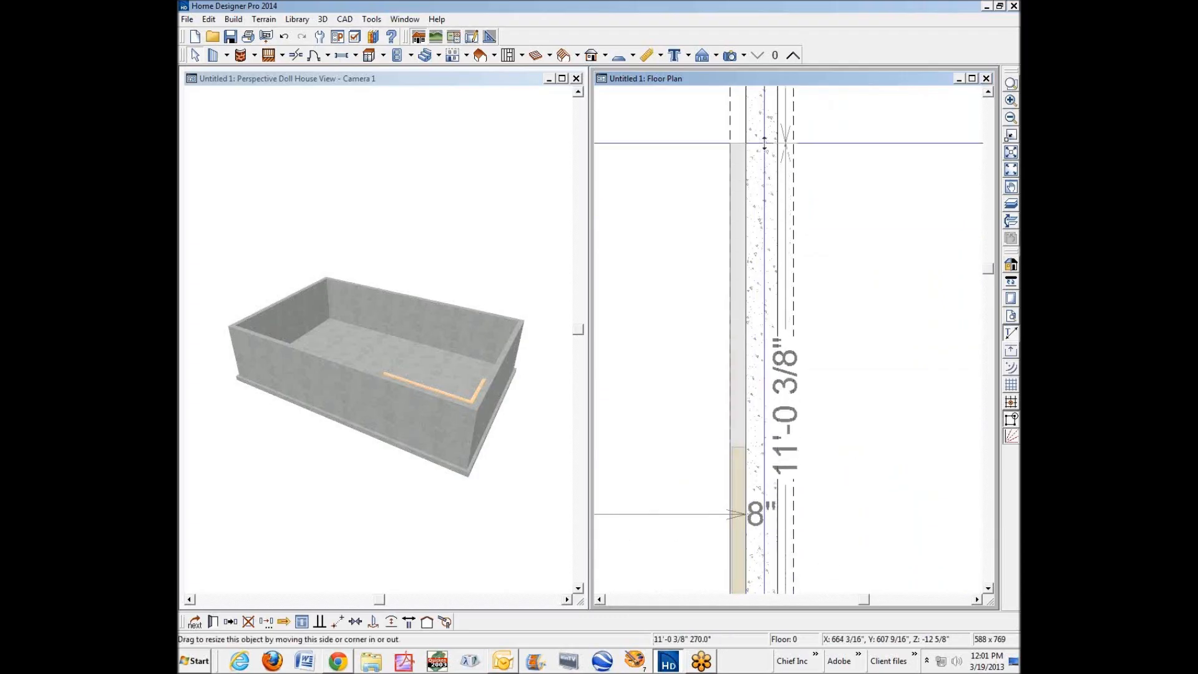
scroll(986, 88, "up", 6)
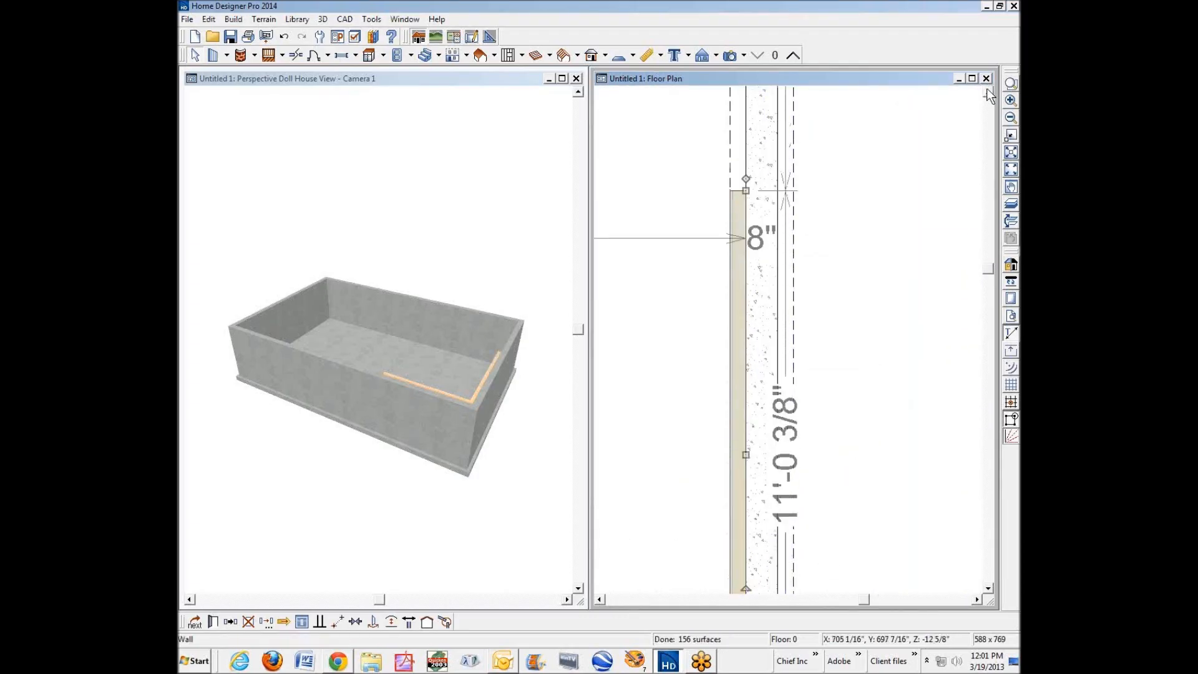
scroll(987, 88, "up", 3)
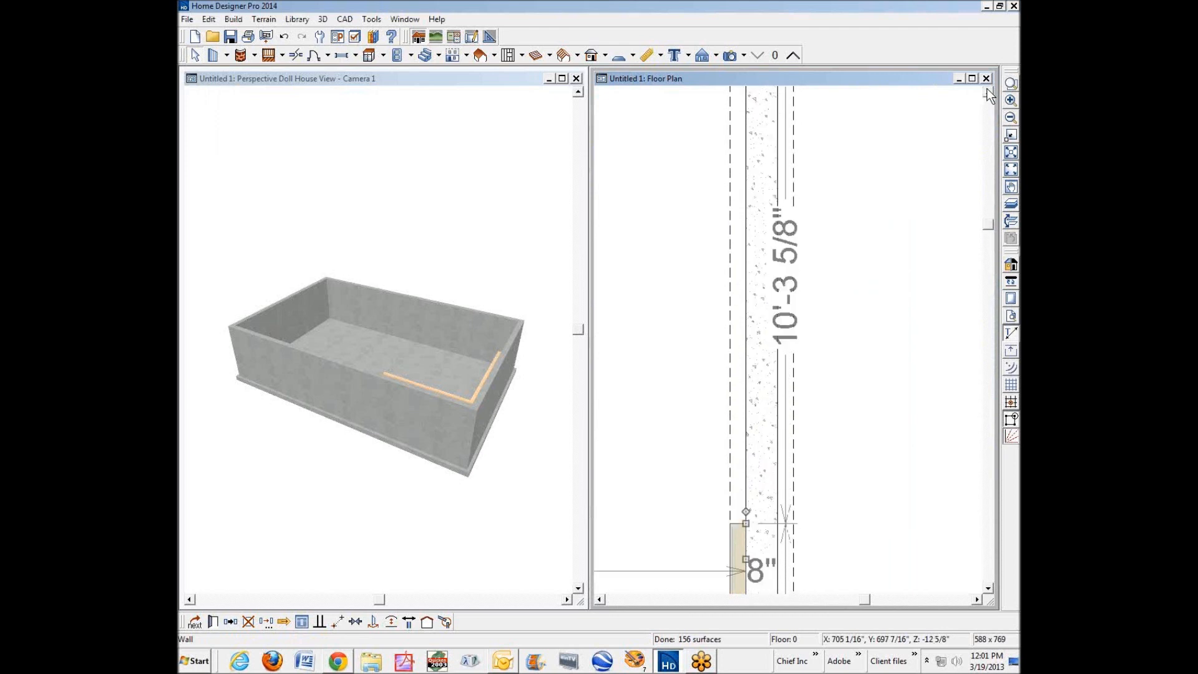
left_click_drag(745, 522, 915, 132)
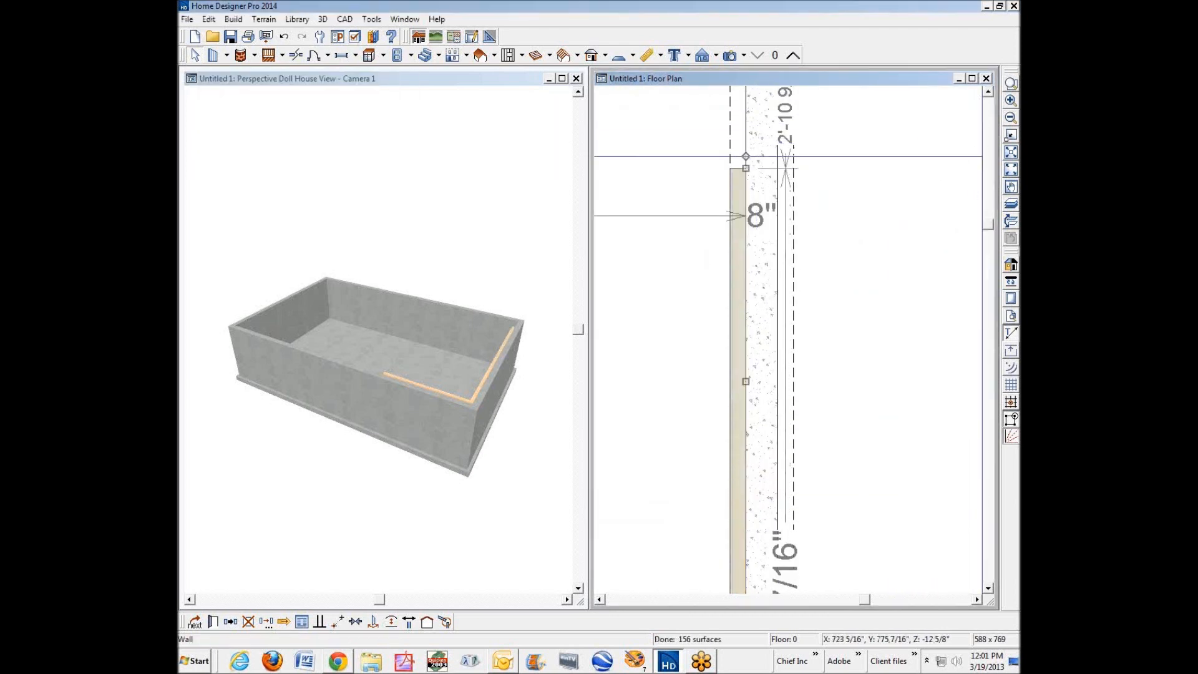
Draw a furring wall about 5'-9 3/4" long leftward from the vertical furring wall's upper end and move it against the upper foundation wall's inner face.
scroll(985, 160, "down", 1)
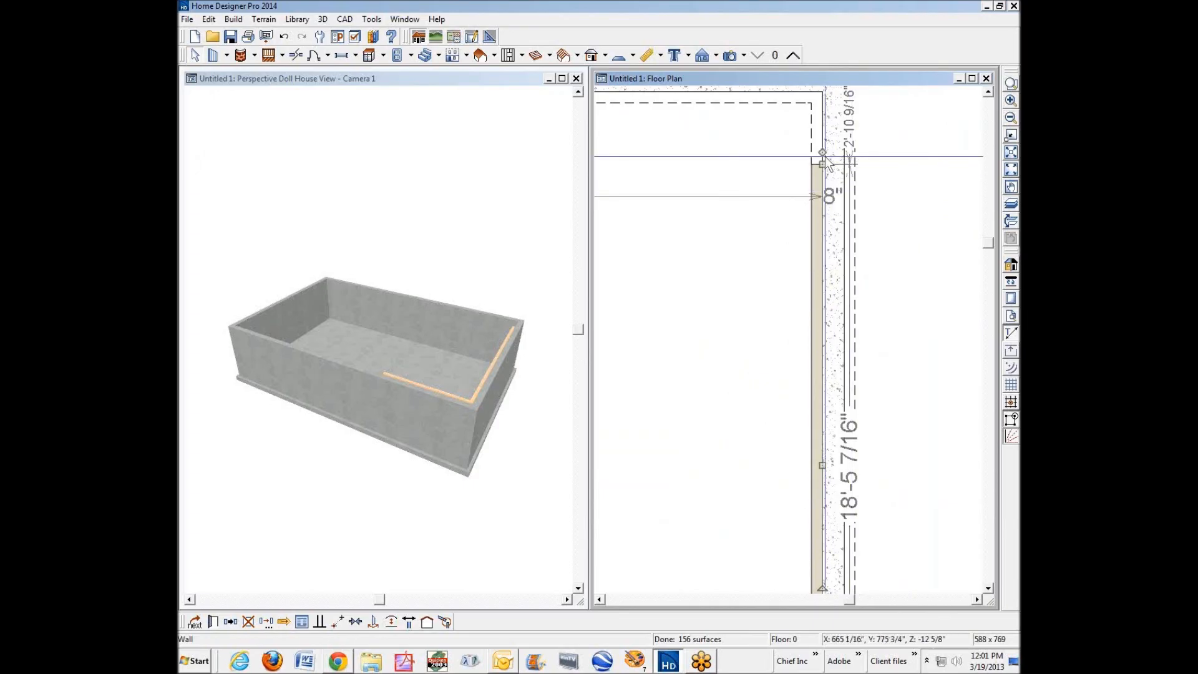
mouse_move(822, 152)
left_mouse_down()
mouse_move(802, 170)
mouse_move(632, 167)
left_mouse_up()
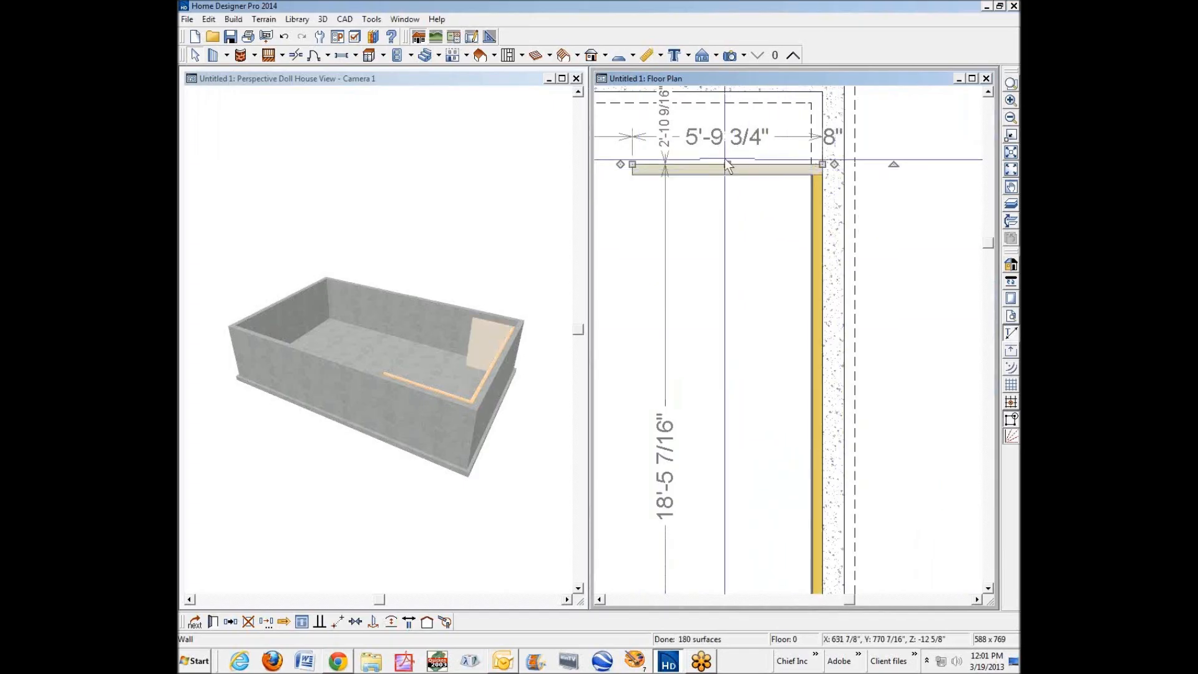
left_click_drag(731, 165, 721, 94)
left_click(744, 183)
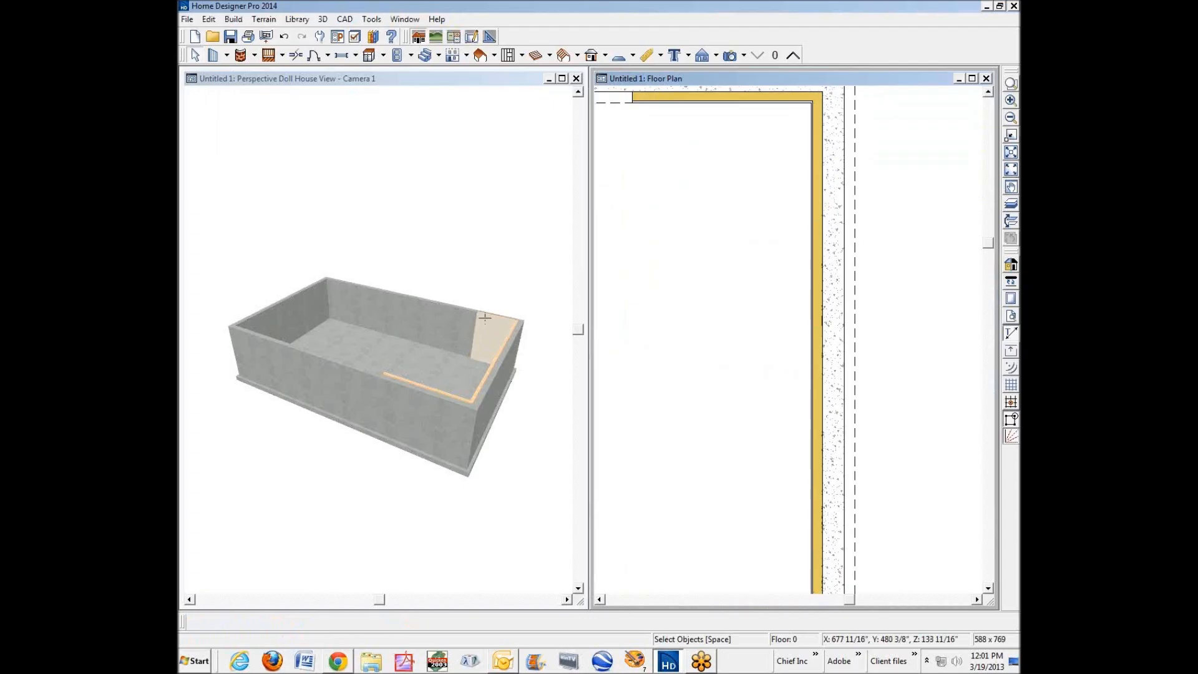
Redefine the upper furring wall's Stucco-4 wall type with a 1 1/2" thick Fir Stud main layer, then deselect the wall.
left_click(738, 99)
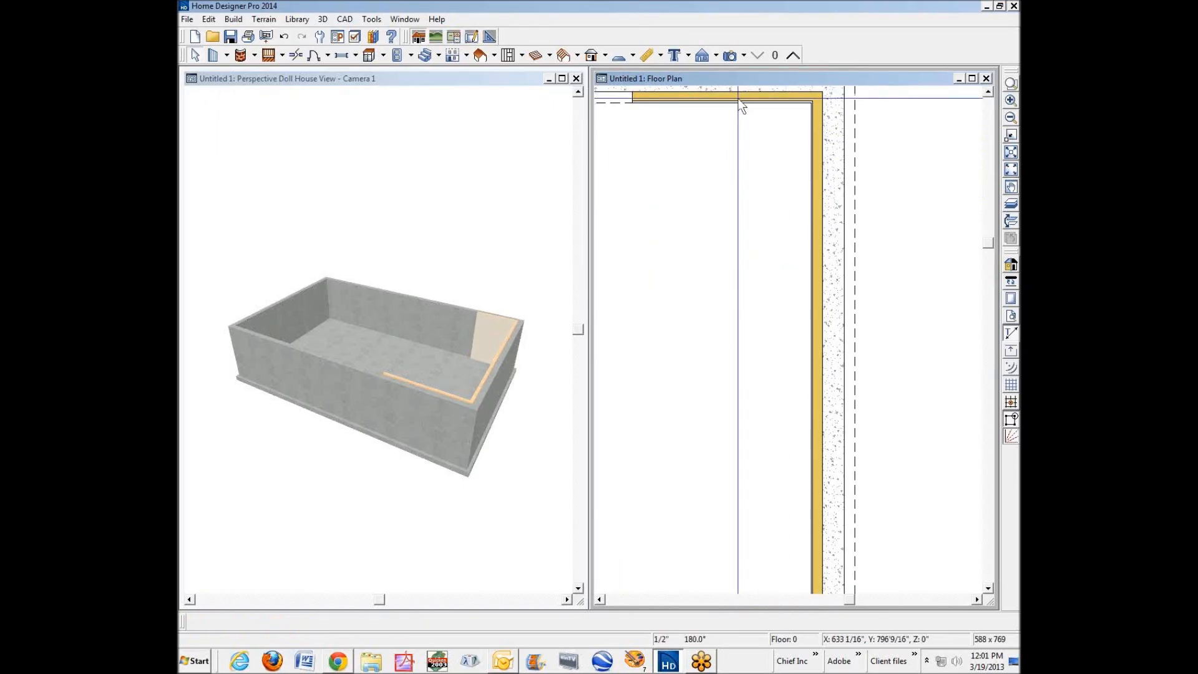
right_click(739, 100)
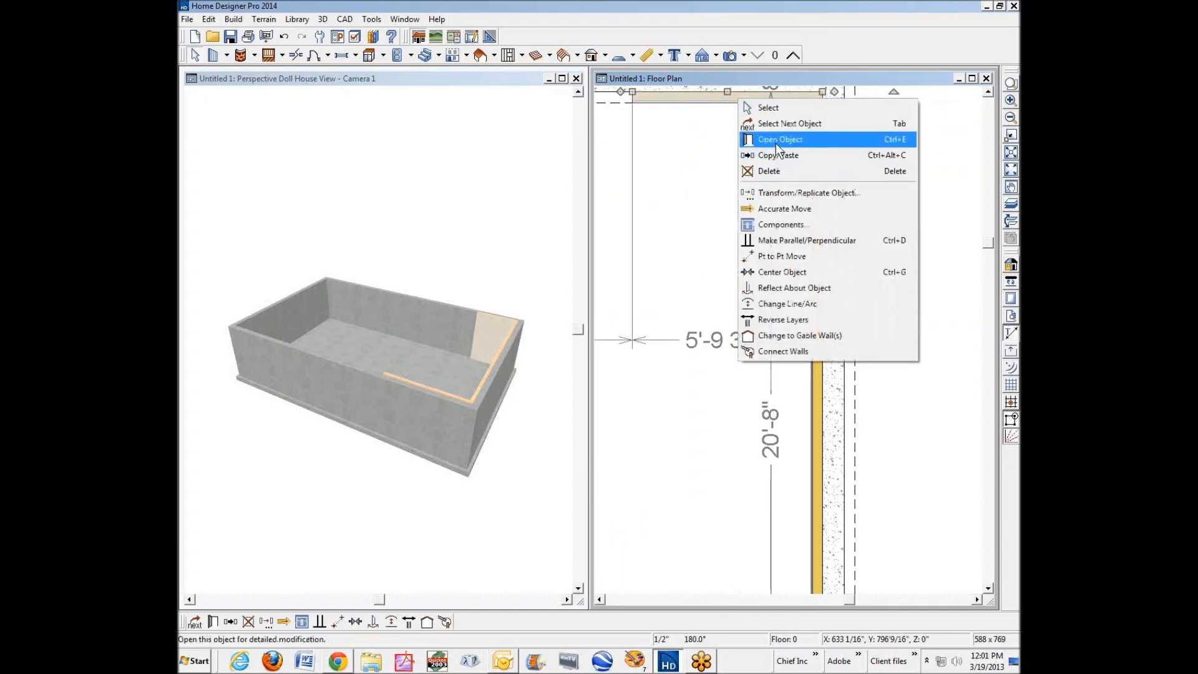
left_click(776, 143)
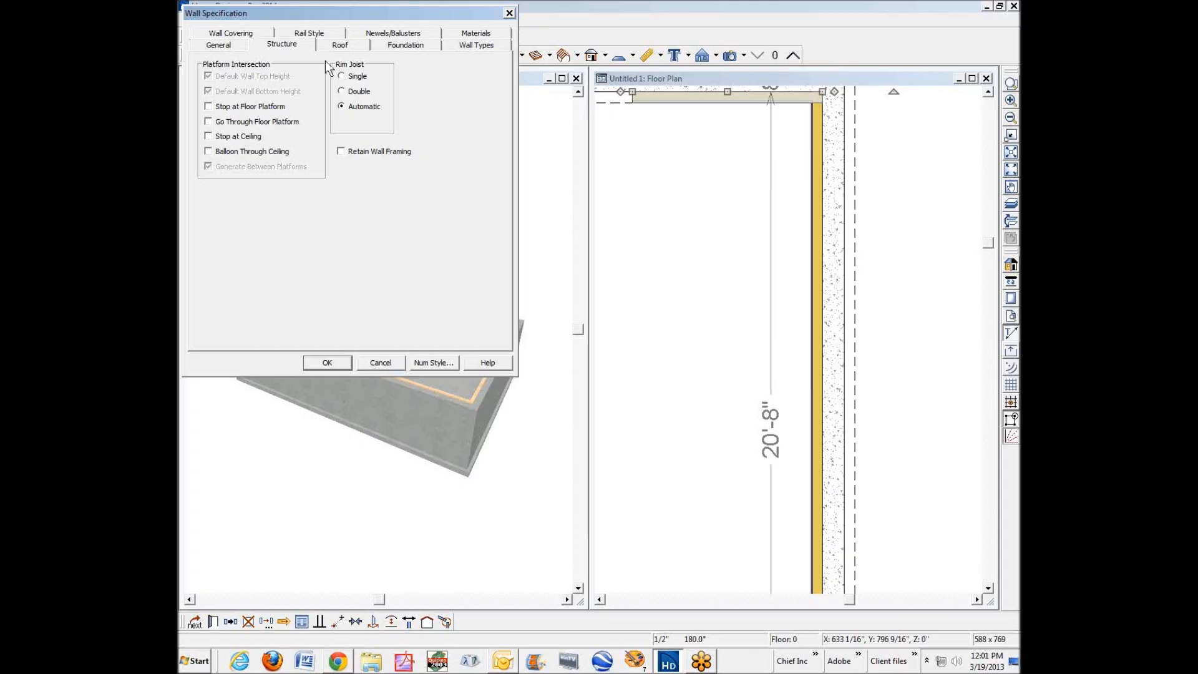
left_click(474, 45)
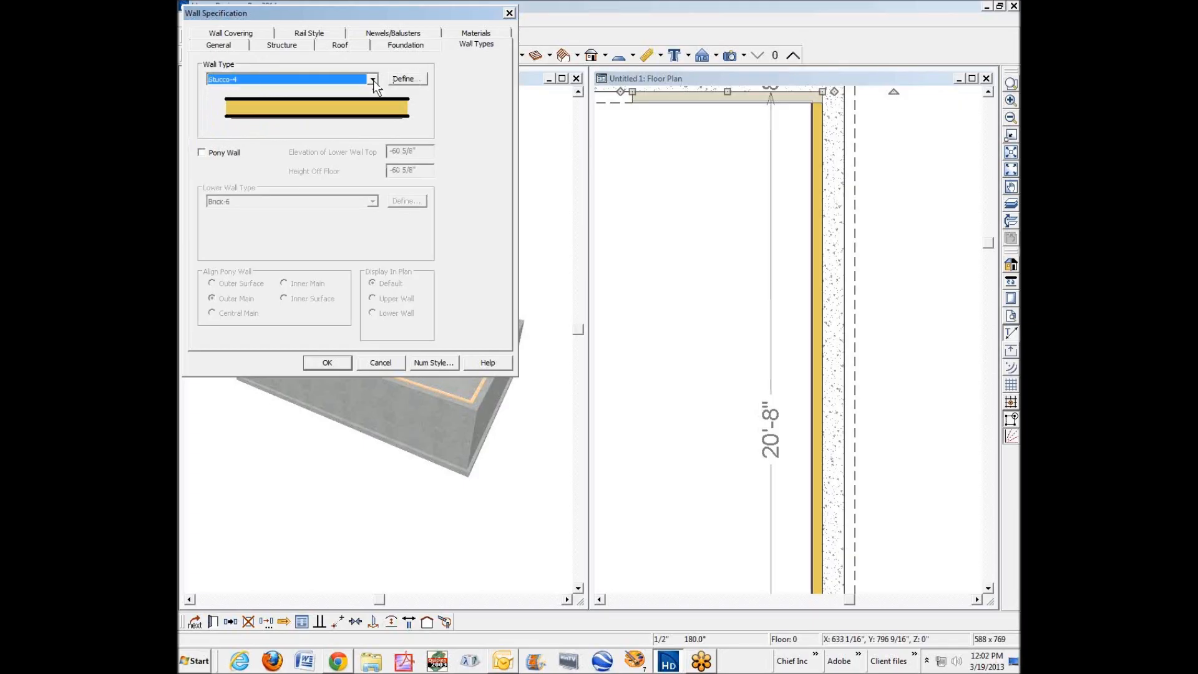
left_click(406, 78)
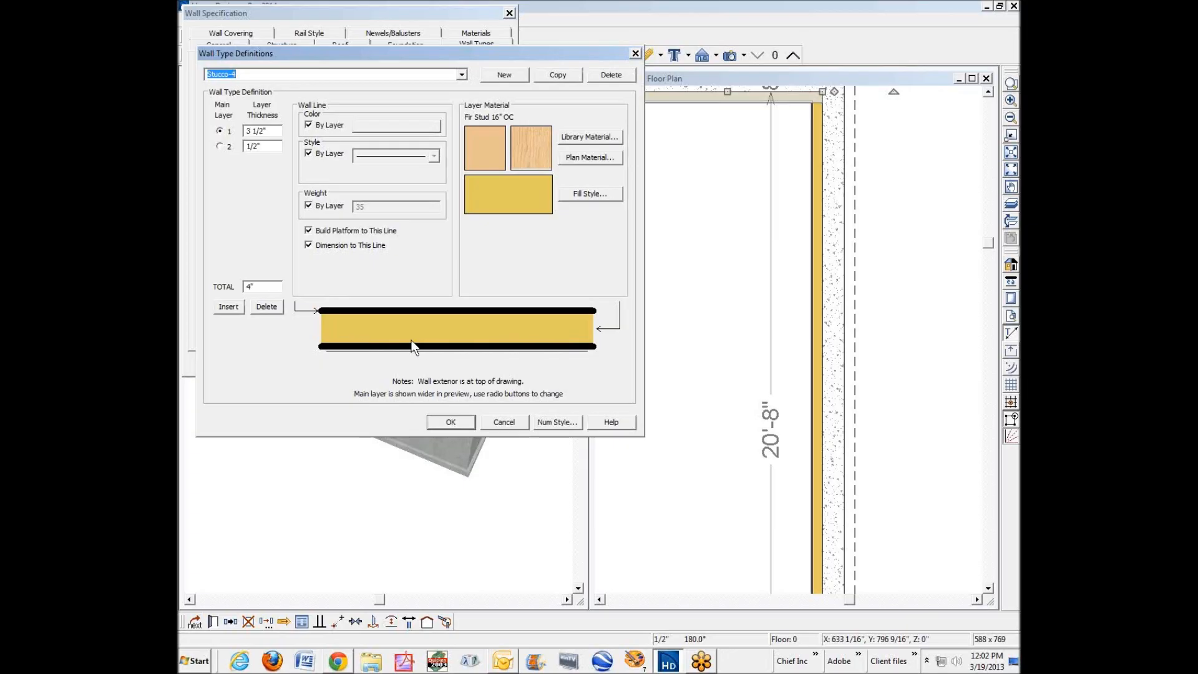
double_click(251, 131)
type("1")
left_click(246, 131)
left_click(465, 424)
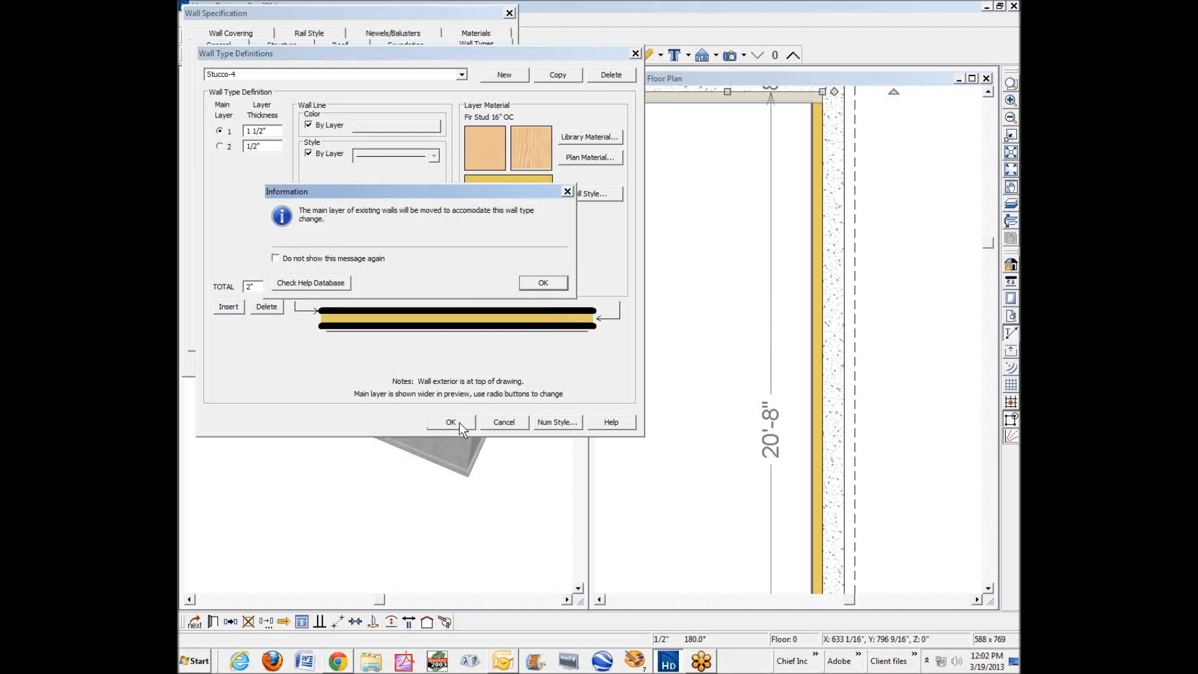
left_click(540, 284)
left_click(327, 363)
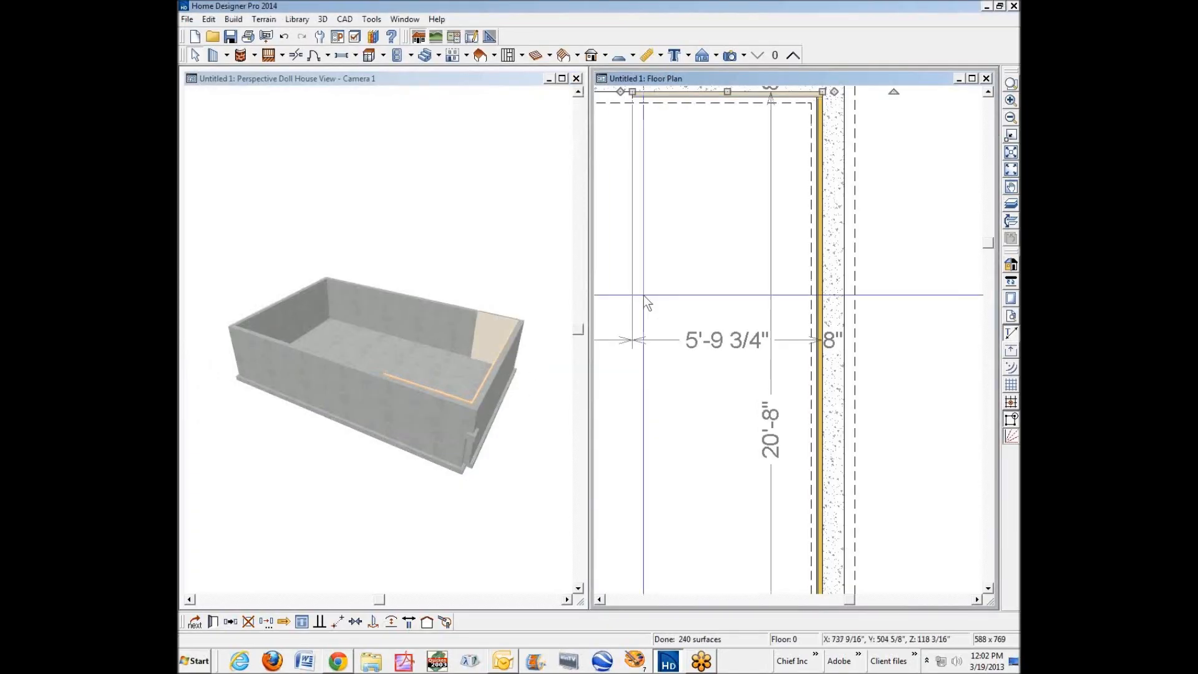
left_click(691, 297)
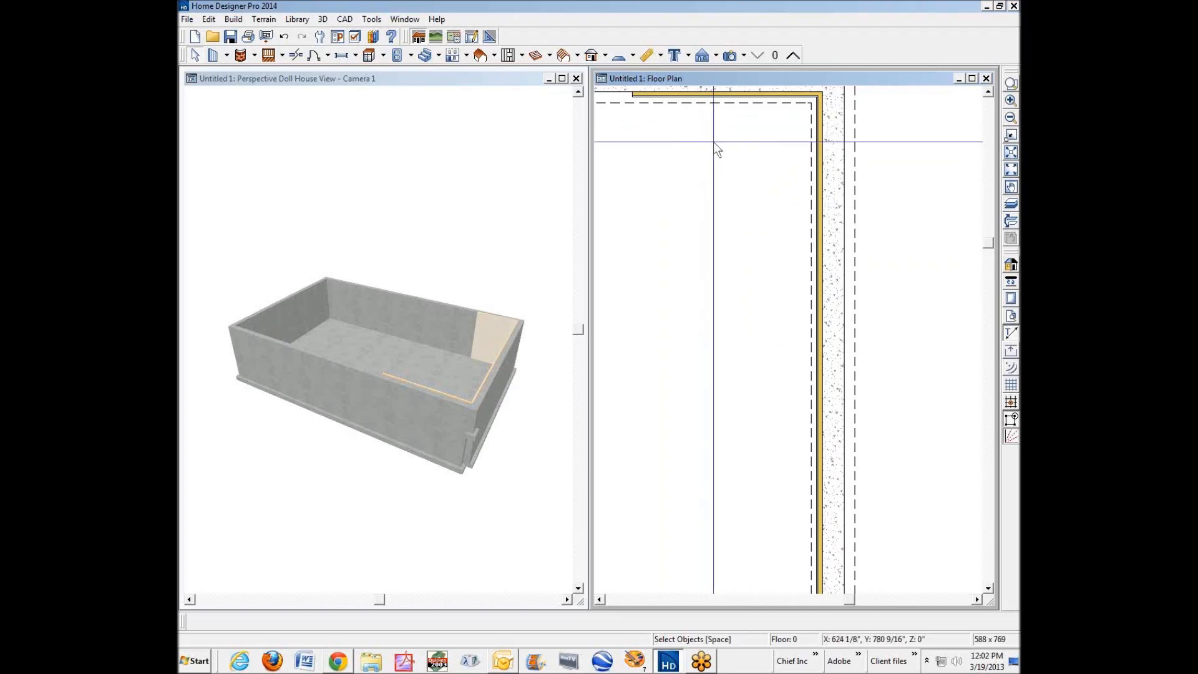
Extend the upper furring wall farther left along the inner face of the upper foundation wall.
left_click(731, 95)
left_click_drag(633, 92, 316, 93)
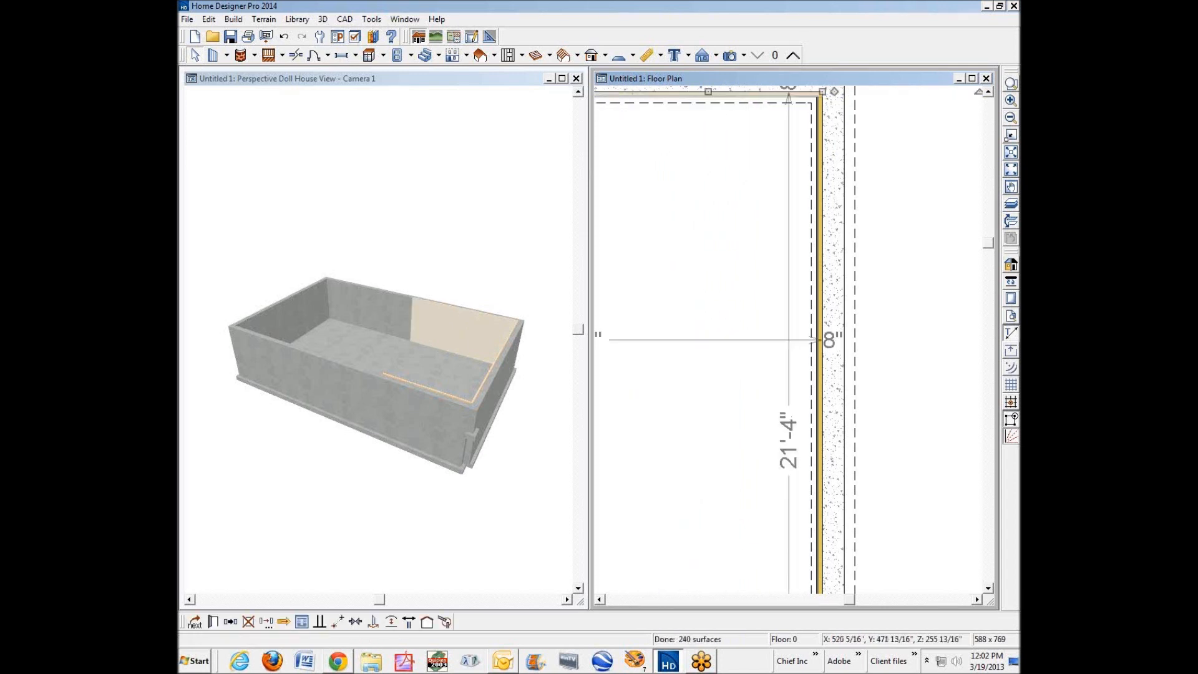